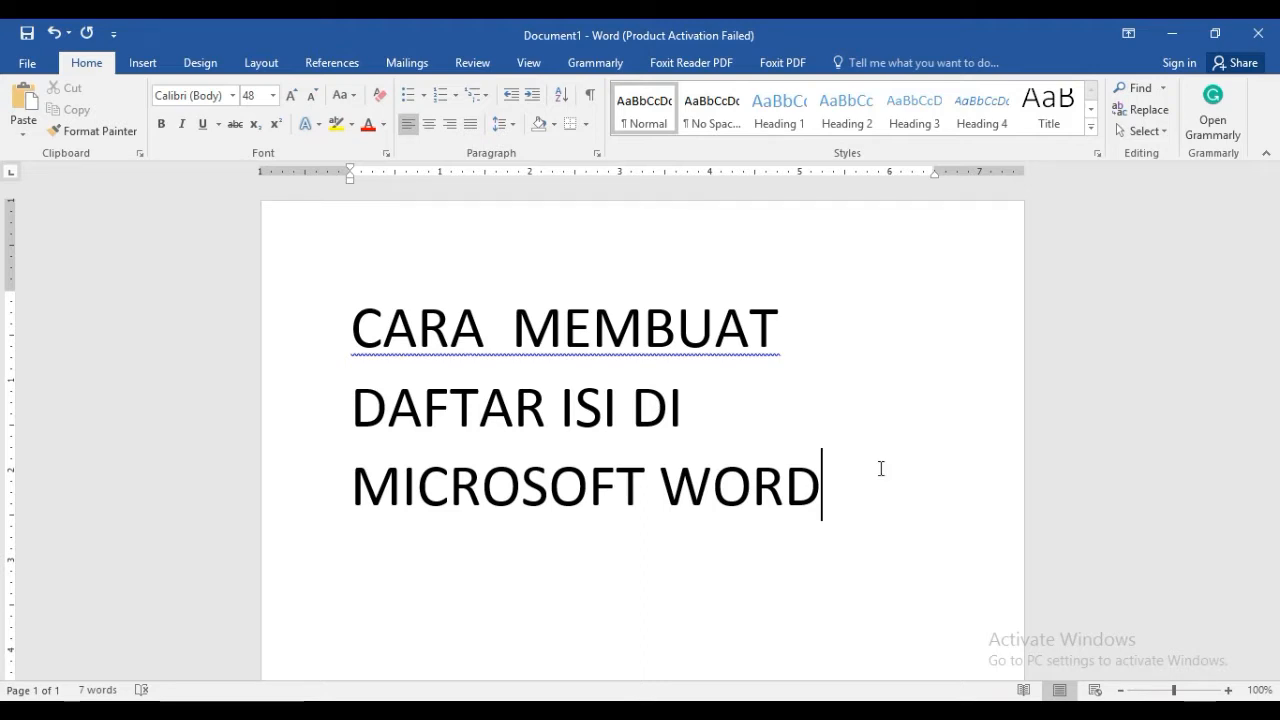
Delete the existing title text from the page and set the font size to 12
triple_click(834, 495)
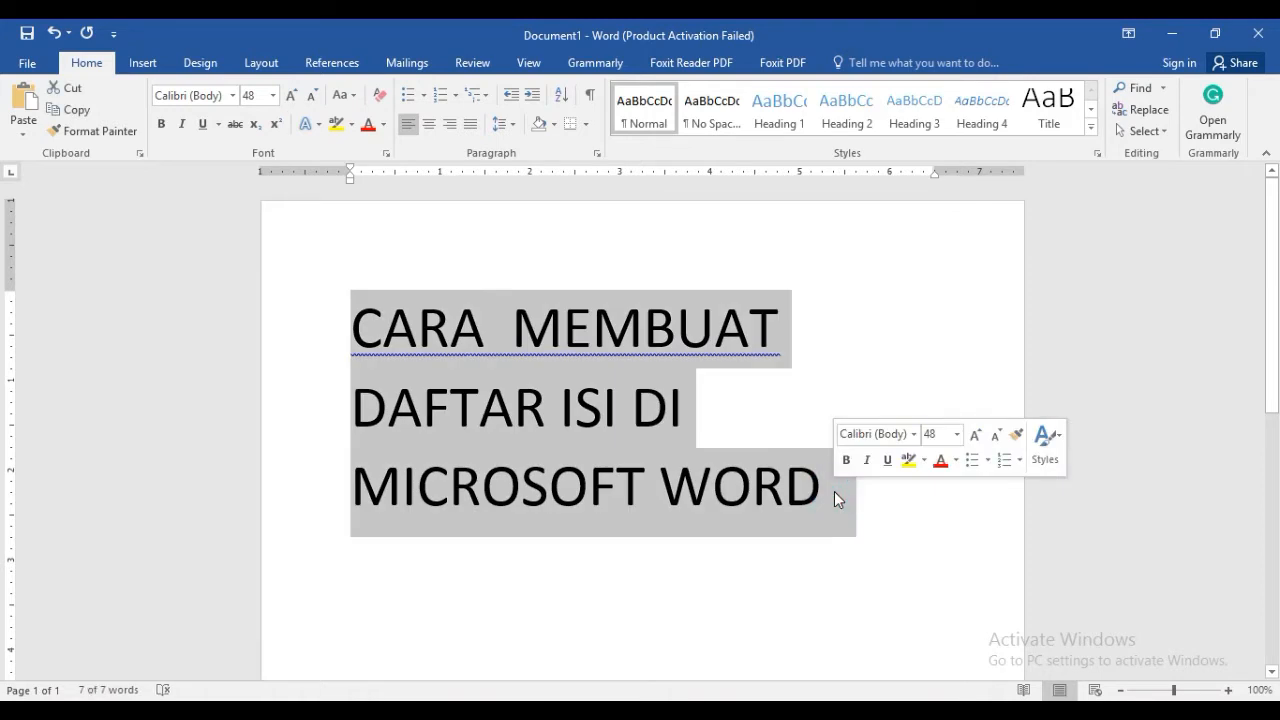
key("BackSpace")
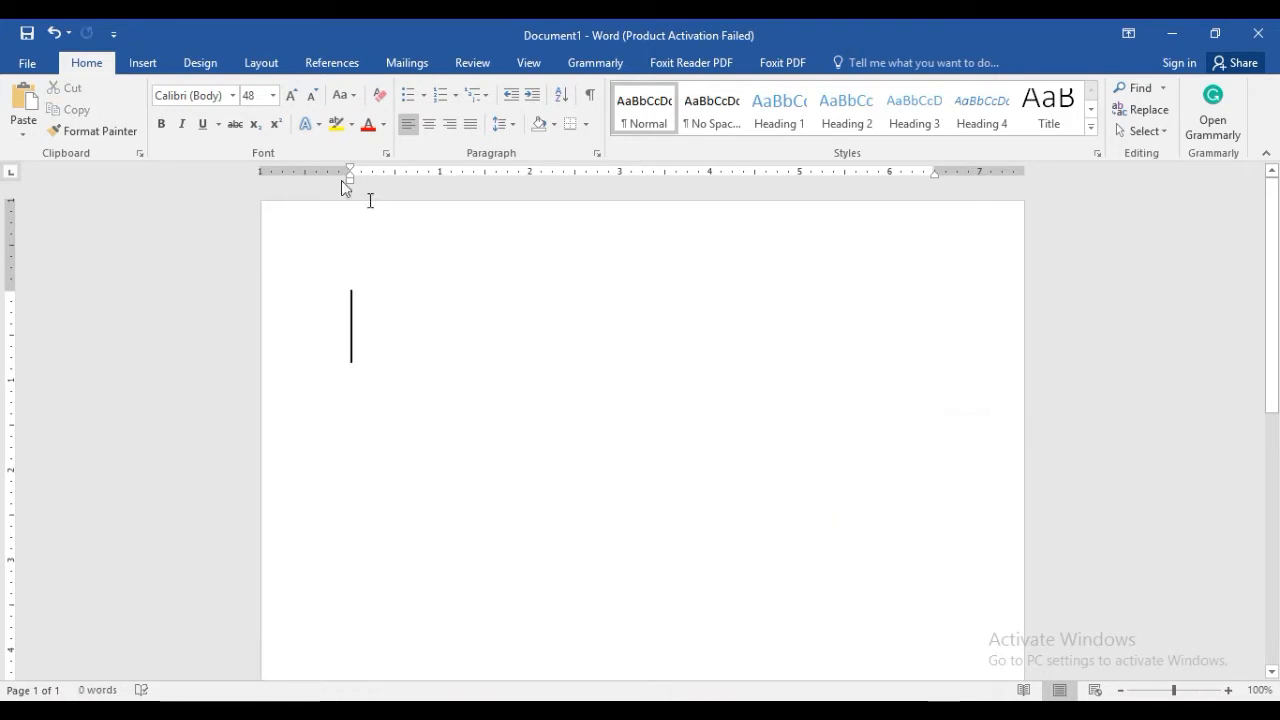
left_click(272, 96)
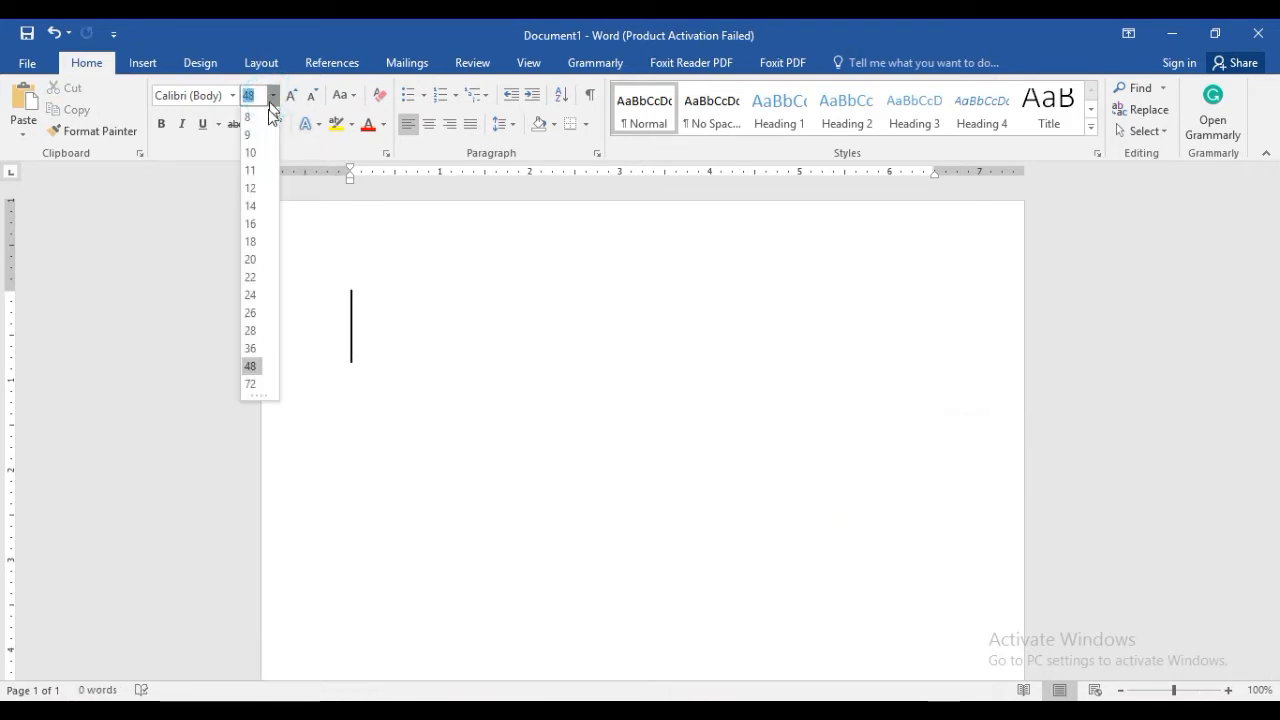
left_click(251, 188)
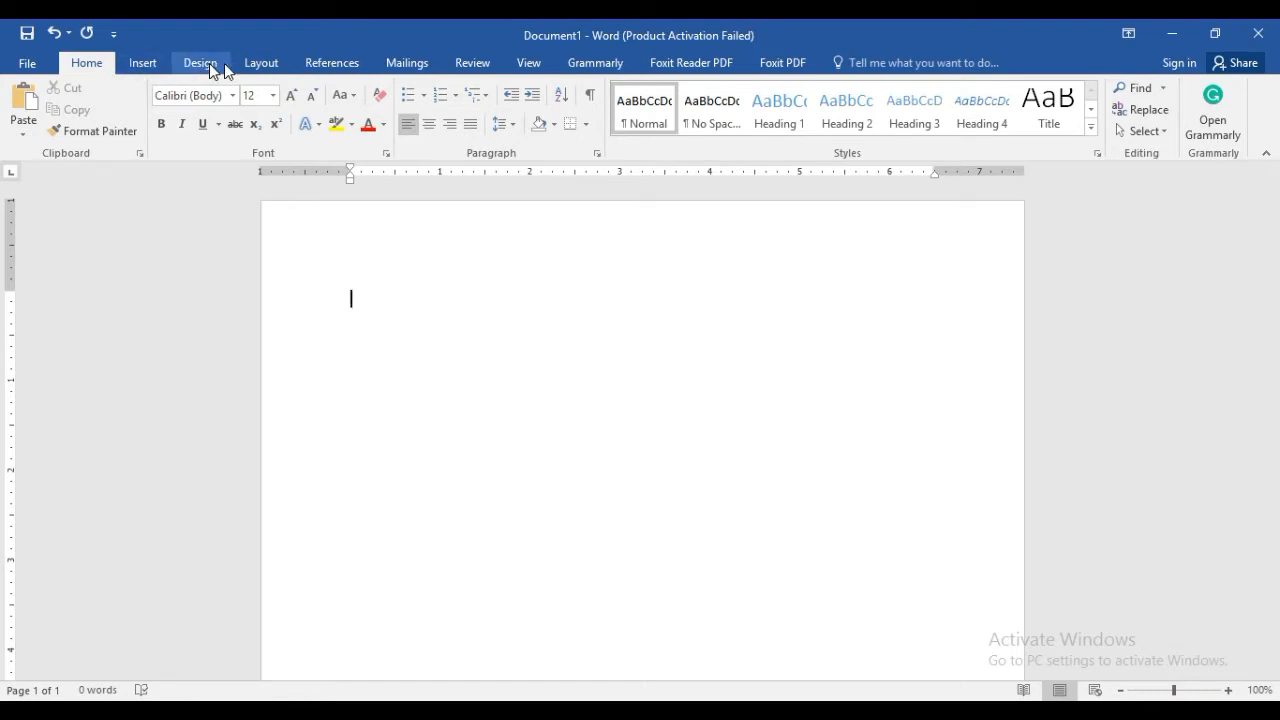
Insert a table of contents using the built-in Automatic Table 1 layout and dismiss the heading style notice
left_click(335, 63)
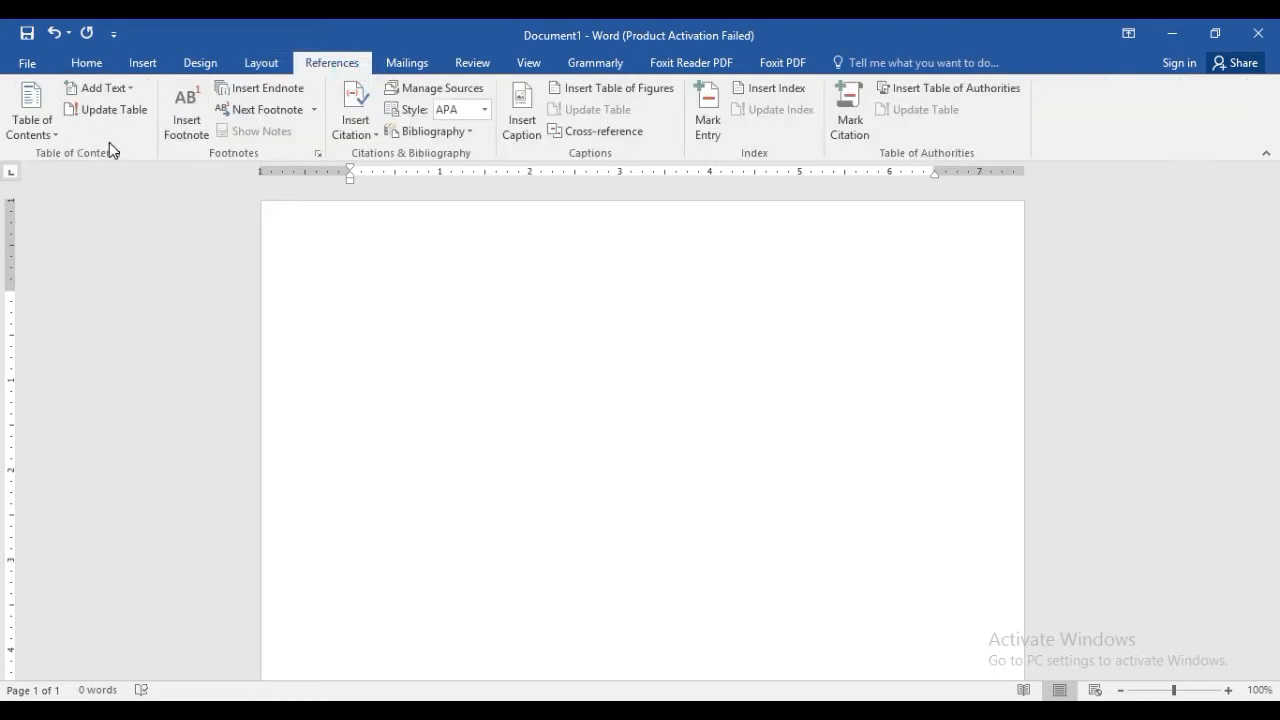
left_click(54, 140)
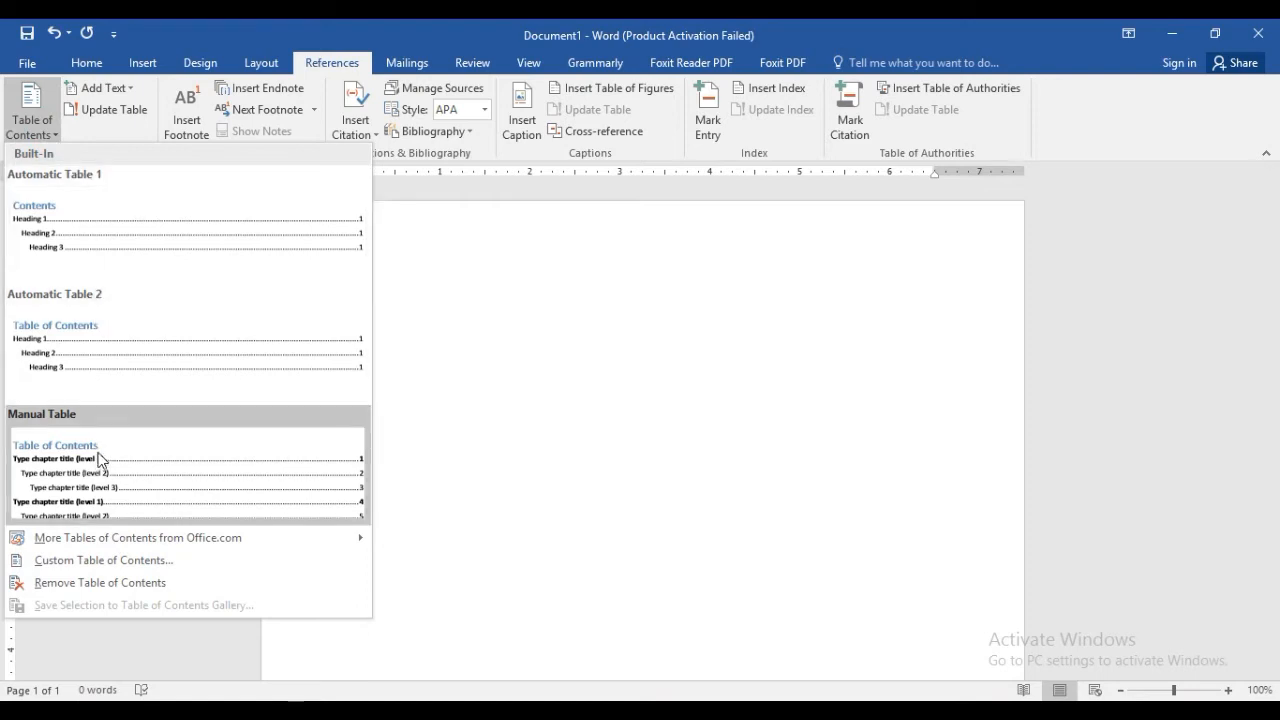
left_click(137, 221)
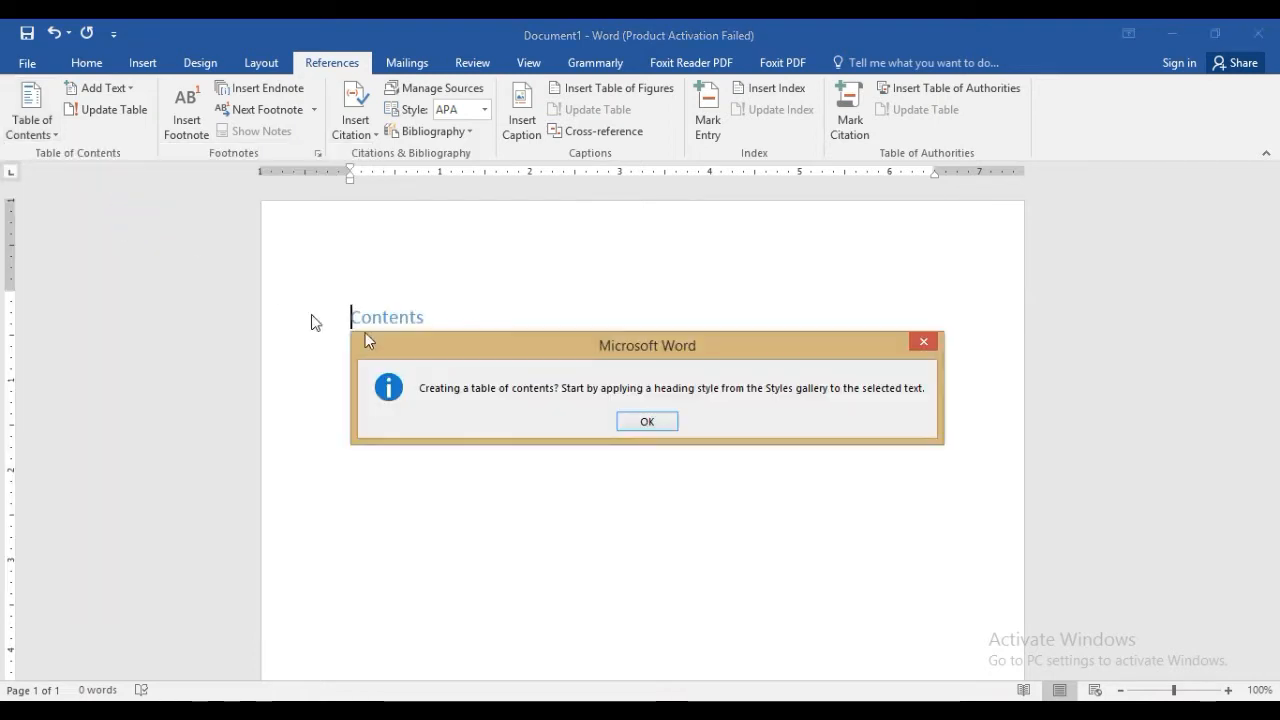
left_click(647, 422)
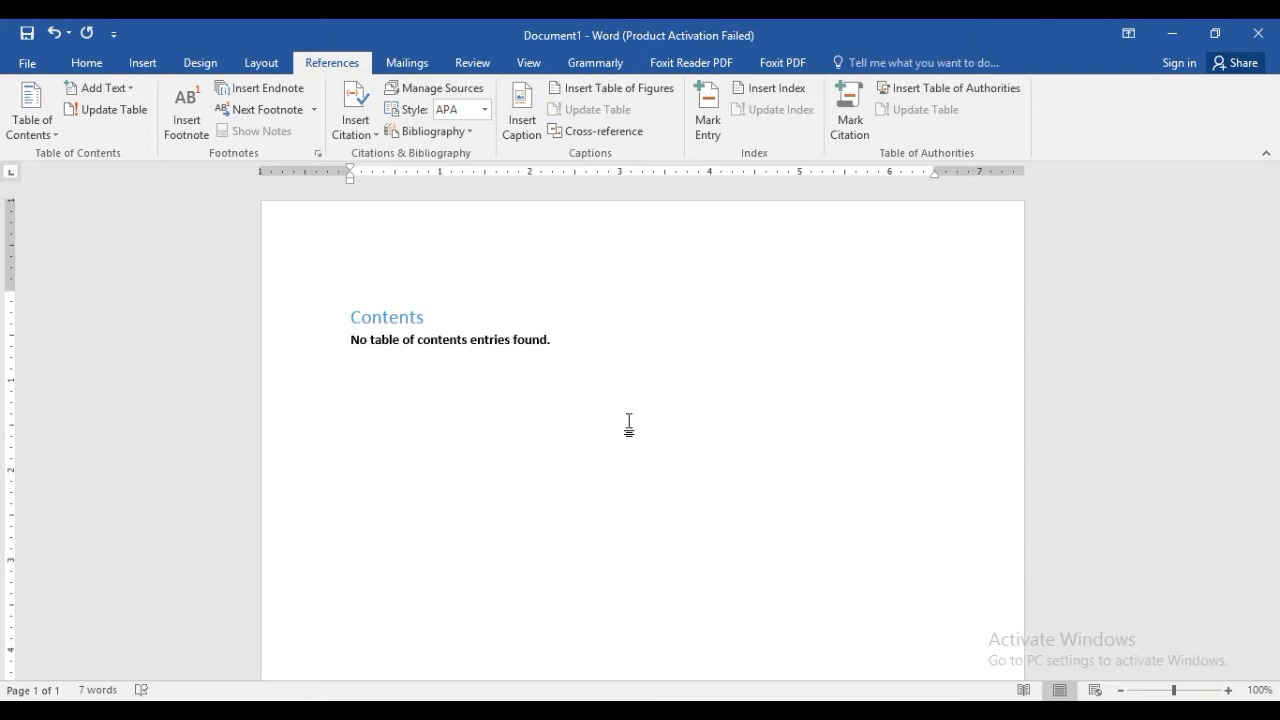
Add the lines "BAB 1", "1. PENDAHULUAN" and "1.1 Latar Belakang" below the table of contents
key("Return")
type("BAB ")
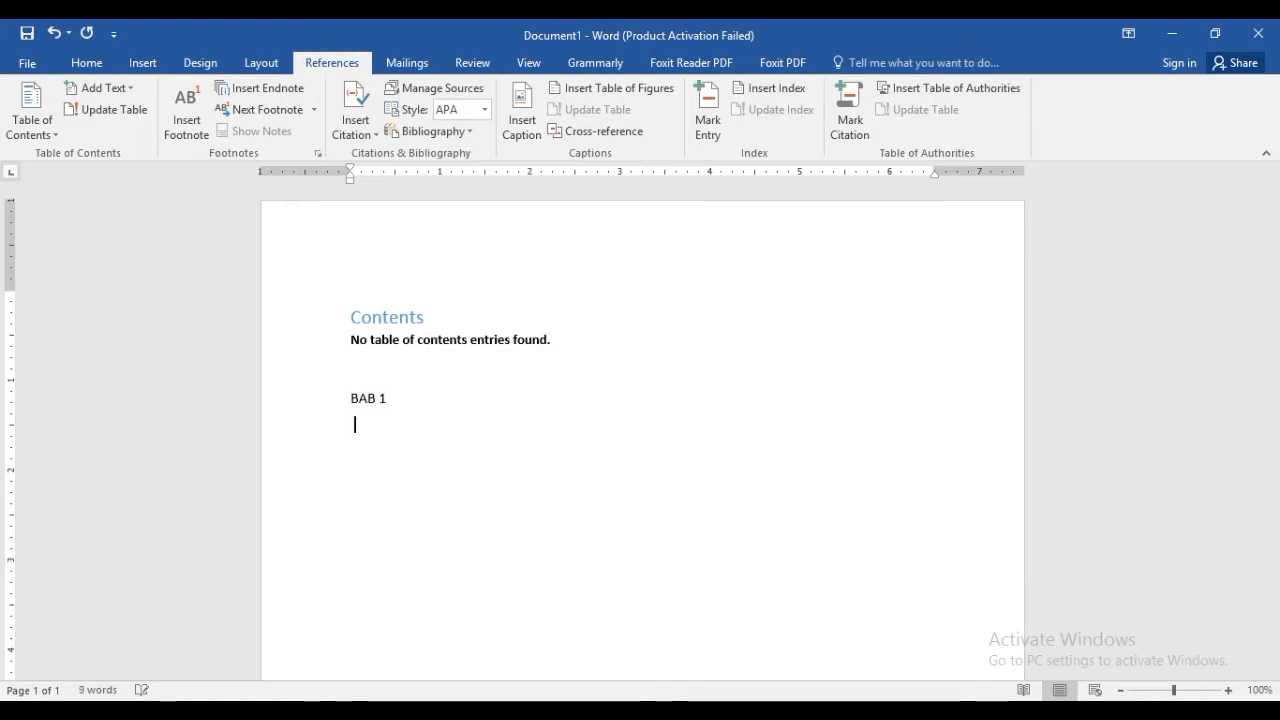
type("1.")
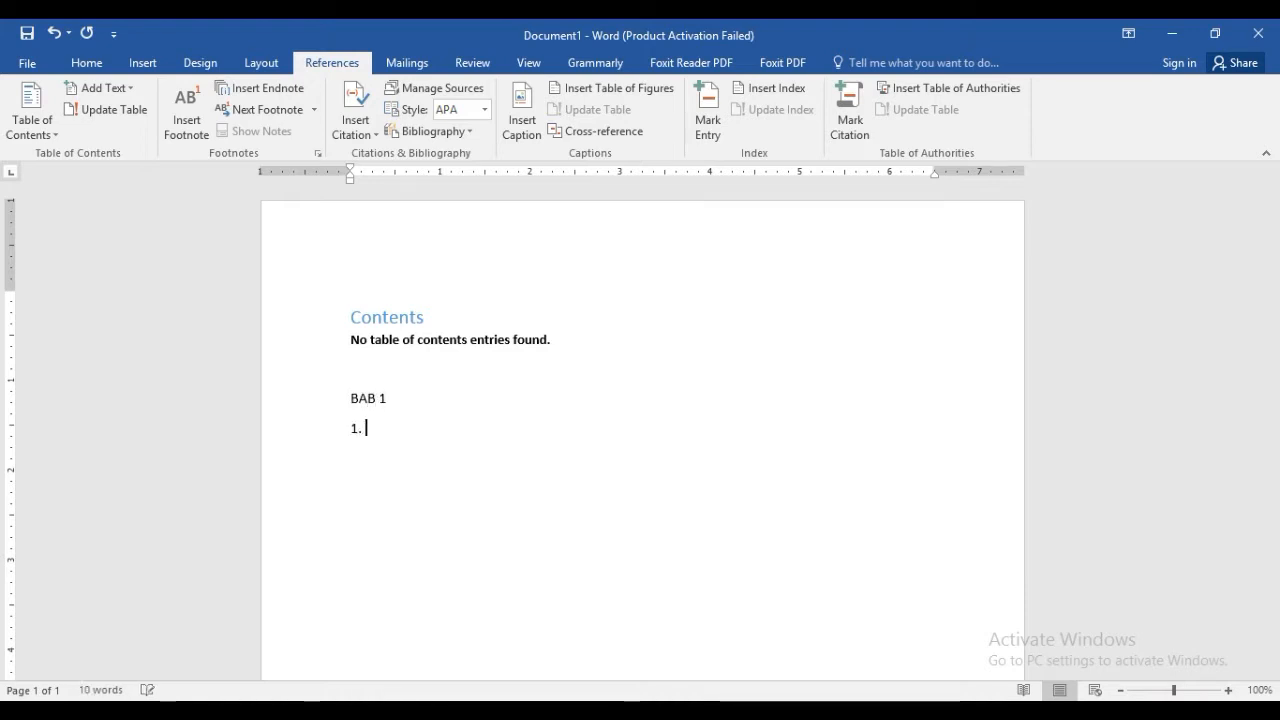
type(" Pe")
key("BackSpace")
type("E")
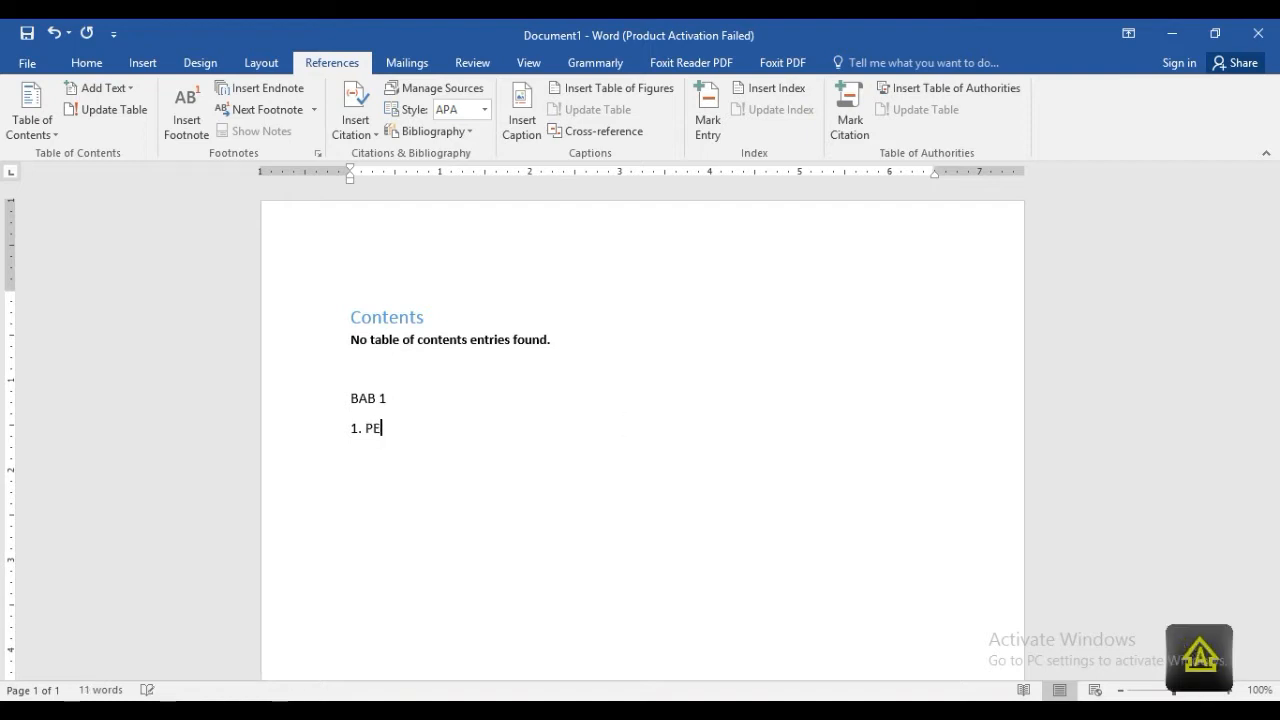
type("NDAHULUAN ")
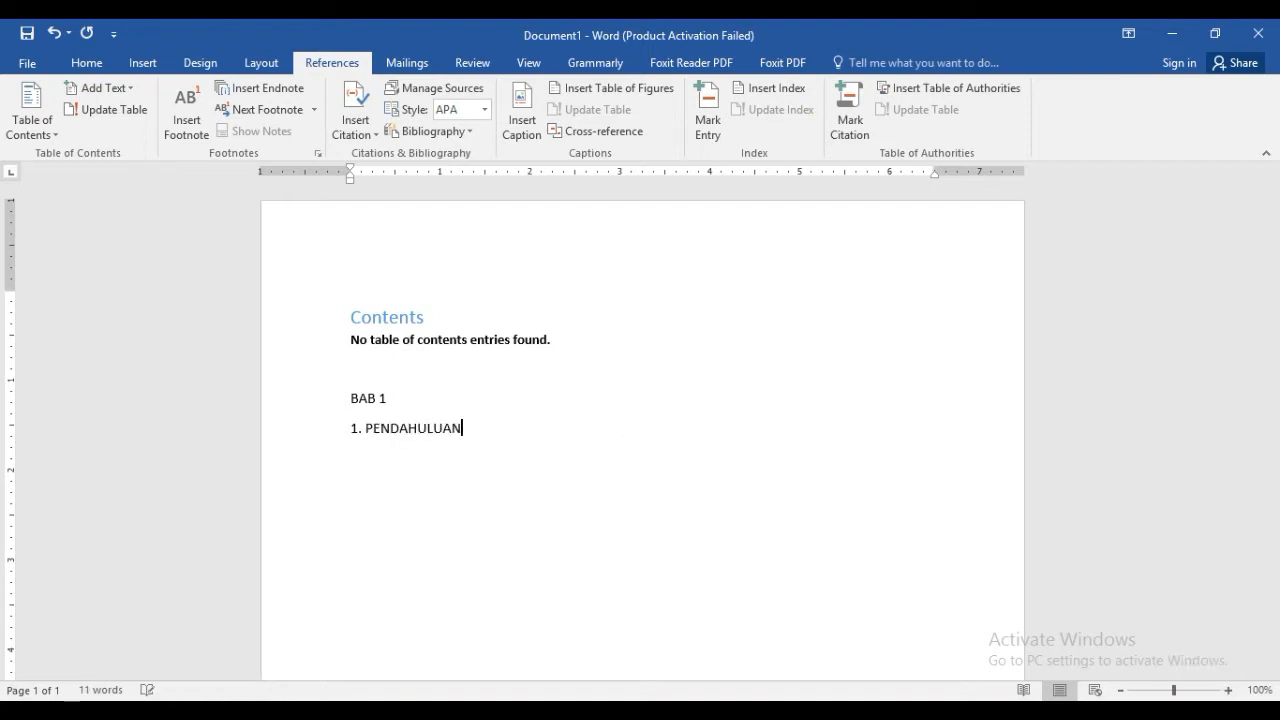
type("1.1 Latar B")
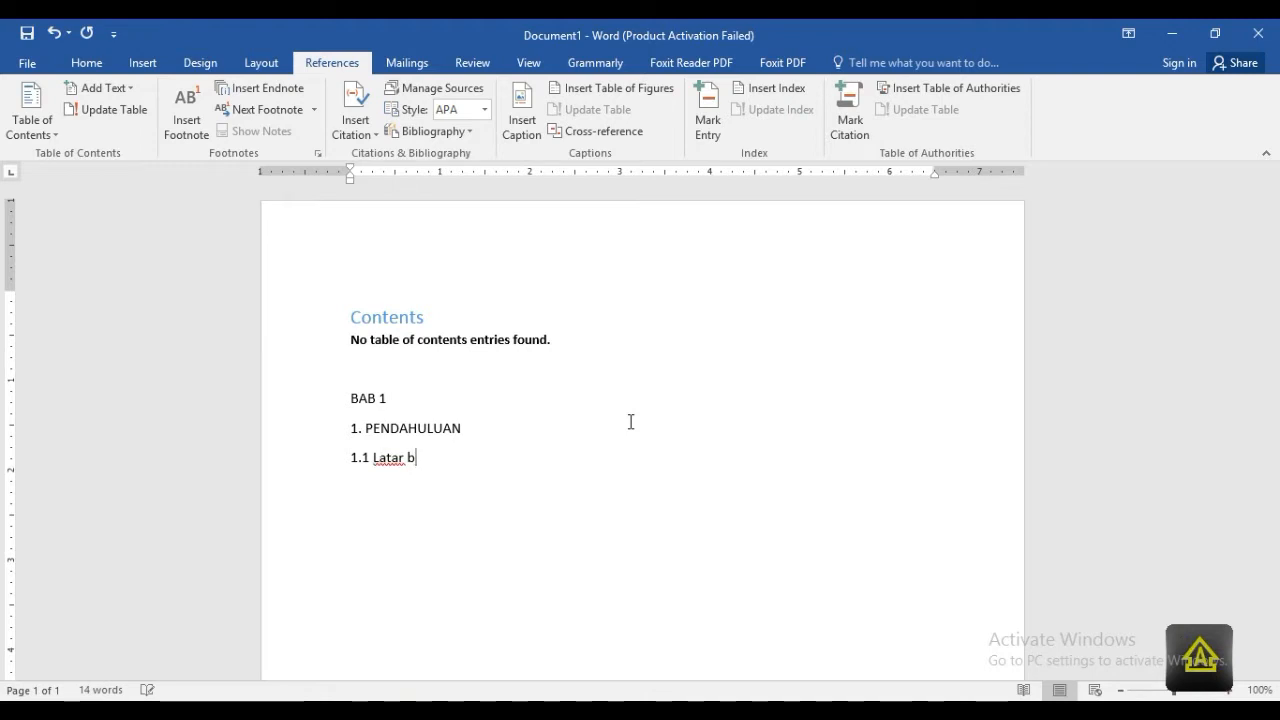
type("elakang")
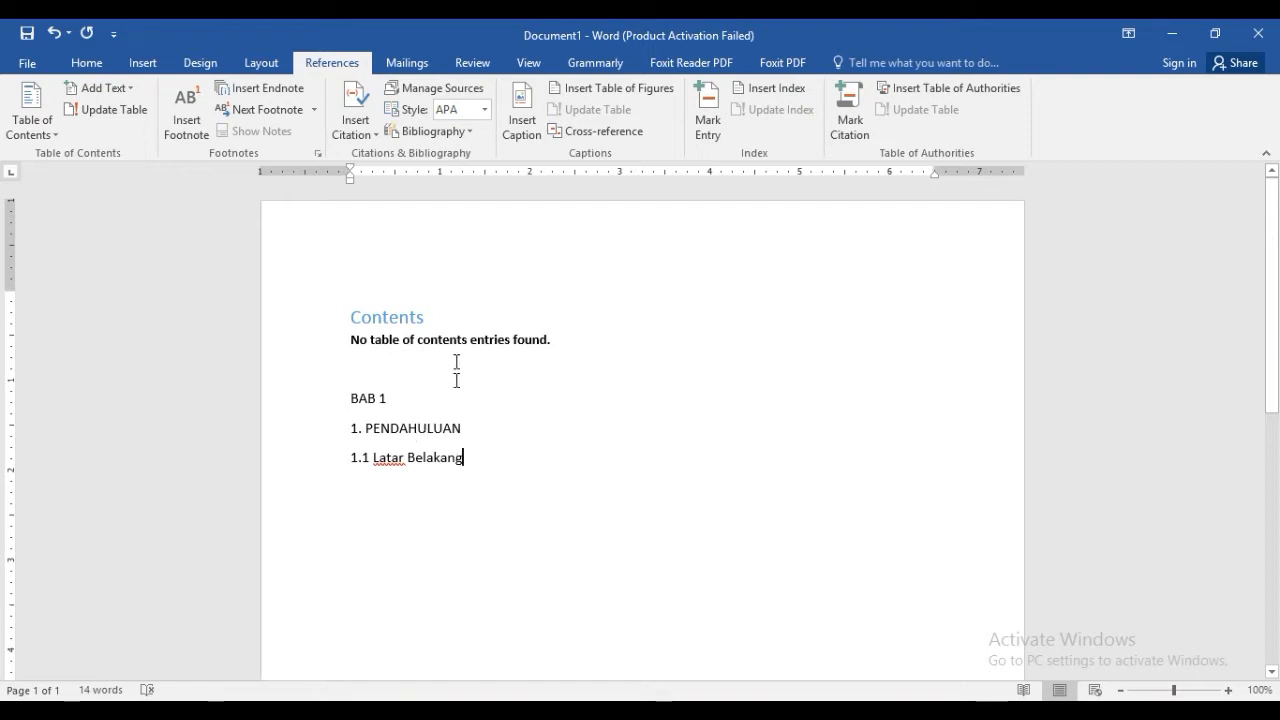
Apply the Heading 1 style to the "BAB 1" line
left_click(397, 400)
left_click(87, 64)
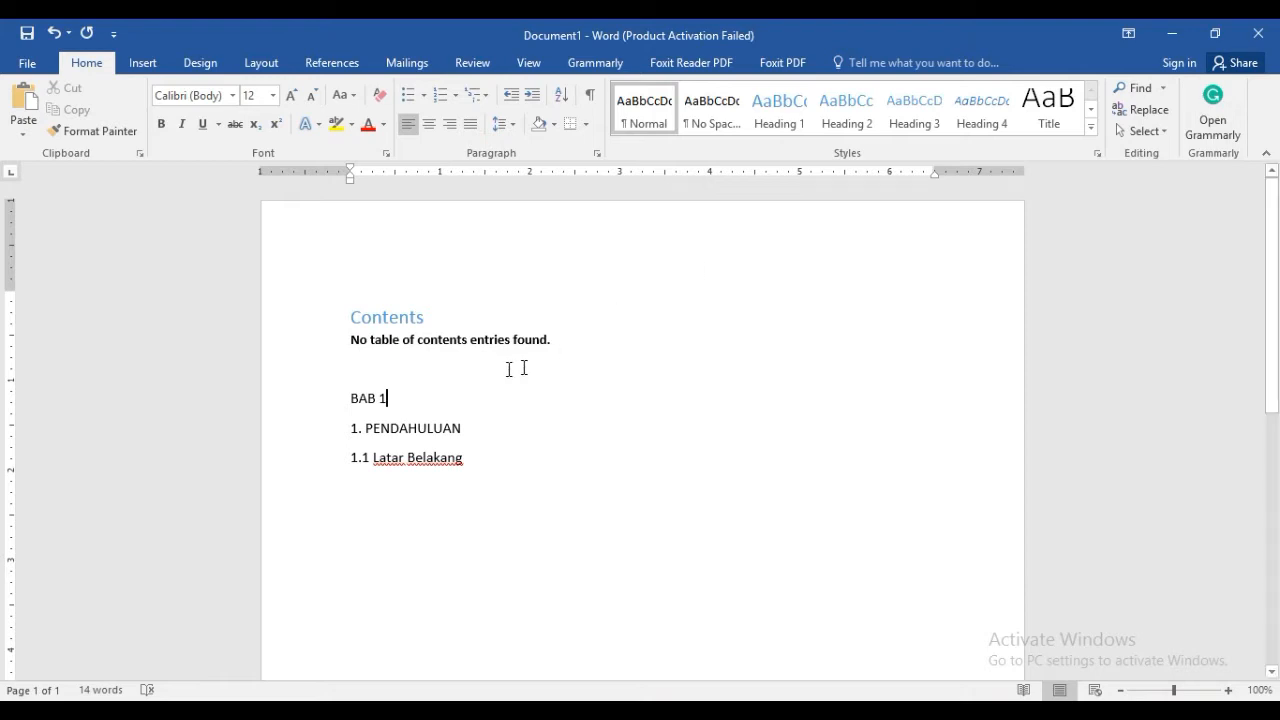
left_click_drag(397, 397, 352, 402)
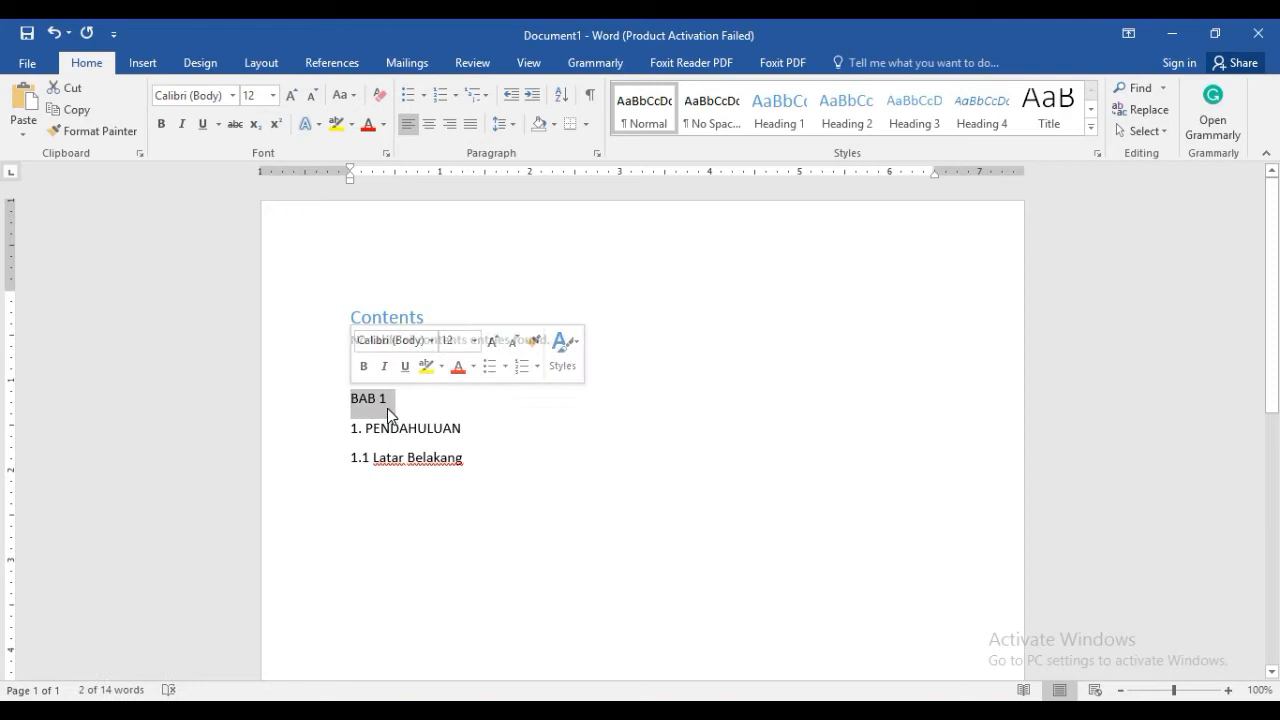
left_click(785, 123)
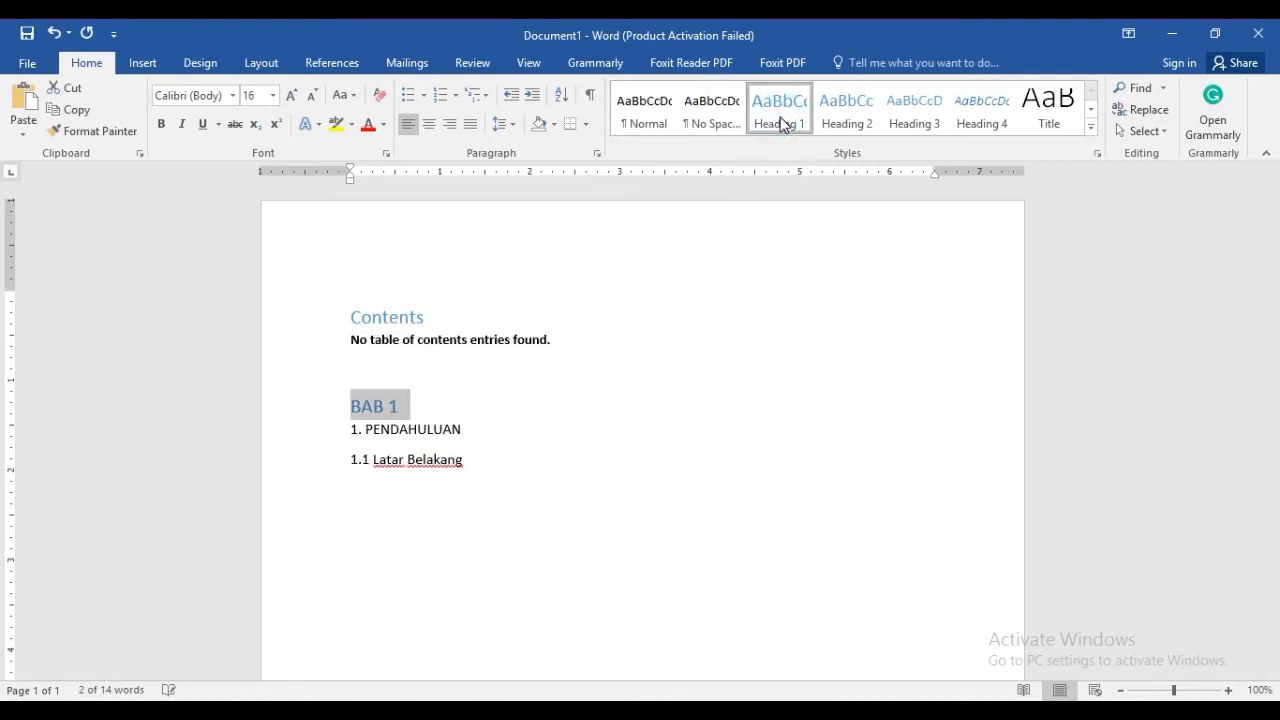
Apply Heading 2 to the "1. PENDAHULUAN" line and Heading 3 to the "1.1 Latar Belakang" line
left_click(487, 429)
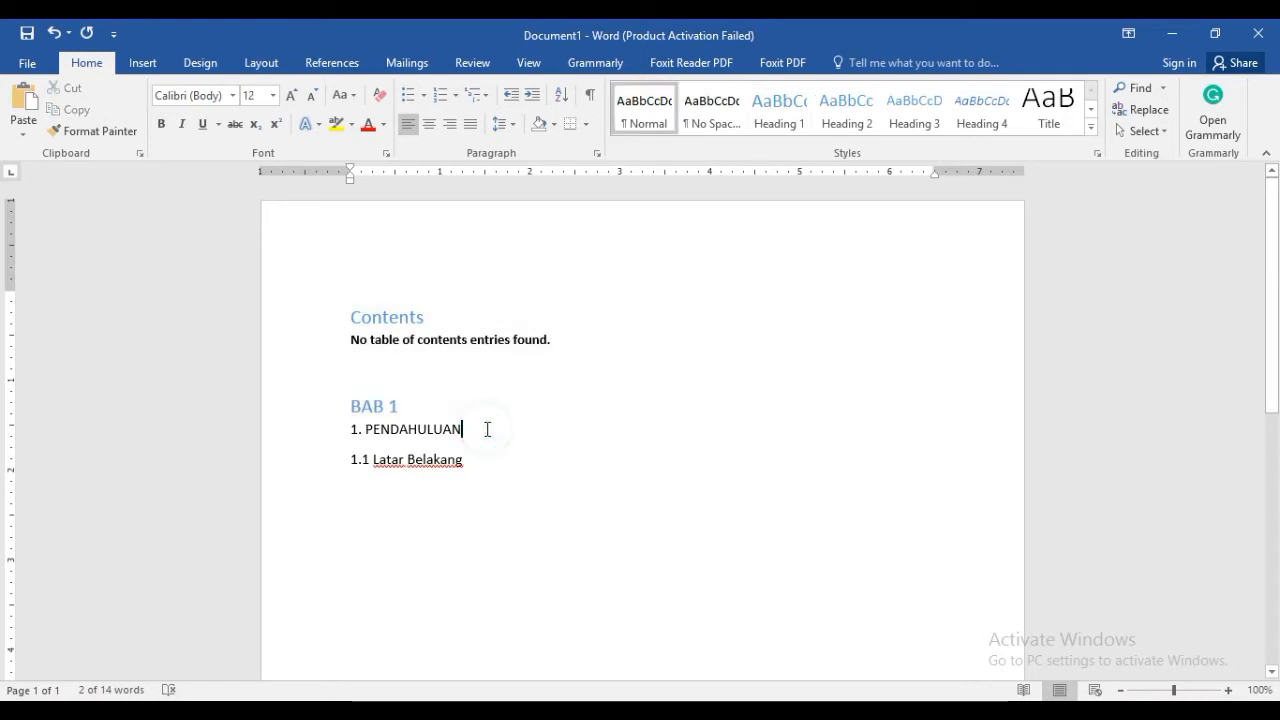
left_click_drag(487, 429, 346, 433)
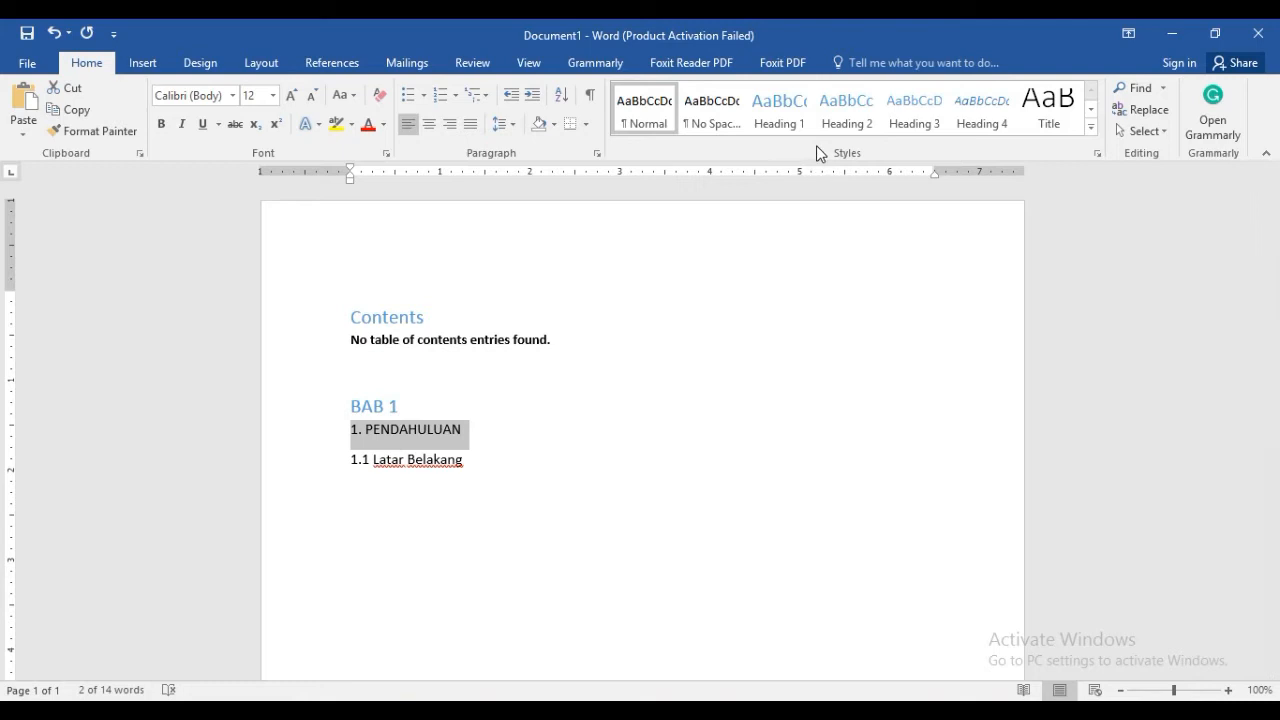
left_click(862, 119)
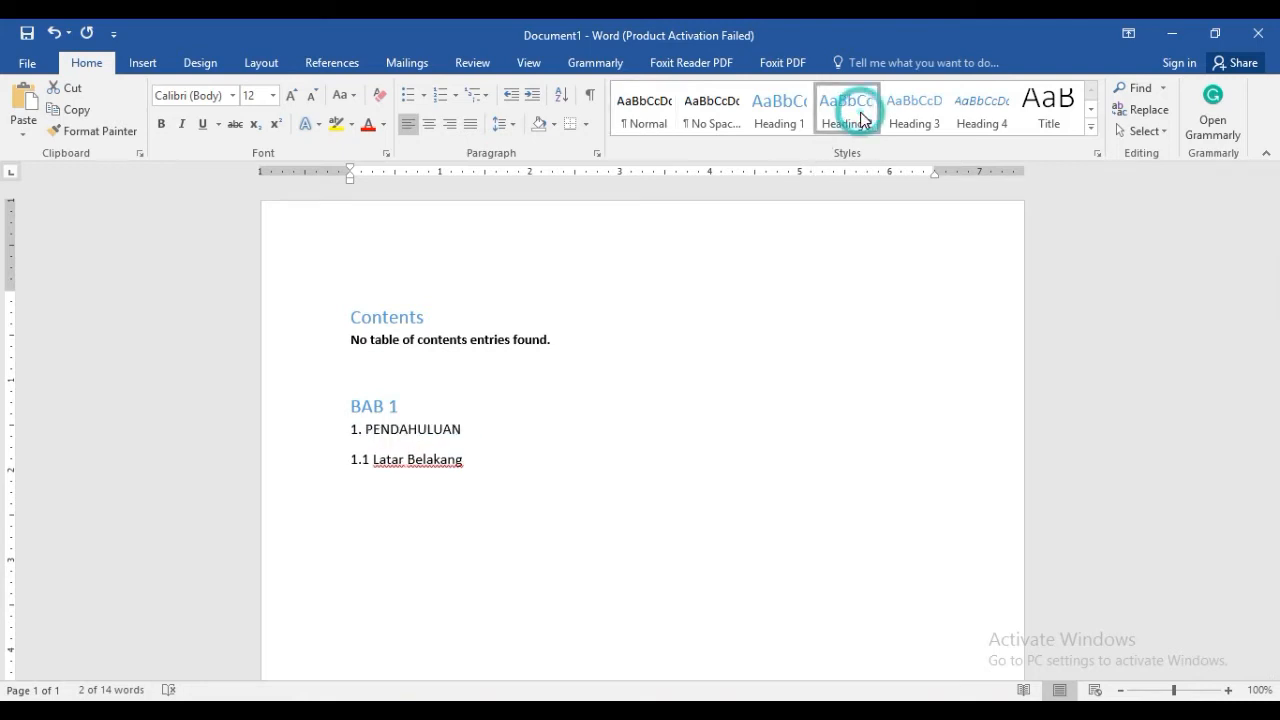
left_click(476, 462)
left_click_drag(488, 456, 350, 459)
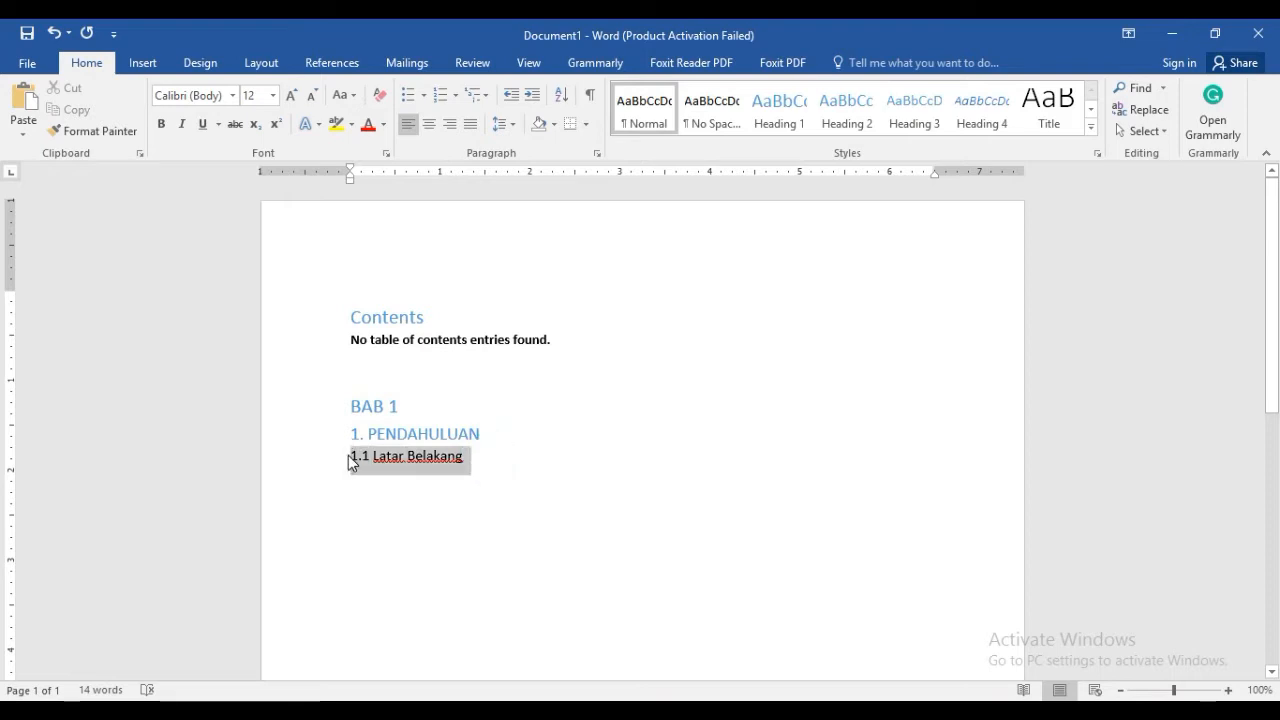
left_click(915, 122)
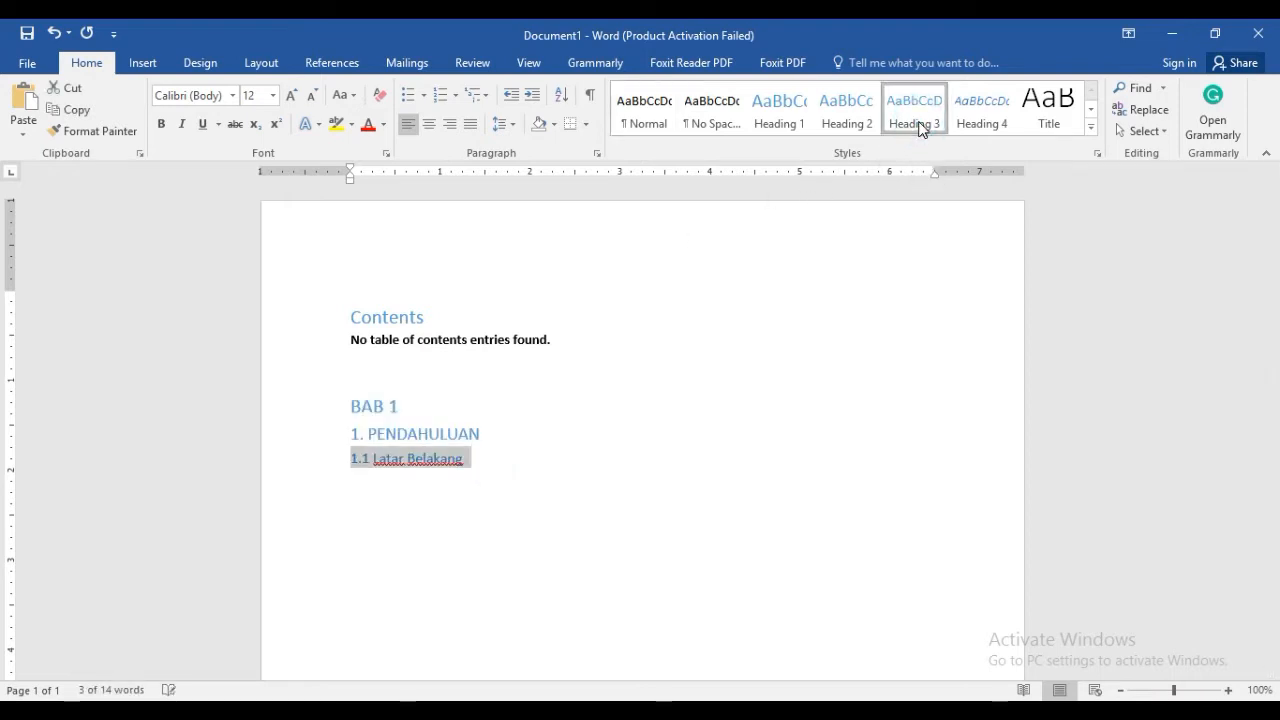
left_click(524, 458)
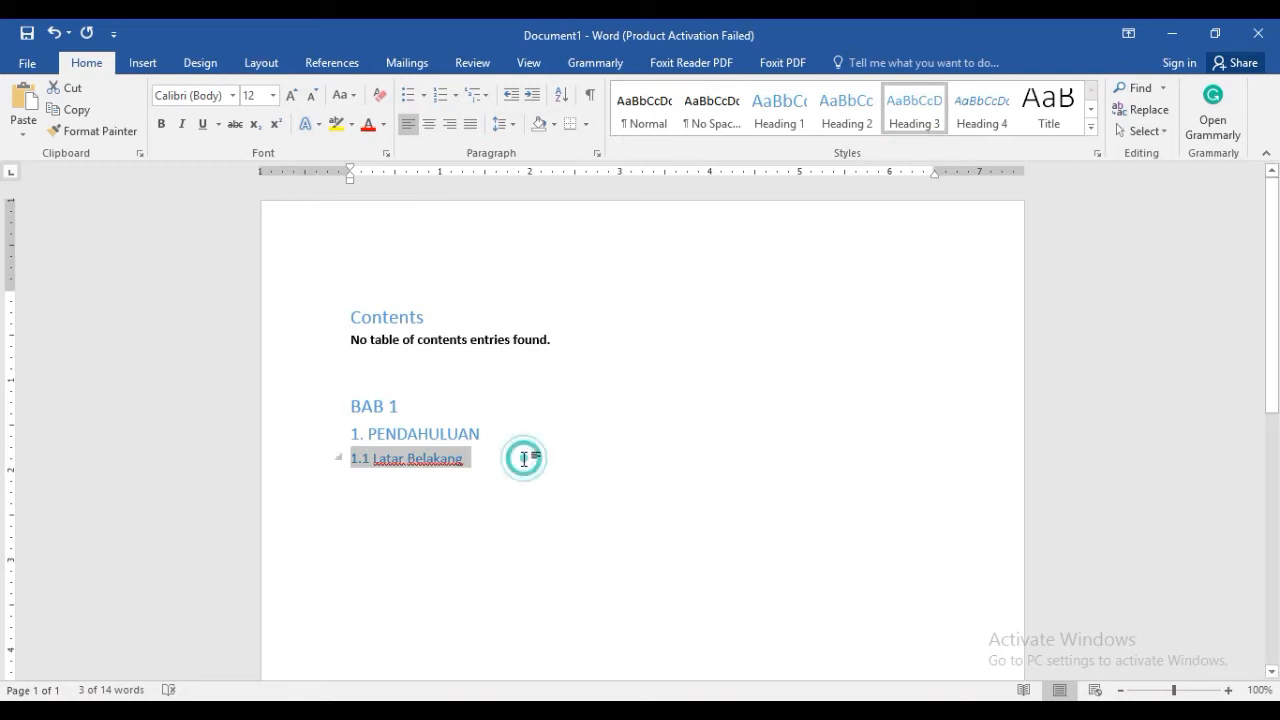
Check the heading style of each of the three lines and update the table of contents
left_click(394, 404)
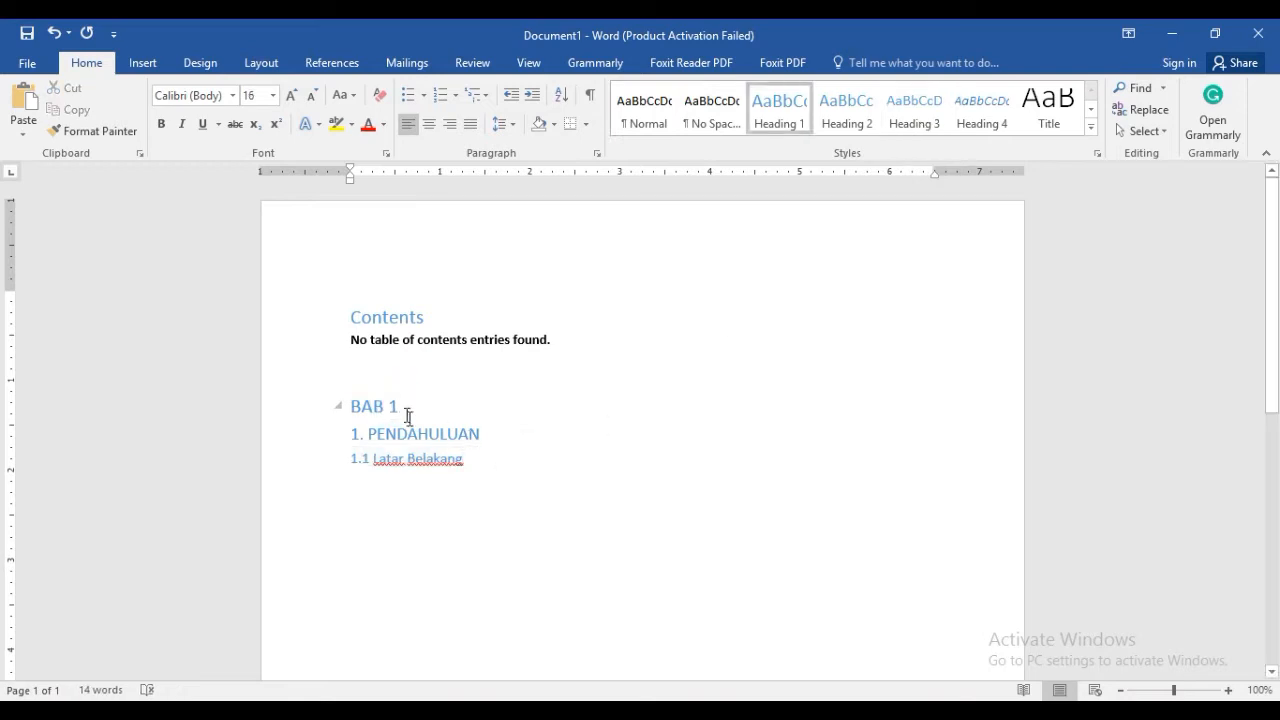
left_click(425, 440)
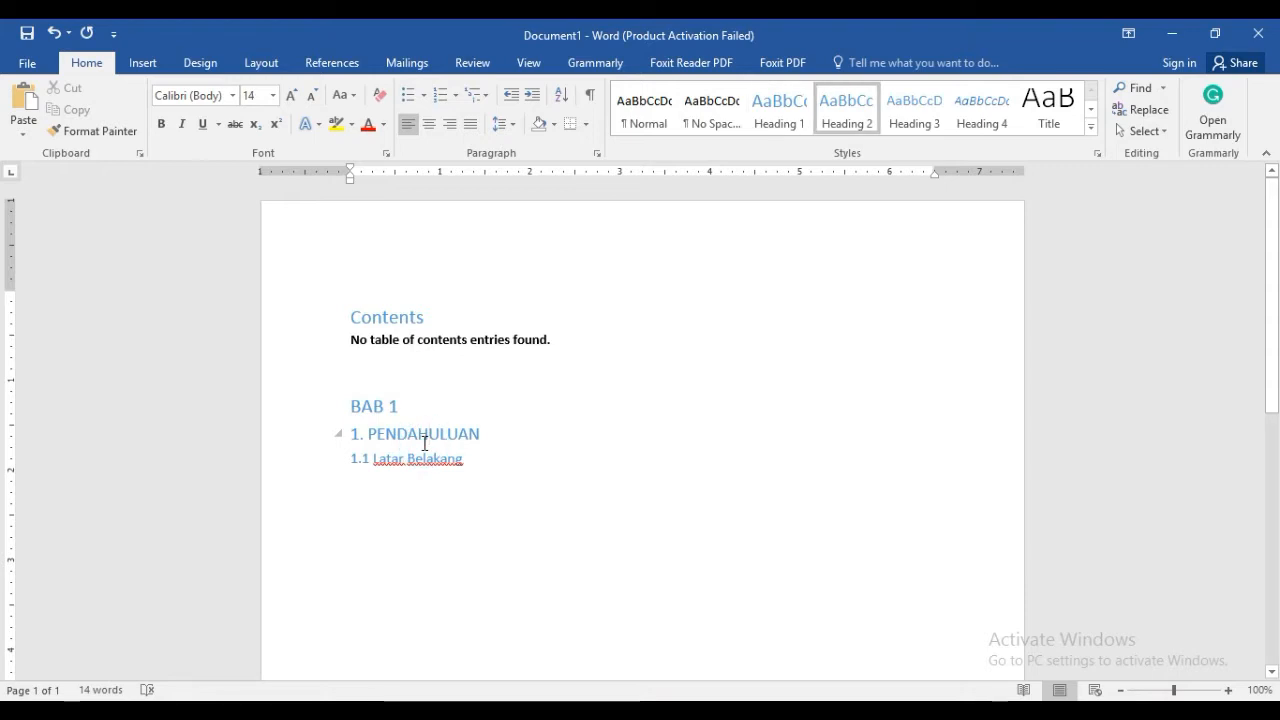
left_click(403, 459)
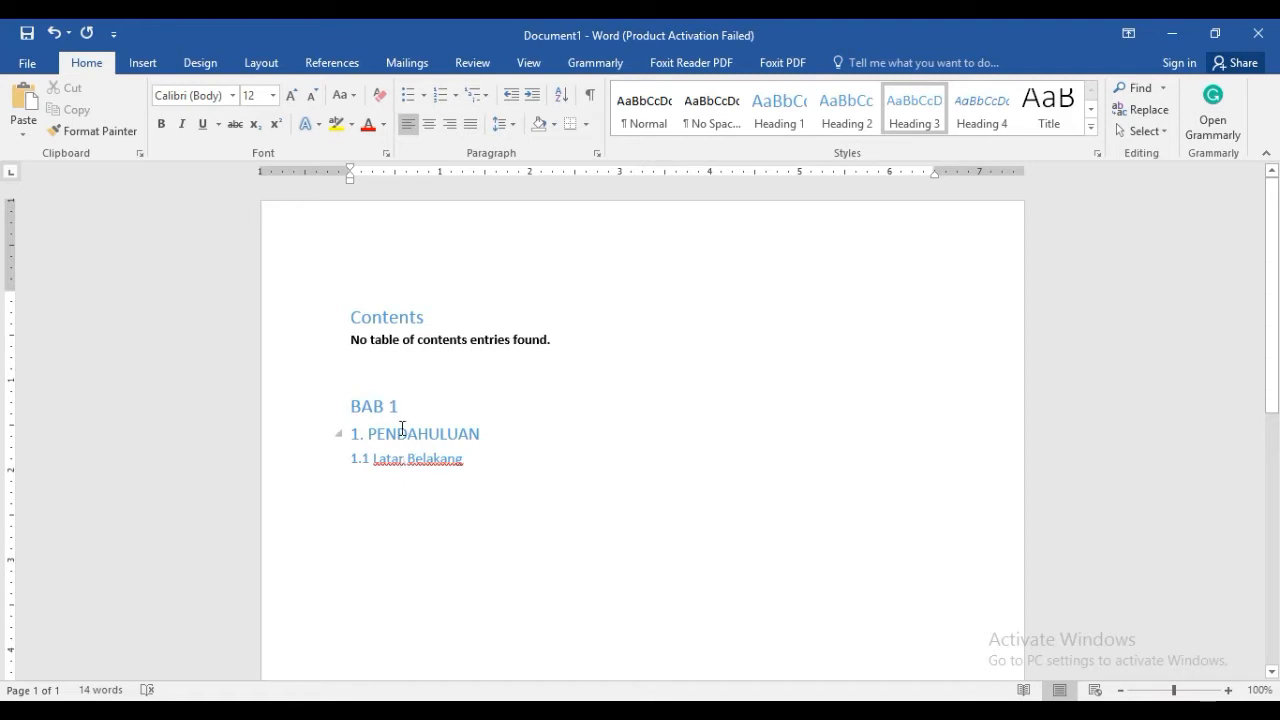
left_click(436, 320)
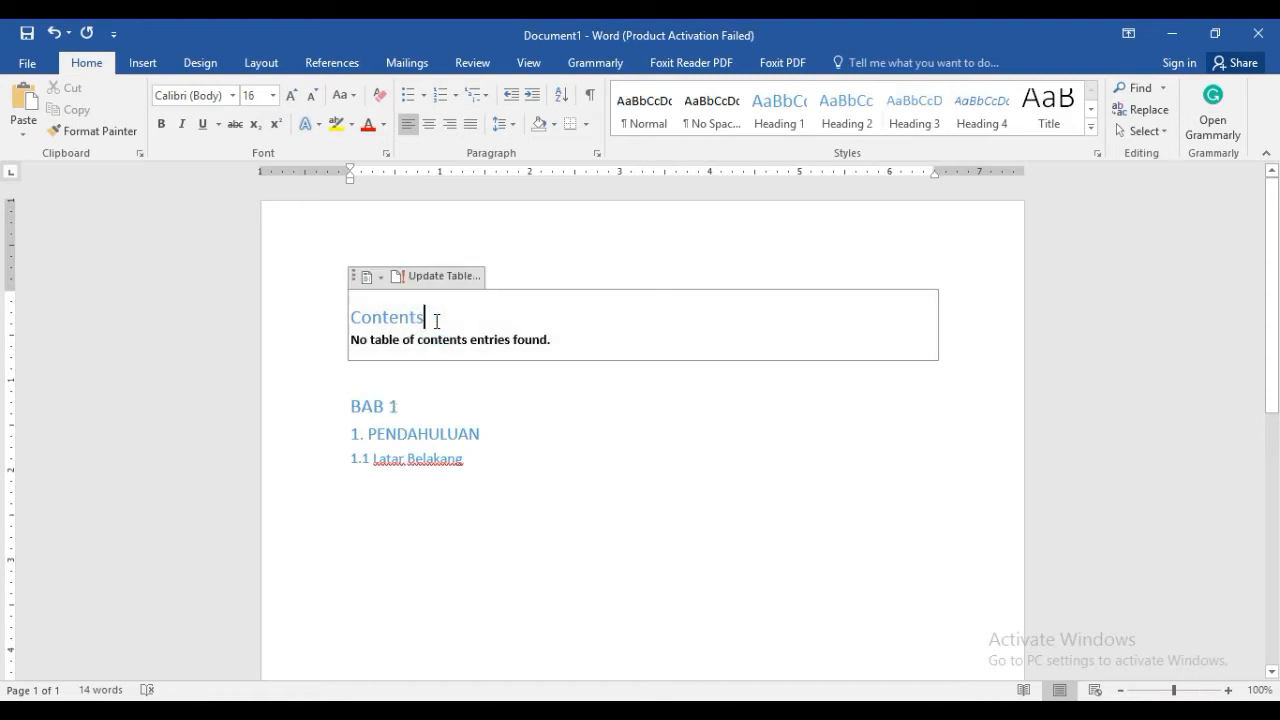
left_click(401, 280)
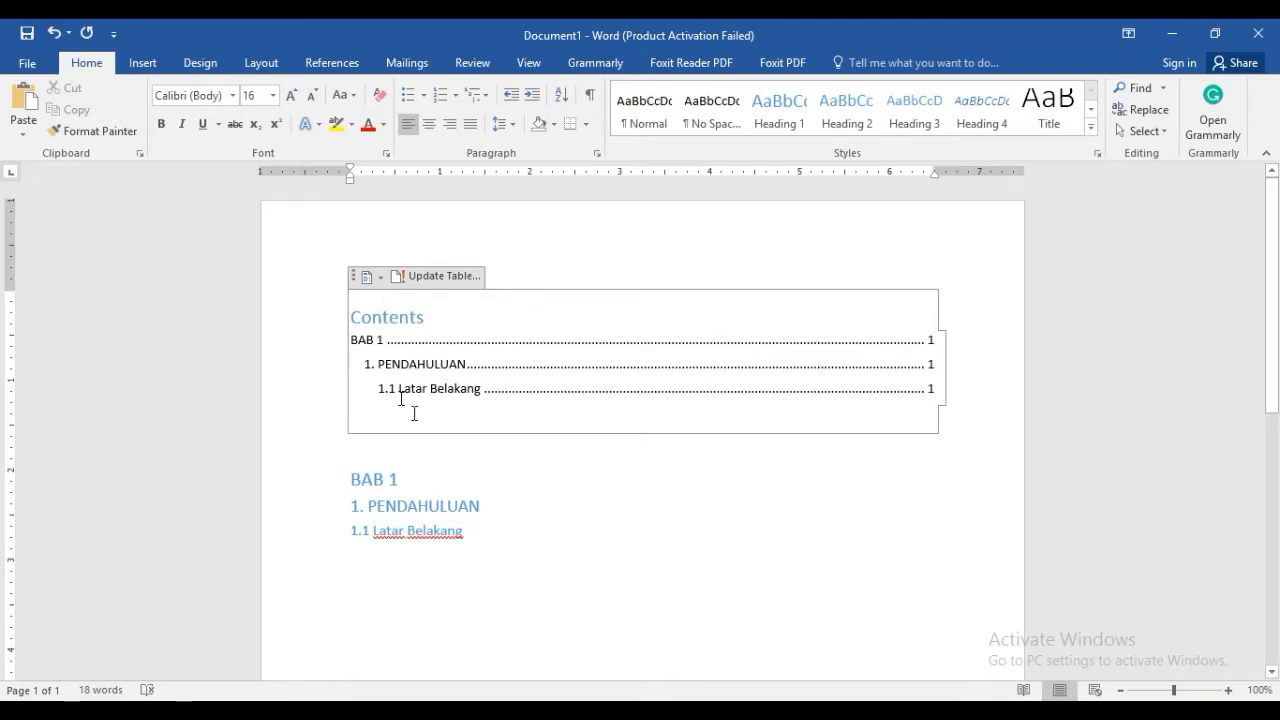
Change the "1. PENDAHULUAN" line to Heading 1 and update the entire table of contents
left_click(446, 507)
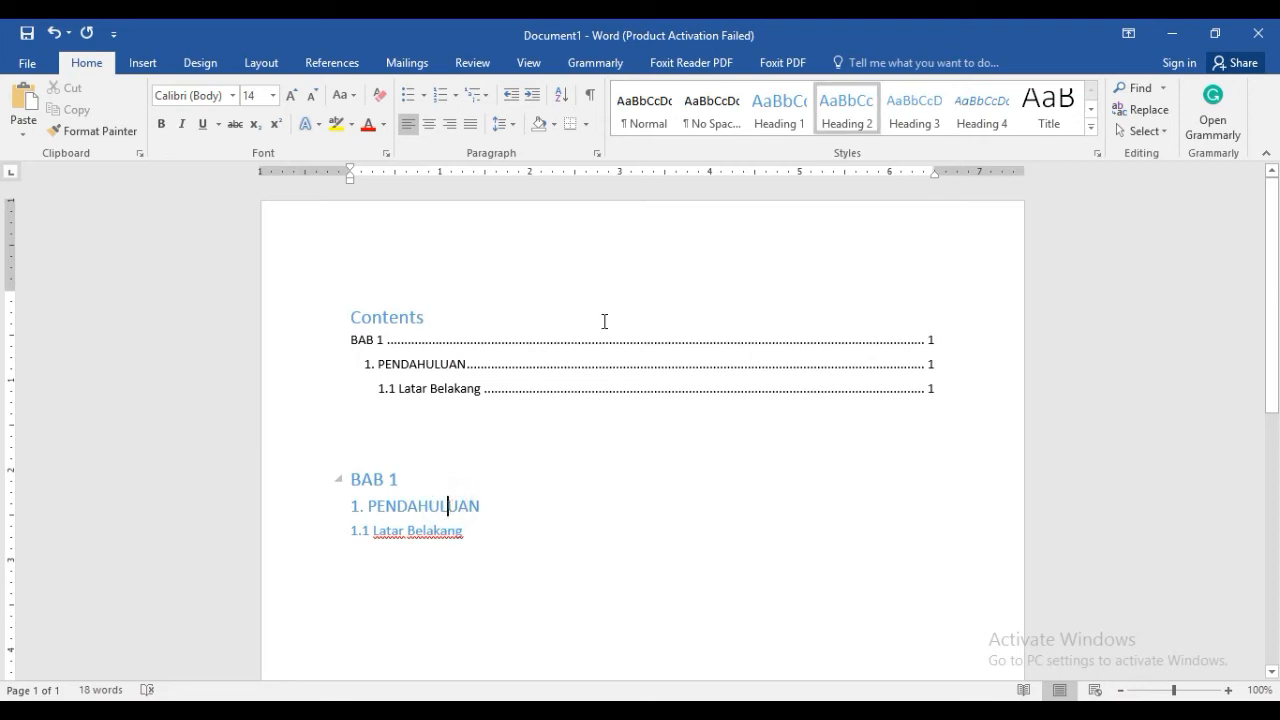
left_click(793, 120)
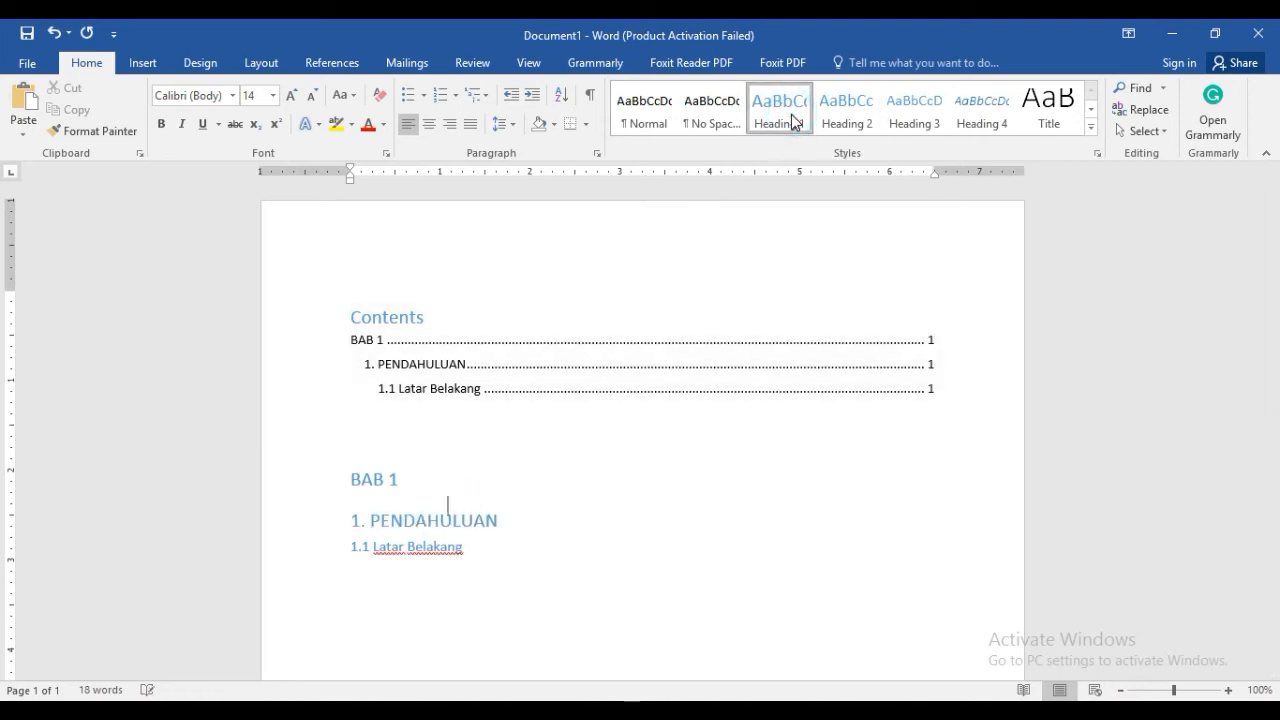
left_click(430, 320)
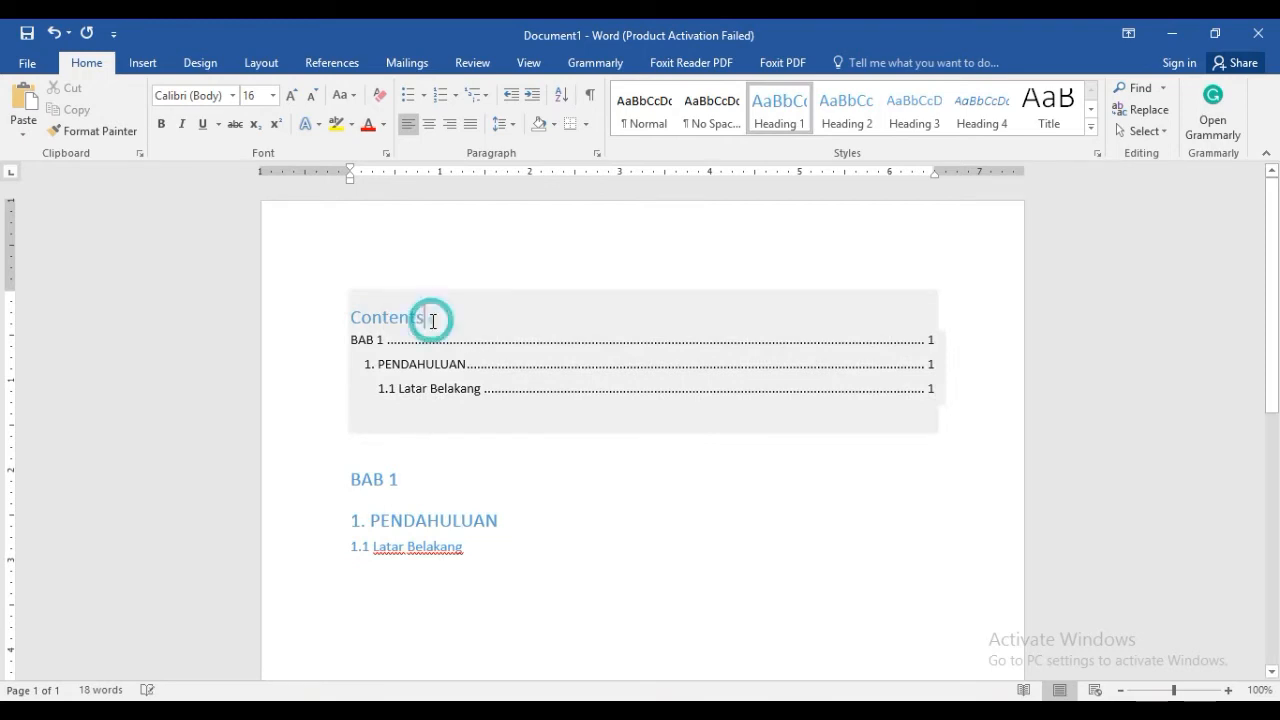
left_click(397, 276)
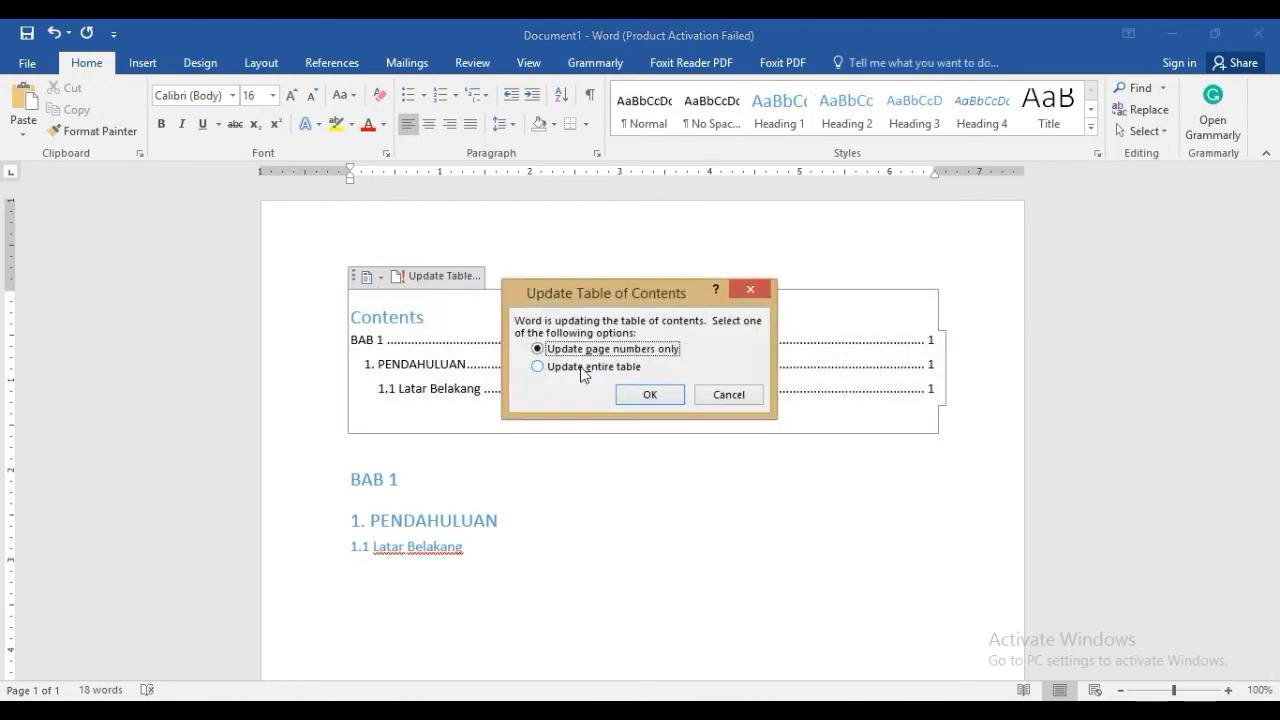
left_click(573, 366)
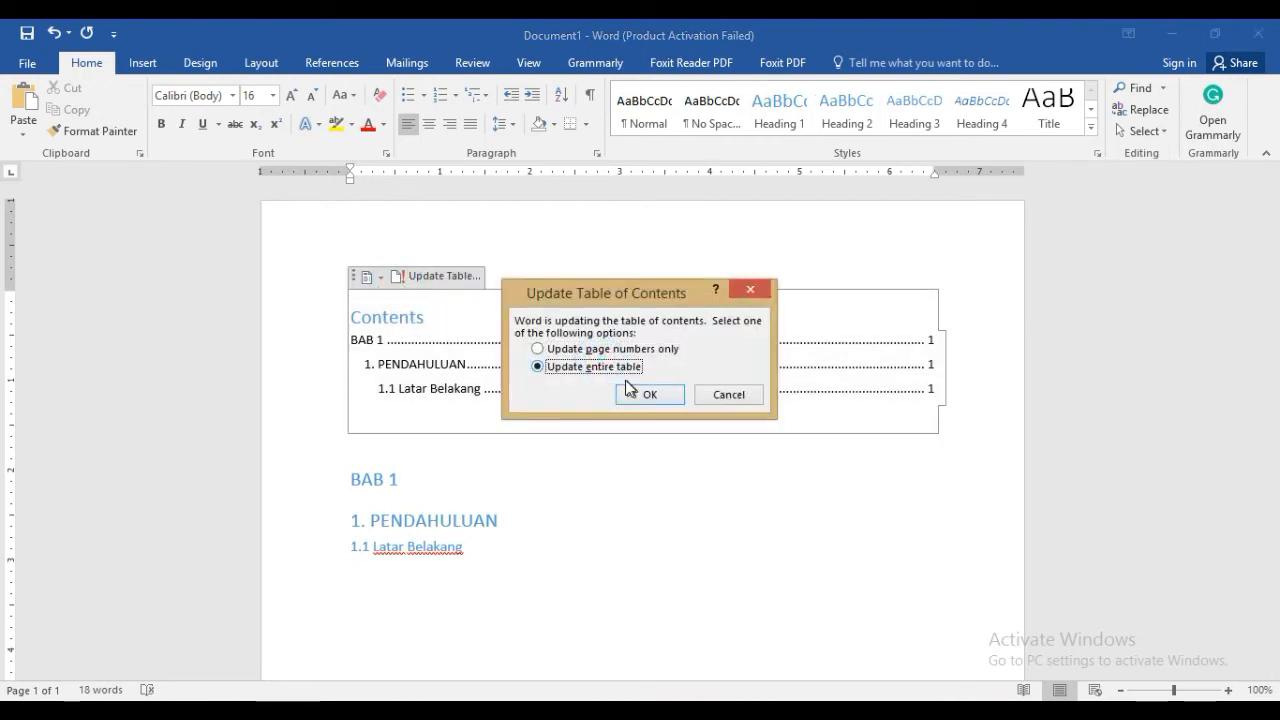
left_click(634, 394)
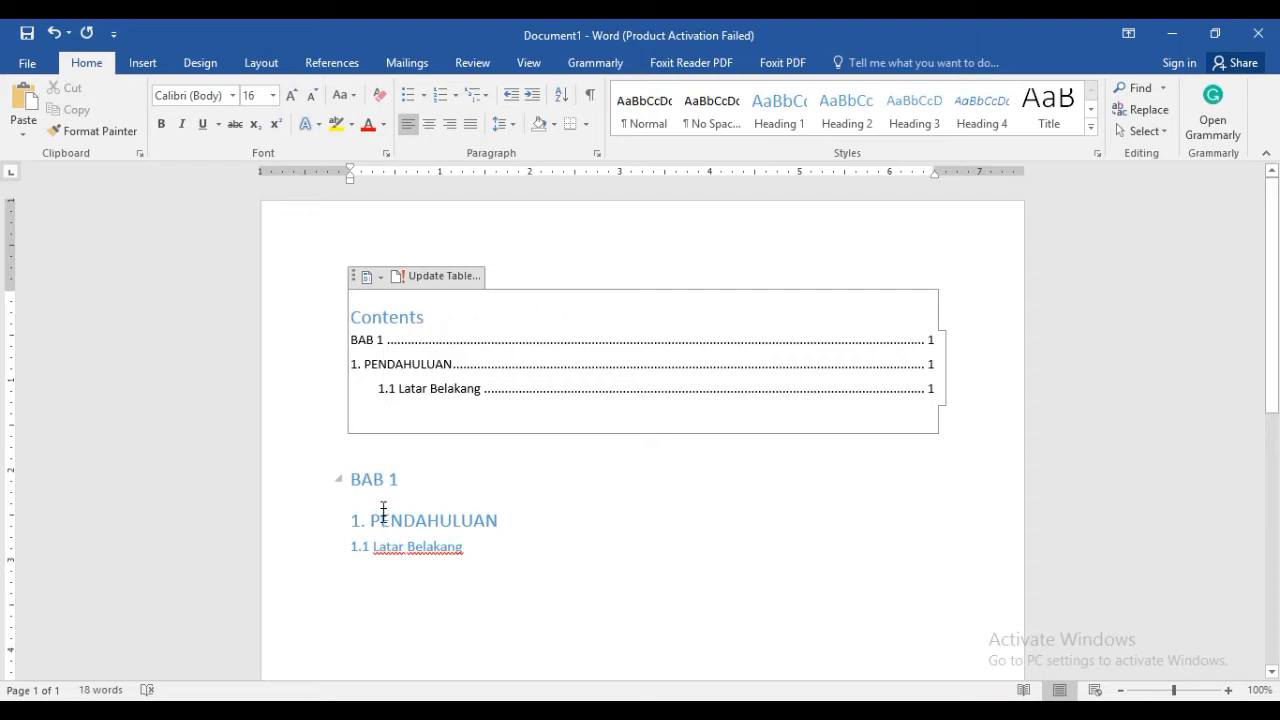
Apply Heading 2 to the "1. PENDAHULUAN" line and update the entire table of contents
left_click(422, 520)
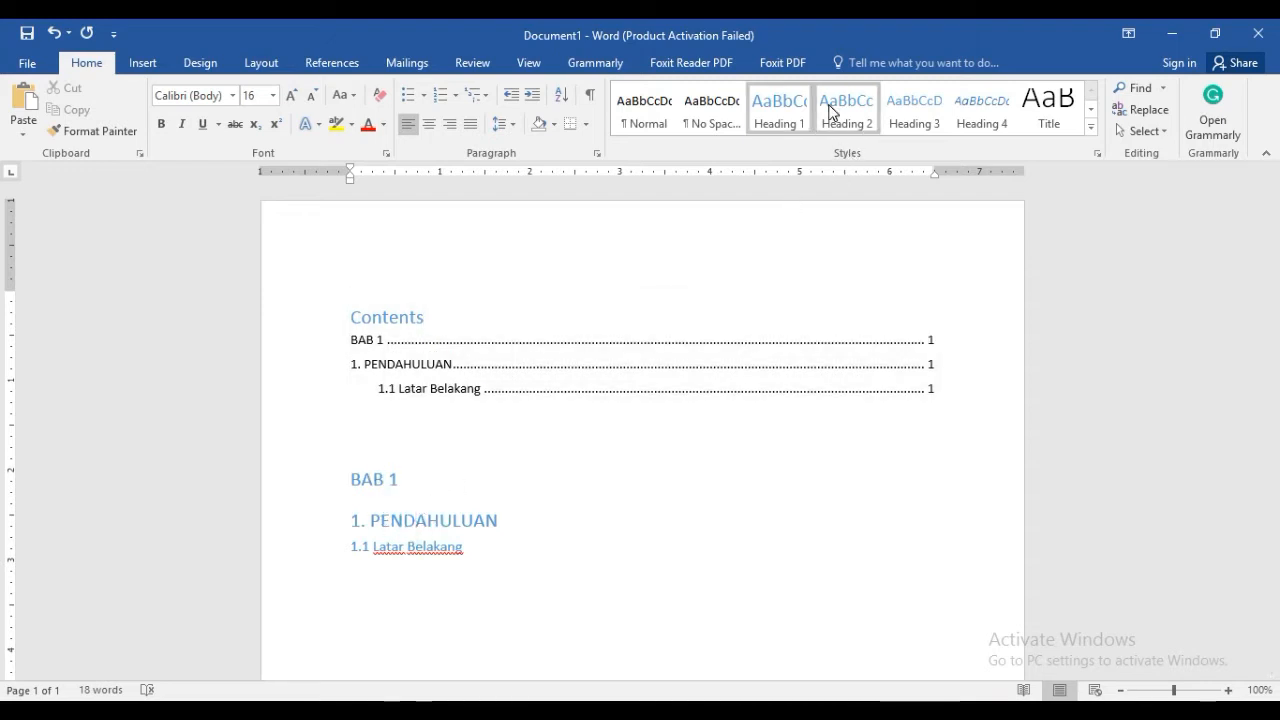
left_click(829, 110)
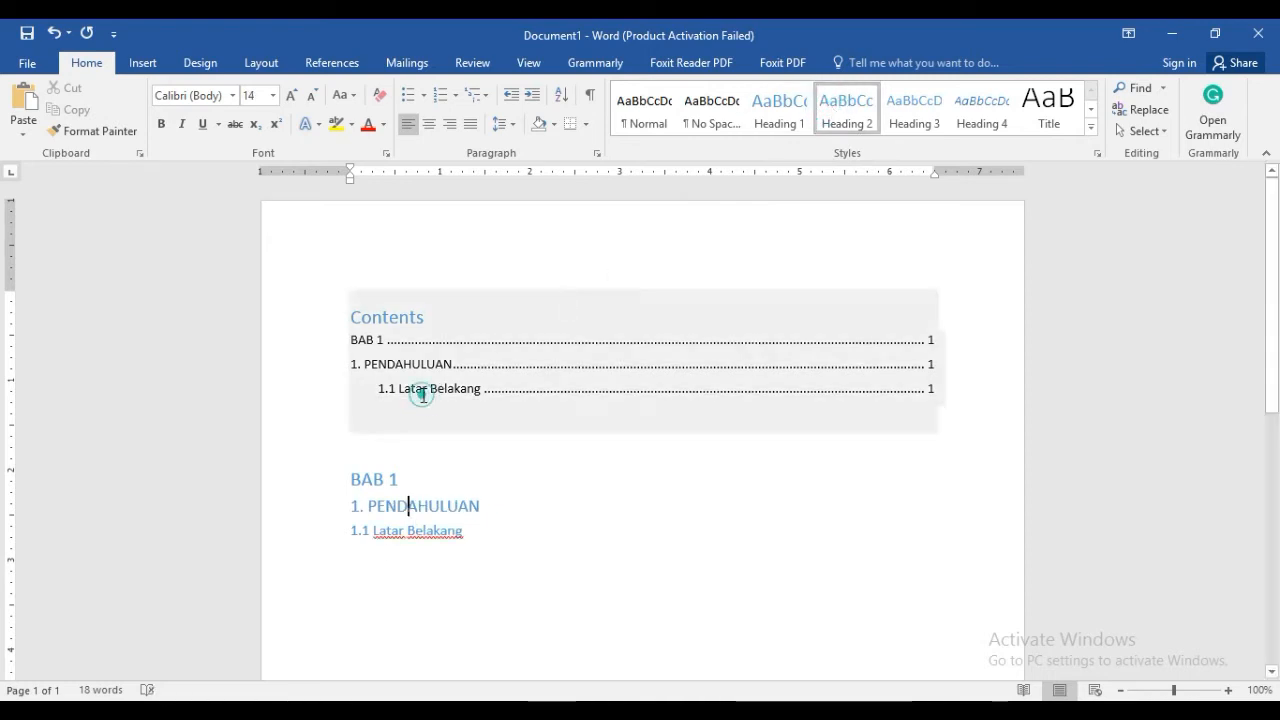
left_click(423, 395)
left_click(400, 277)
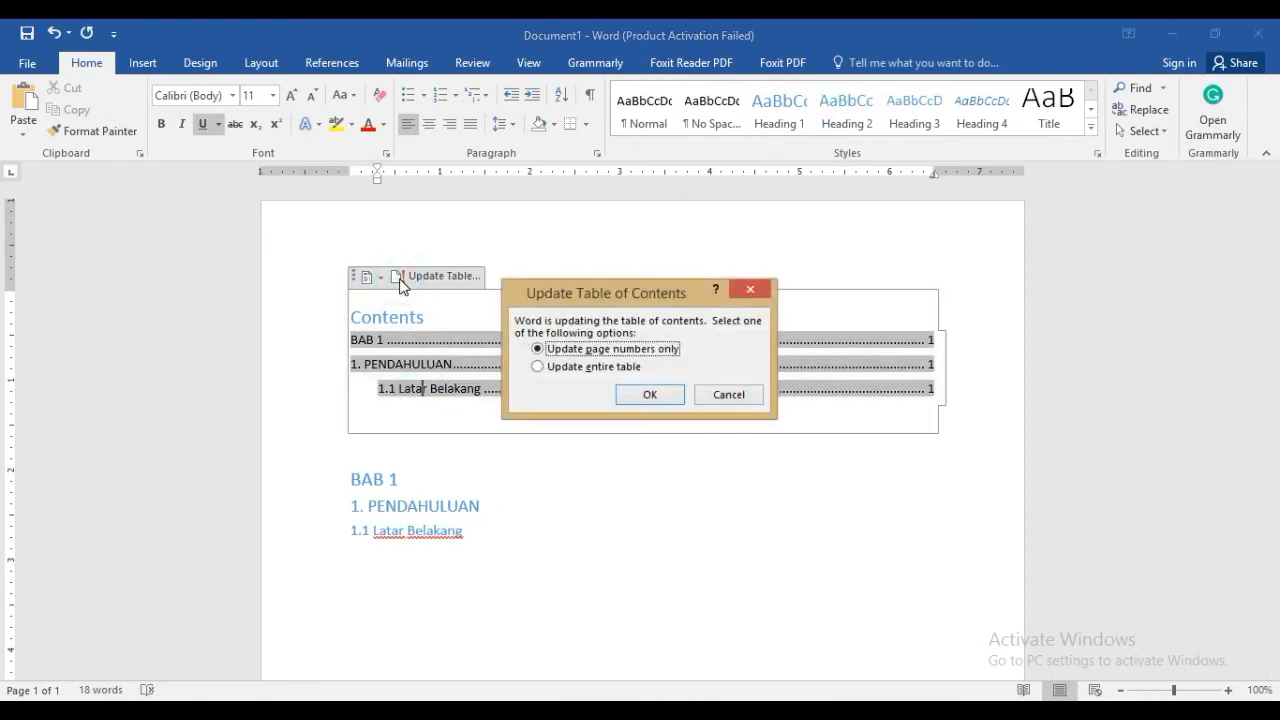
left_click(604, 367)
left_click(648, 392)
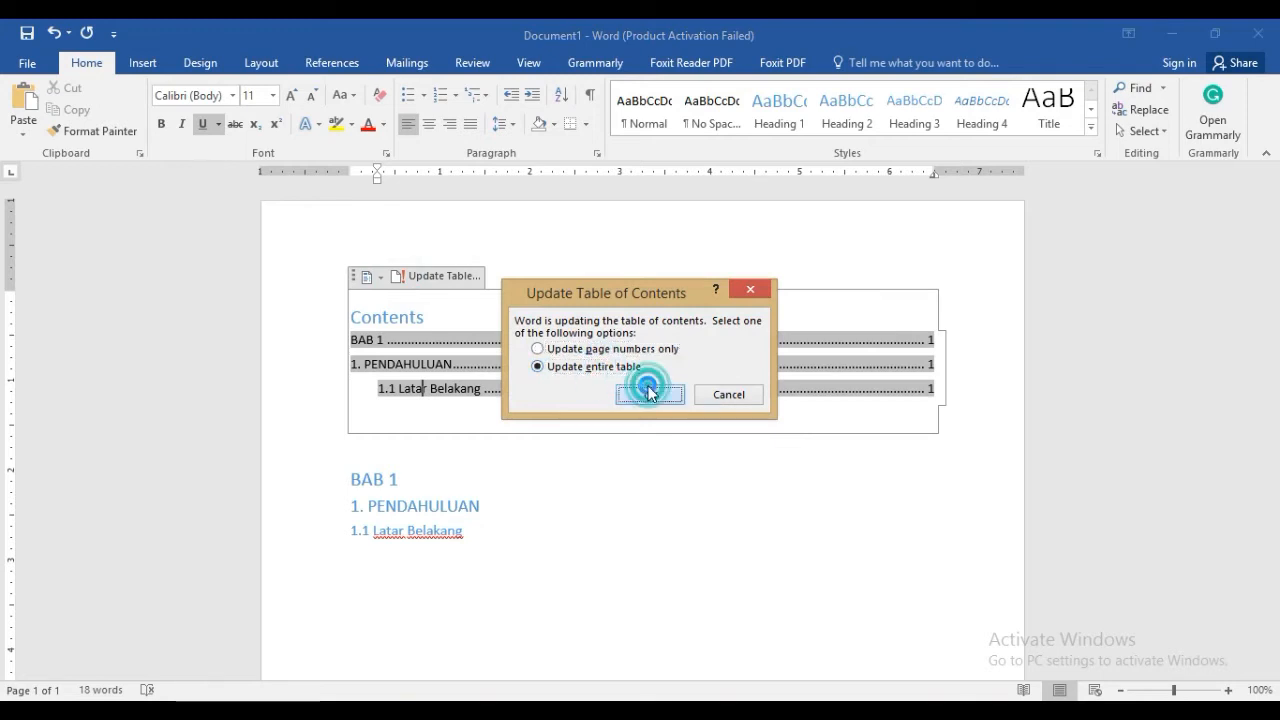
left_click(521, 520)
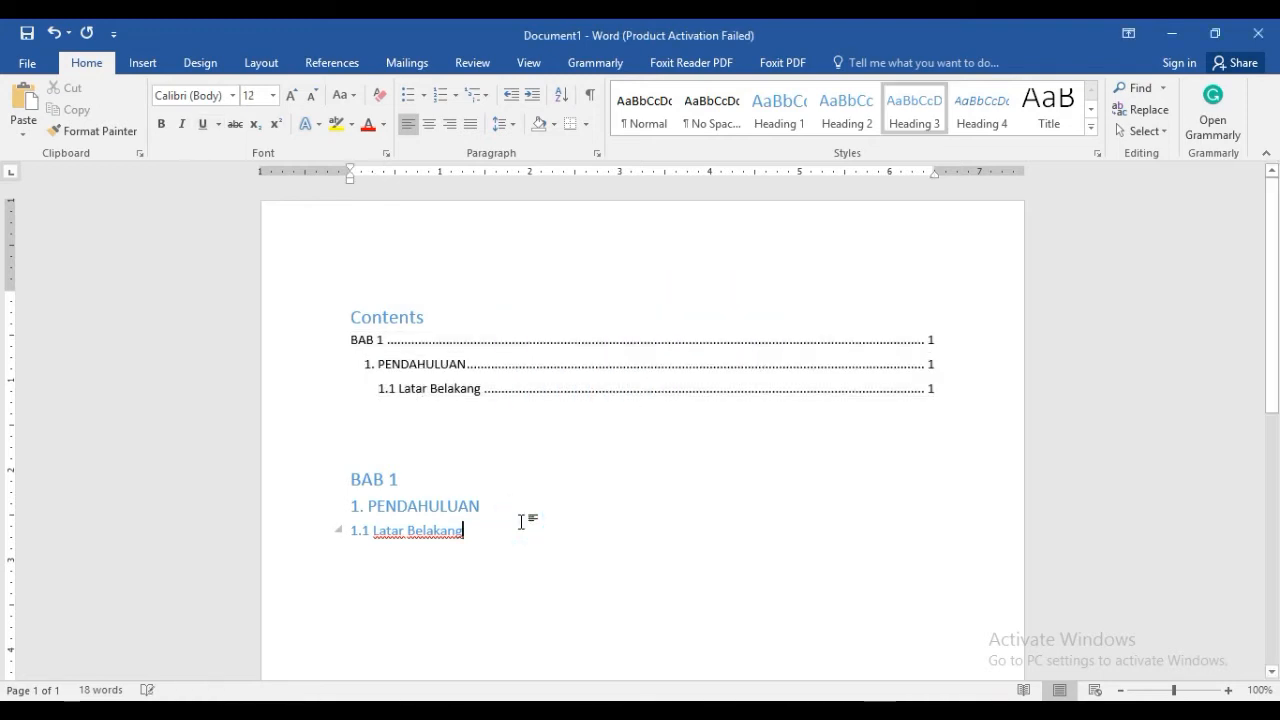
left_click(386, 506)
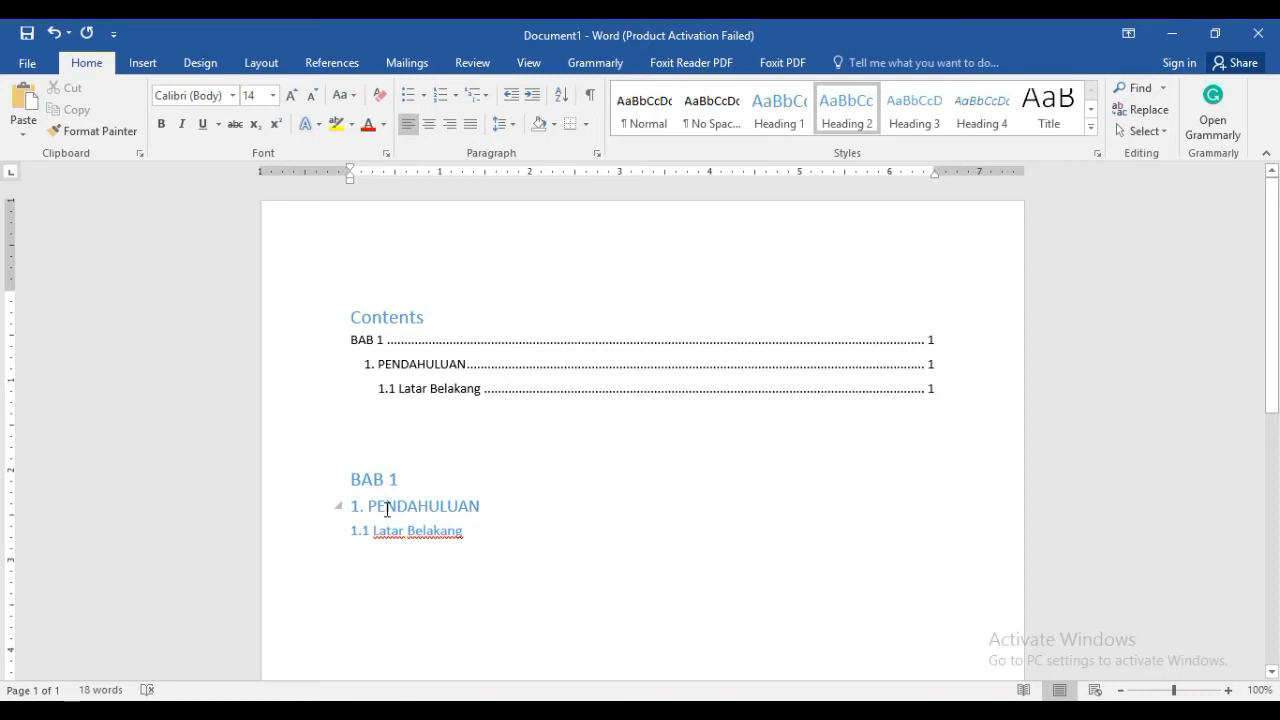
Modify the Heading 1 style used by the "BAB 1" line to automatic font colour, bold and size 14
left_click(406, 487)
left_click_drag(406, 484, 352, 483)
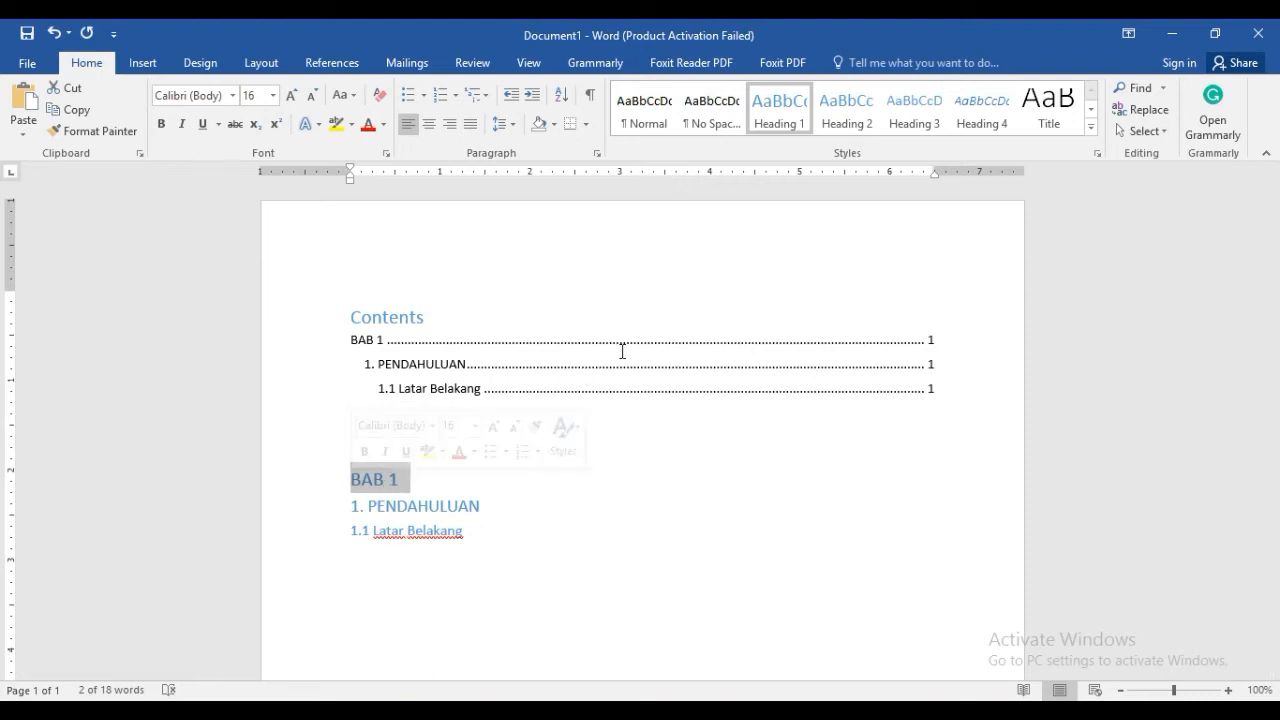
right_click(797, 125)
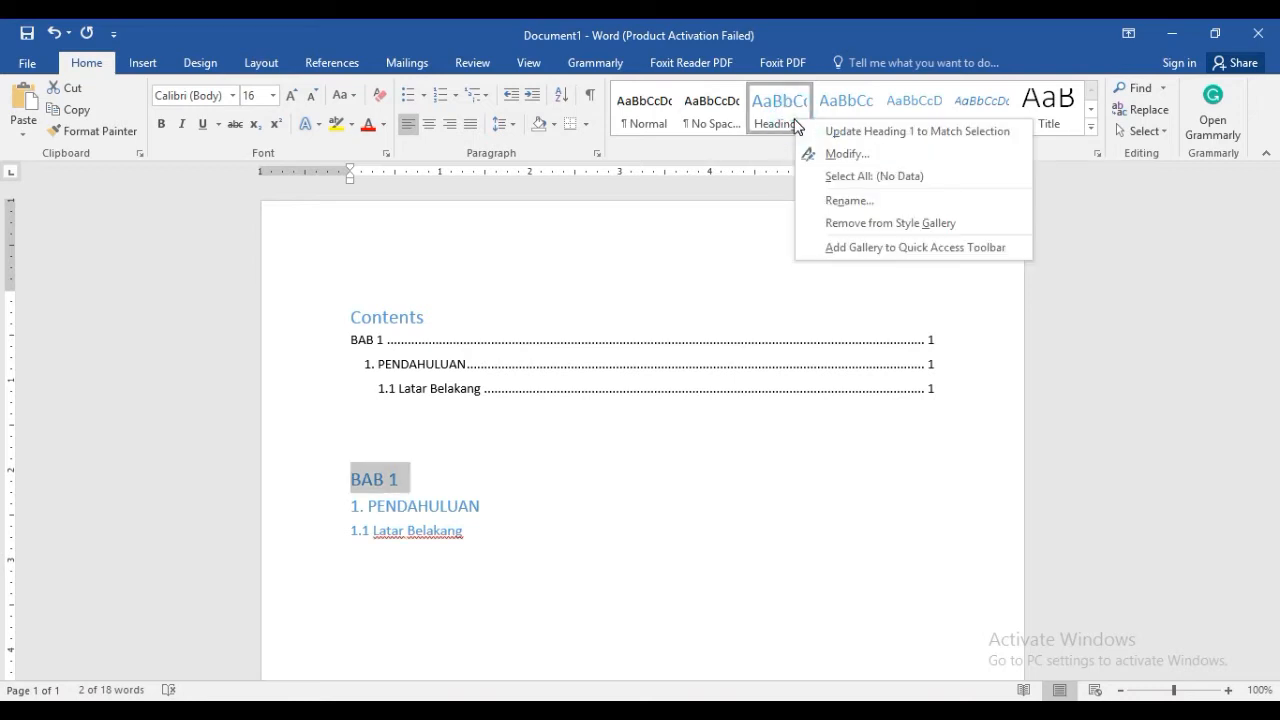
left_click(847, 154)
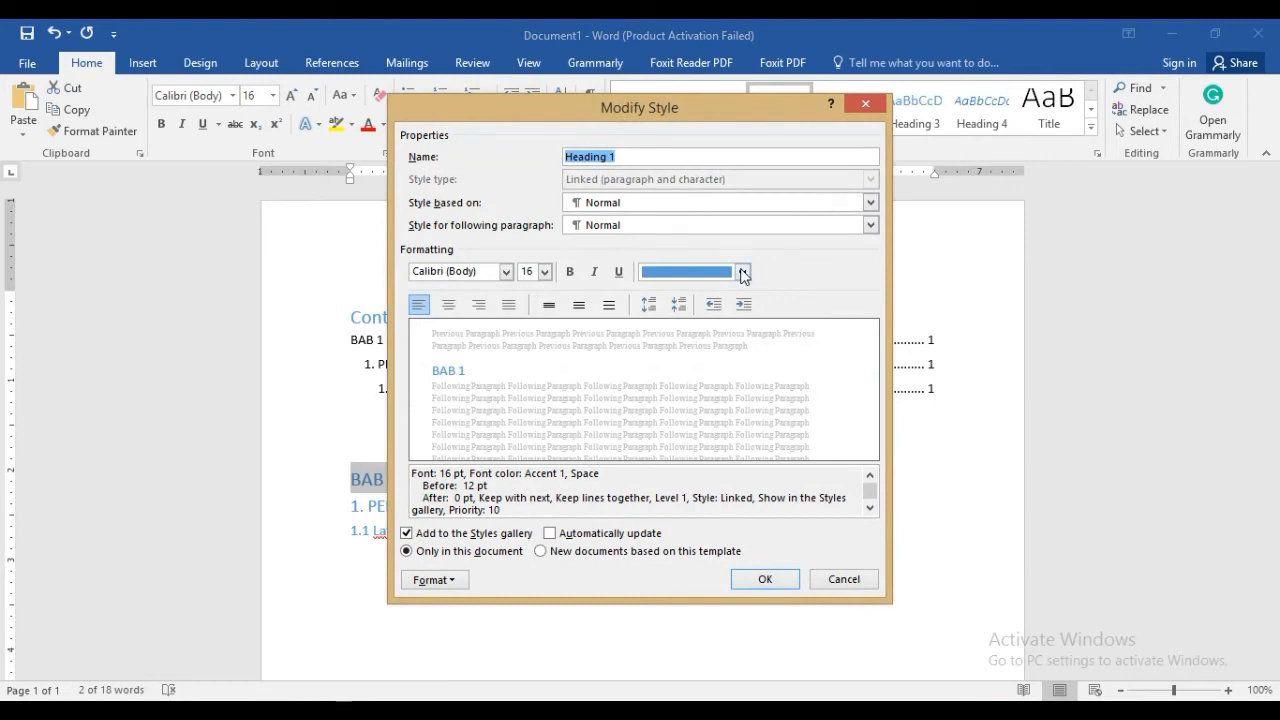
left_click(742, 273)
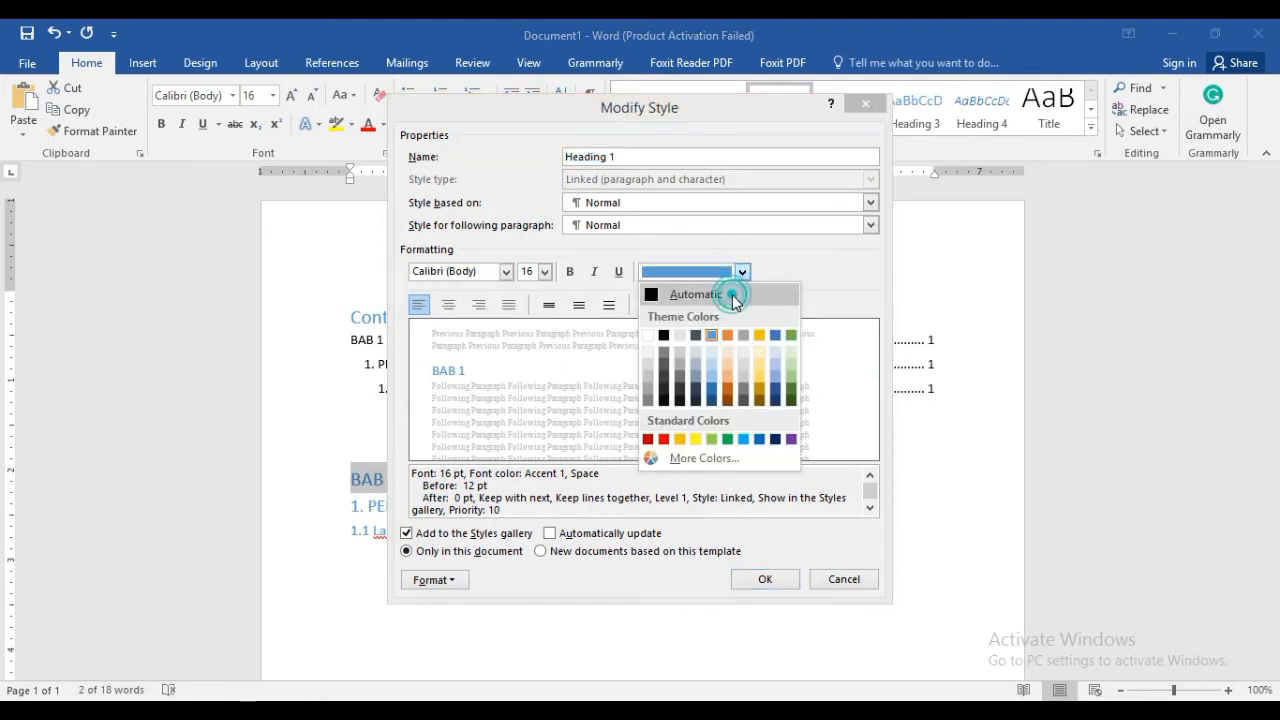
left_click(732, 294)
left_click(570, 272)
left_click(545, 273)
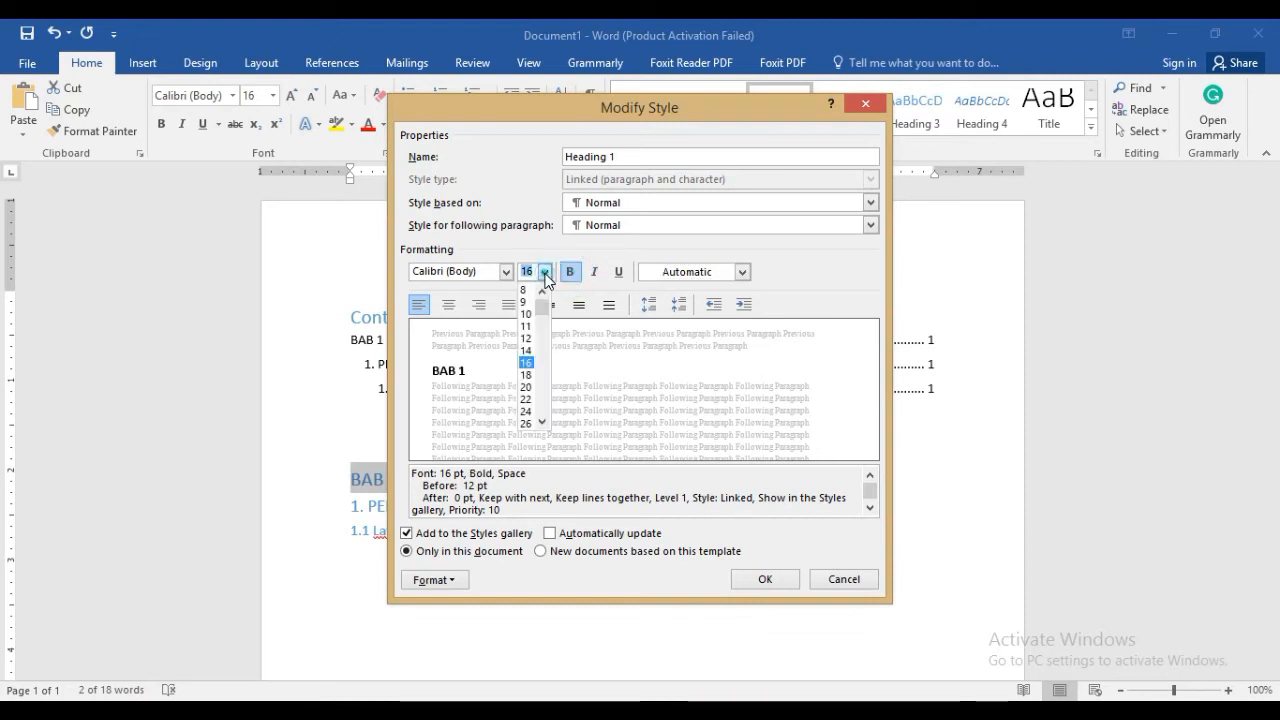
left_click(526, 350)
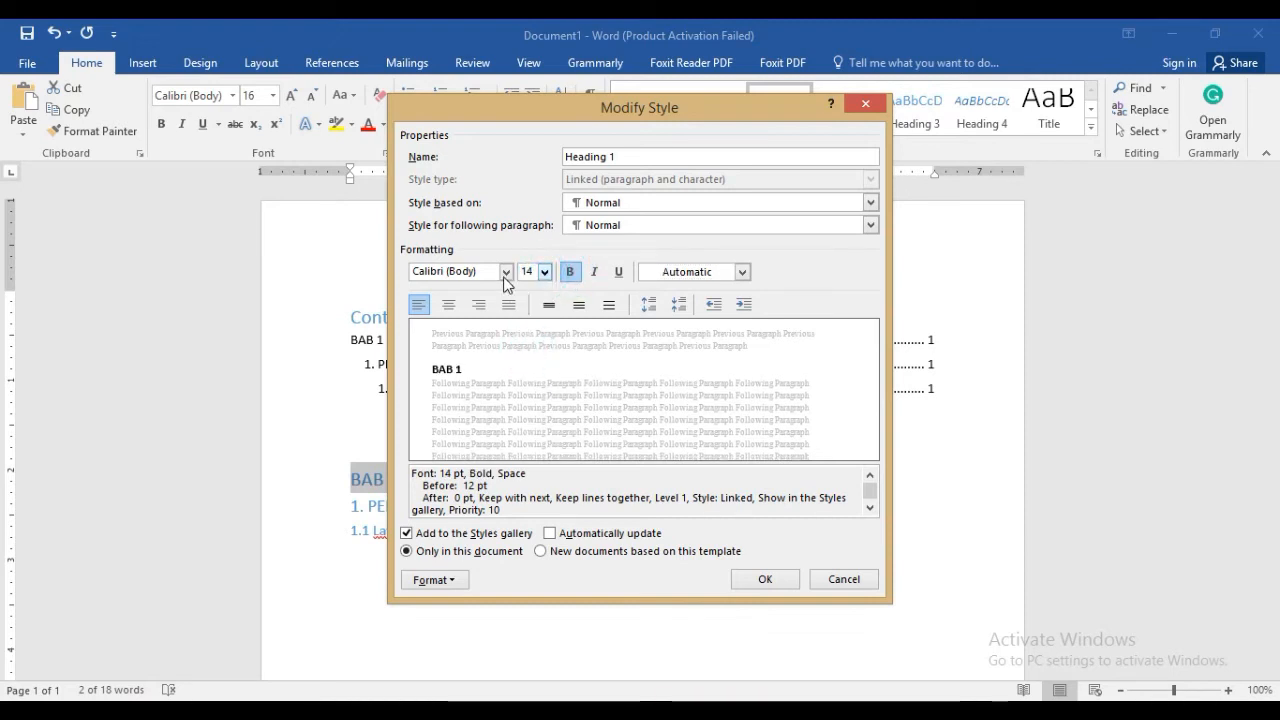
Set the Heading 1 style's font to Times New Roman with centred alignment and apply the style changes
left_click(505, 273)
left_click(498, 338)
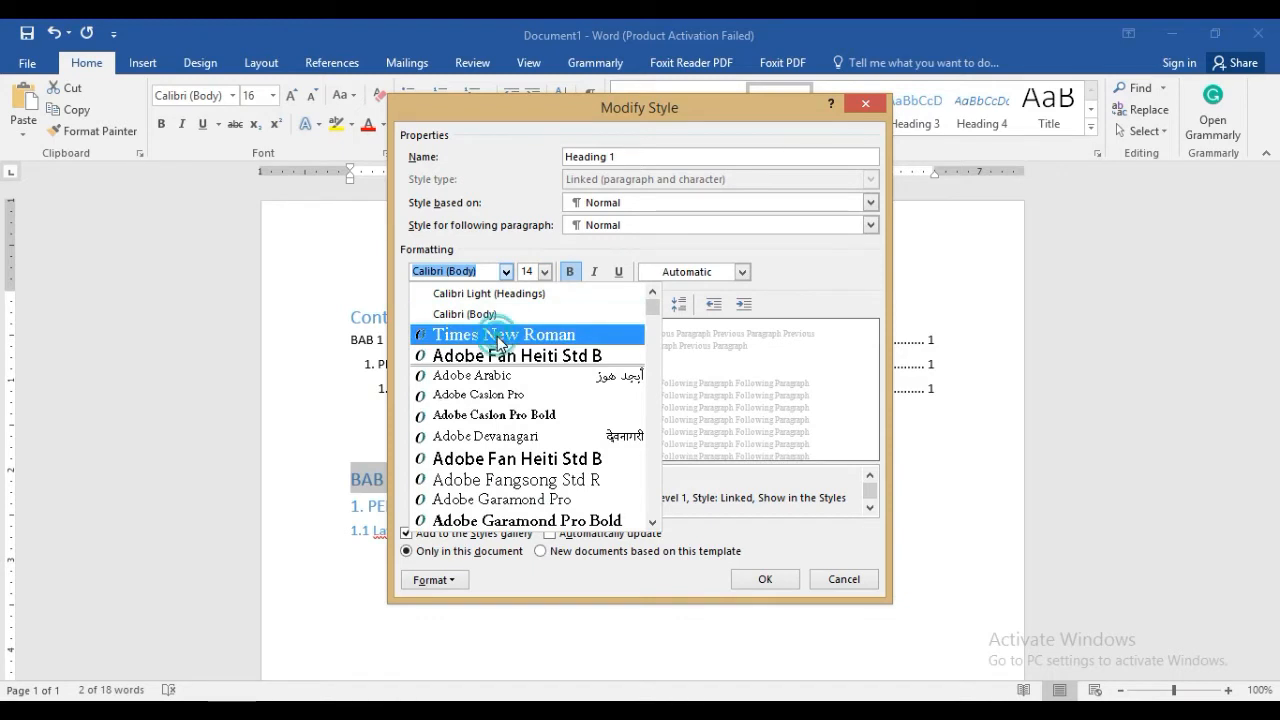
left_click(449, 305)
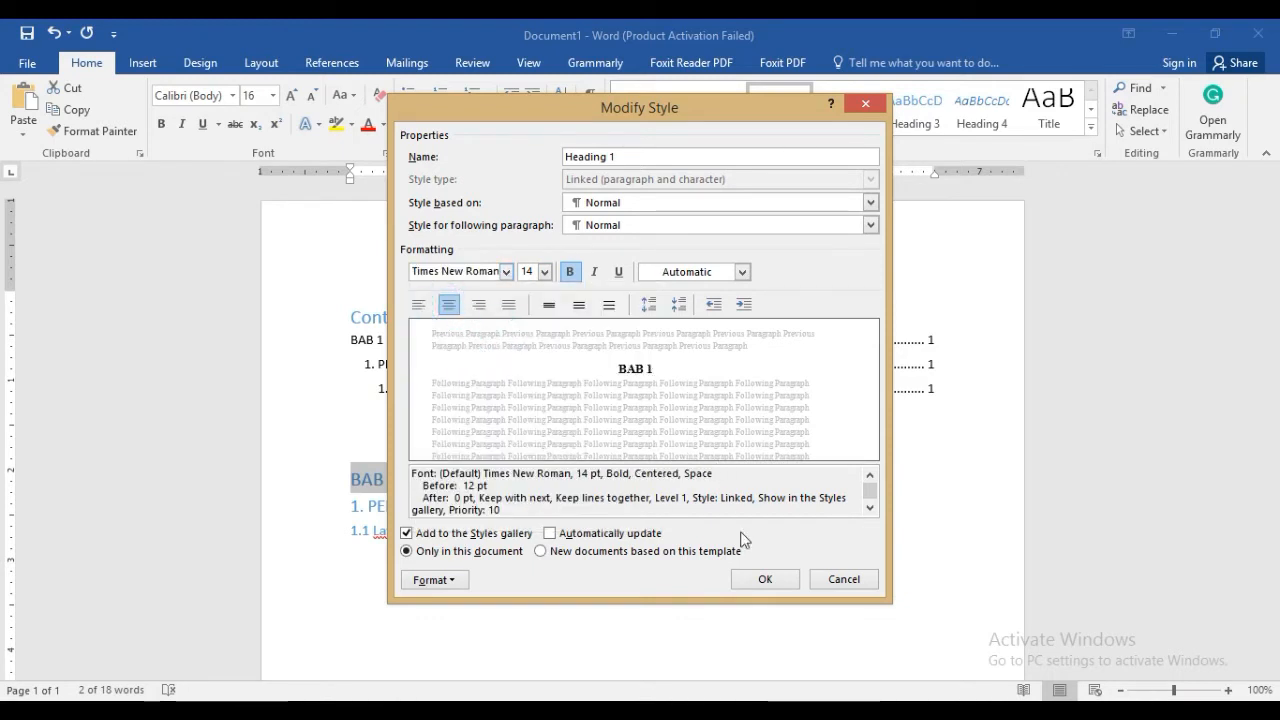
left_click(764, 580)
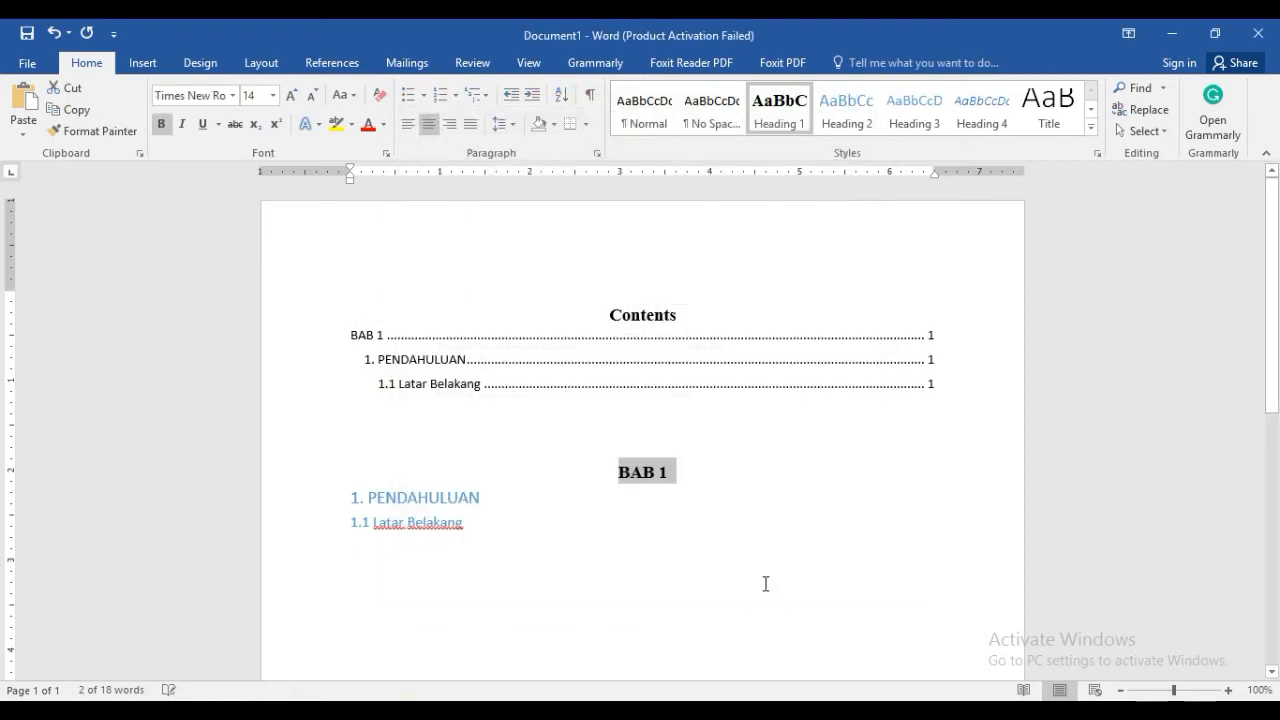
left_click(698, 523)
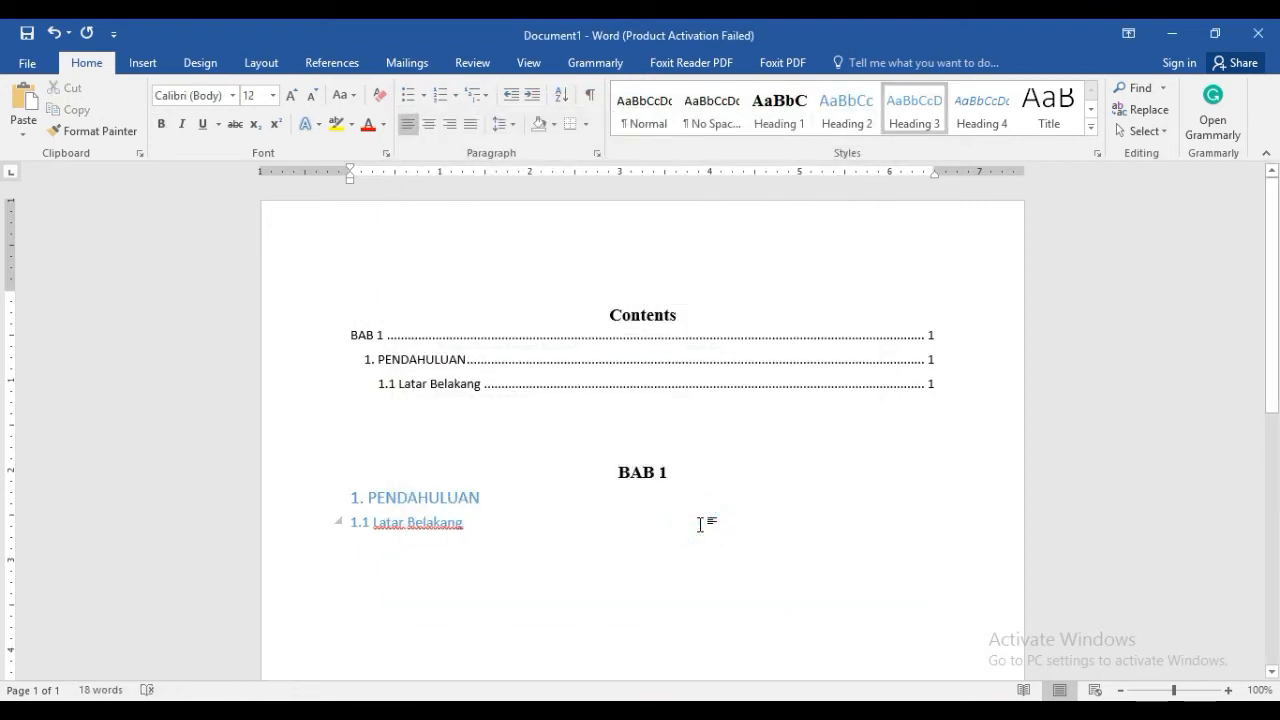
Modify the Heading 2 style used by "1. PENDAHULUAN" to automatic font colour, Times New Roman and size 12
left_click_drag(497, 497, 351, 498)
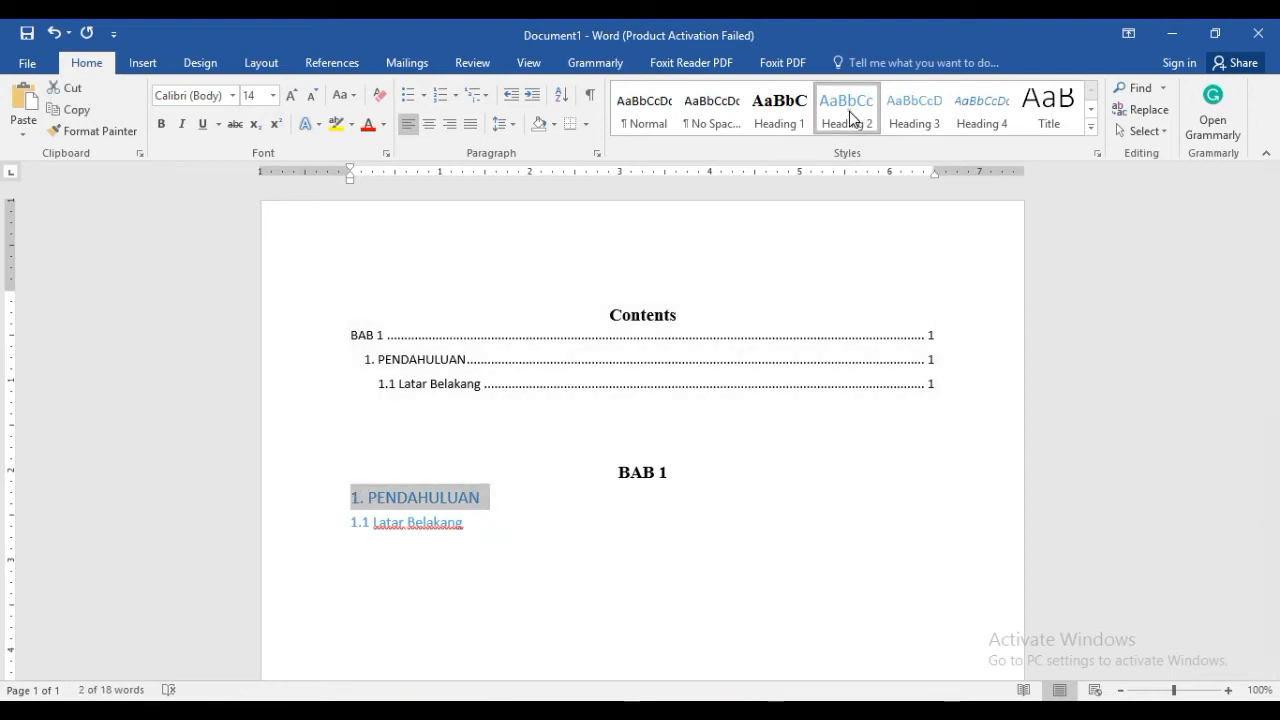
right_click(849, 111)
left_click(872, 143)
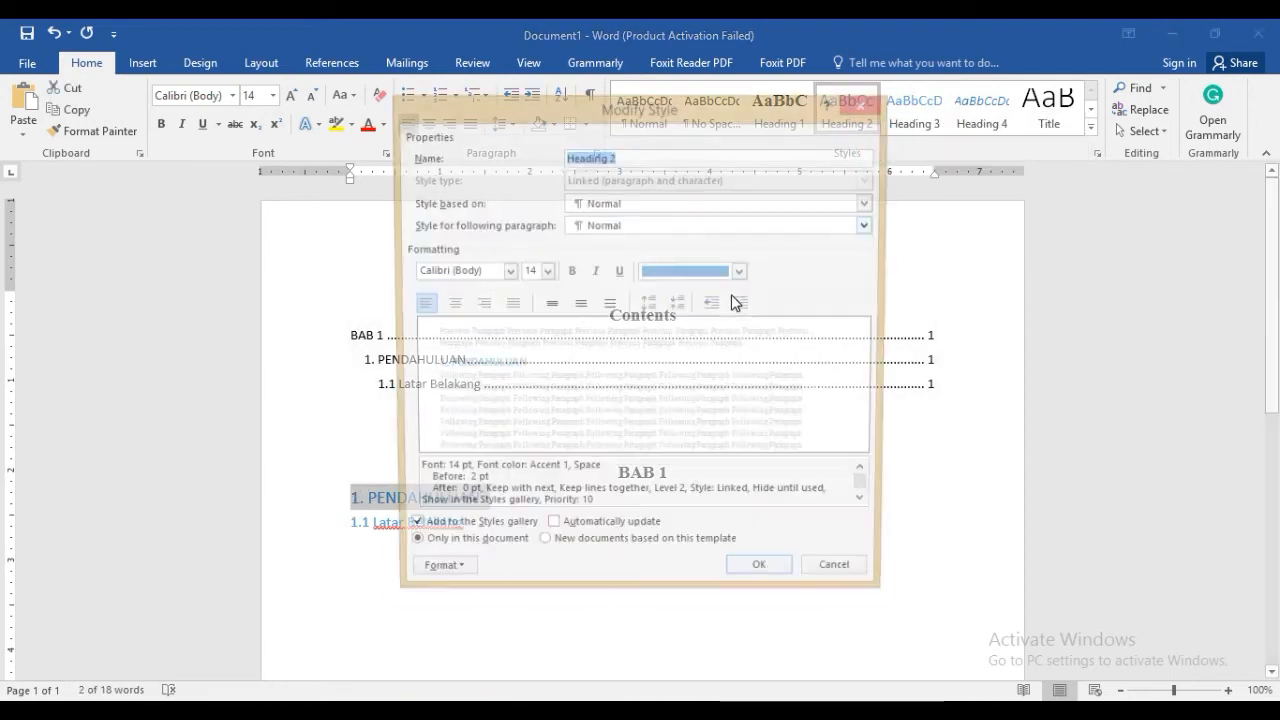
left_click(703, 271)
left_click(692, 293)
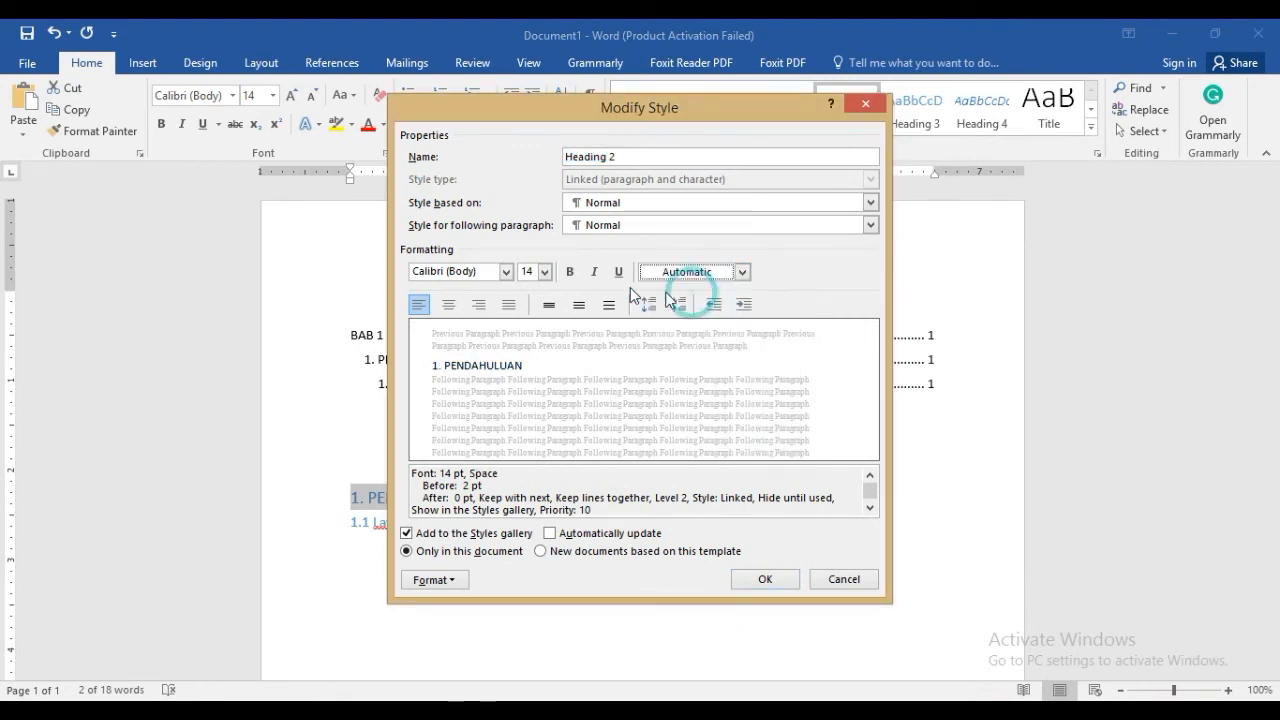
left_click(507, 272)
left_click(500, 336)
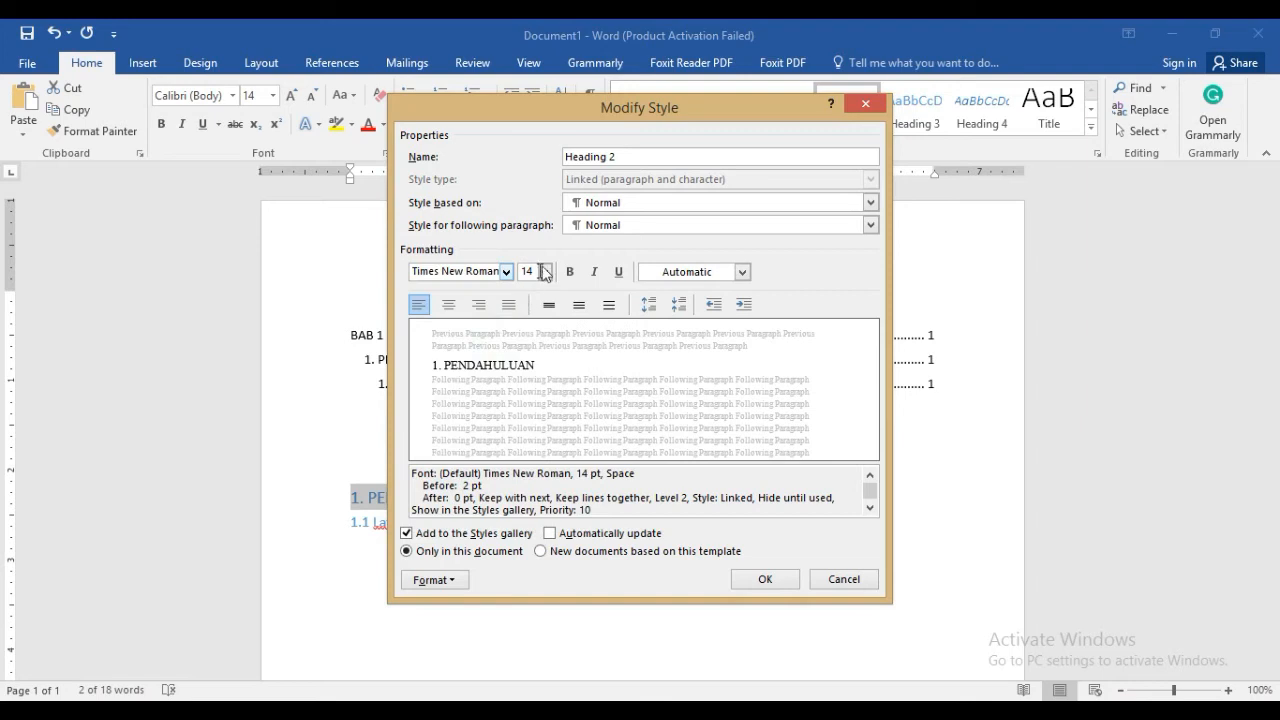
left_click(544, 272)
left_click(524, 345)
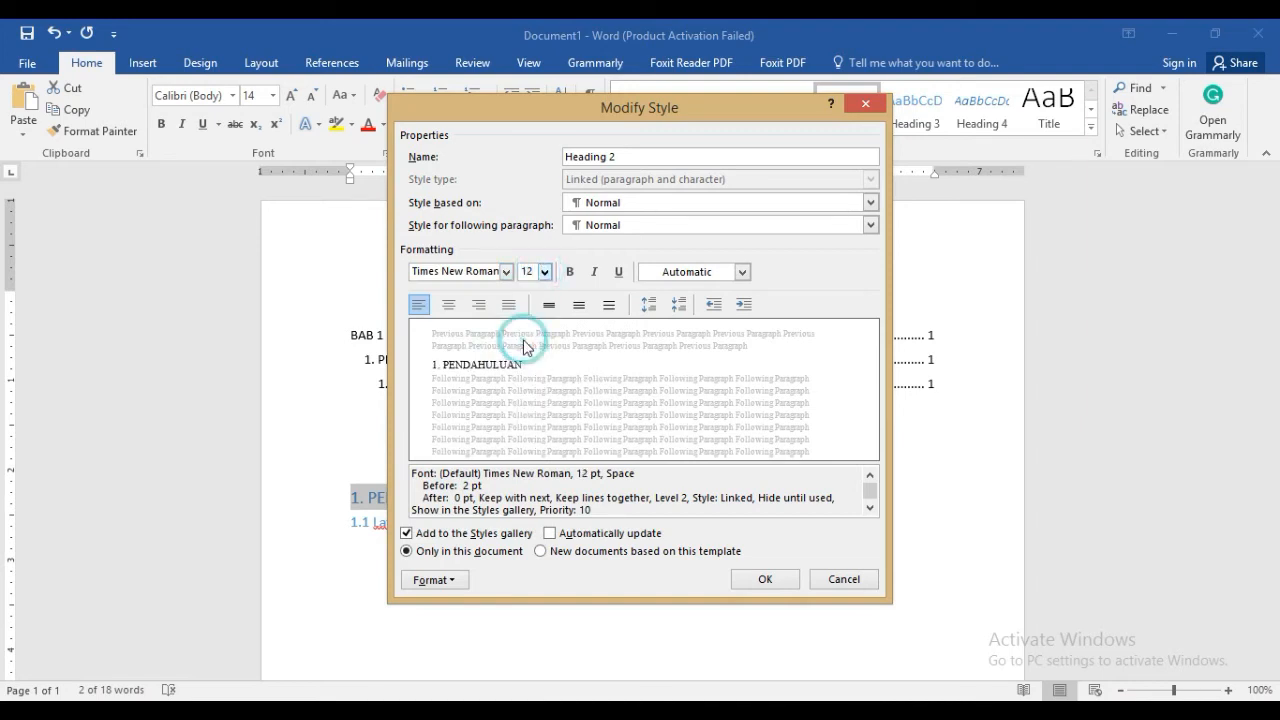
left_click(785, 585)
Modify the Heading 3 style used by "1.1 Latar Belakang" to automatic font colour and Times New Roman
left_click(507, 520)
left_click_drag(507, 520, 351, 516)
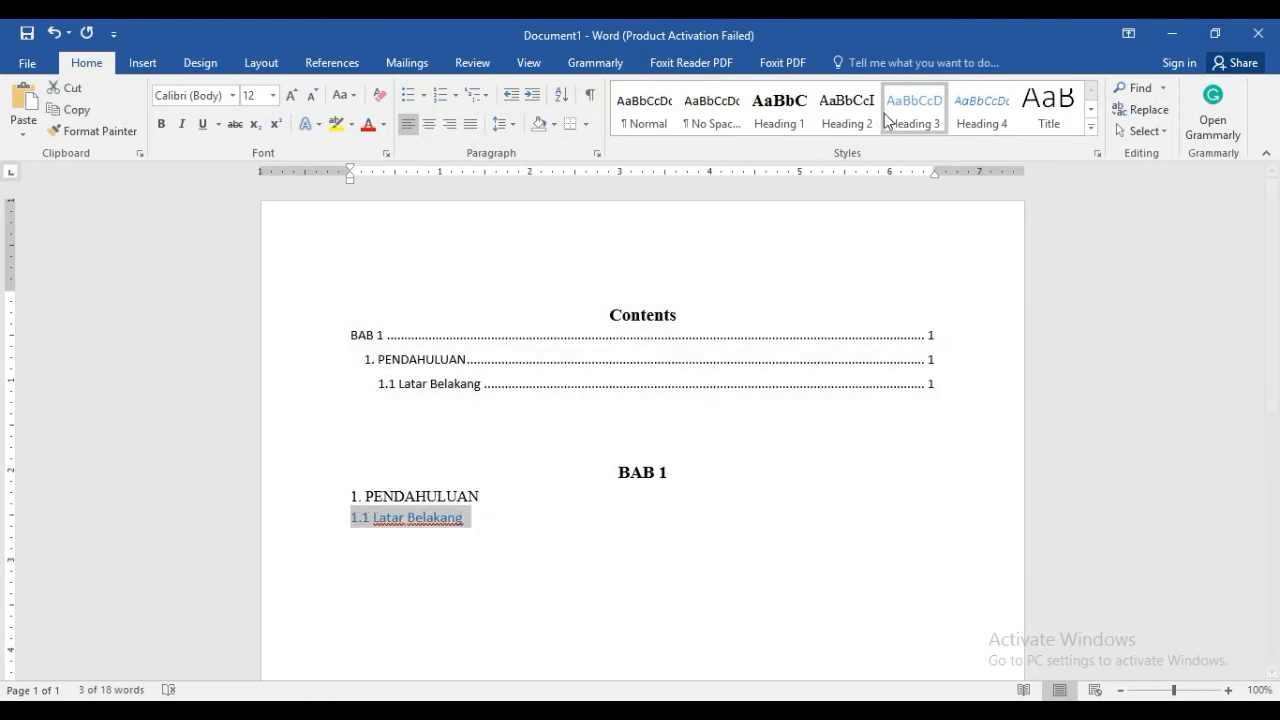
right_click(898, 106)
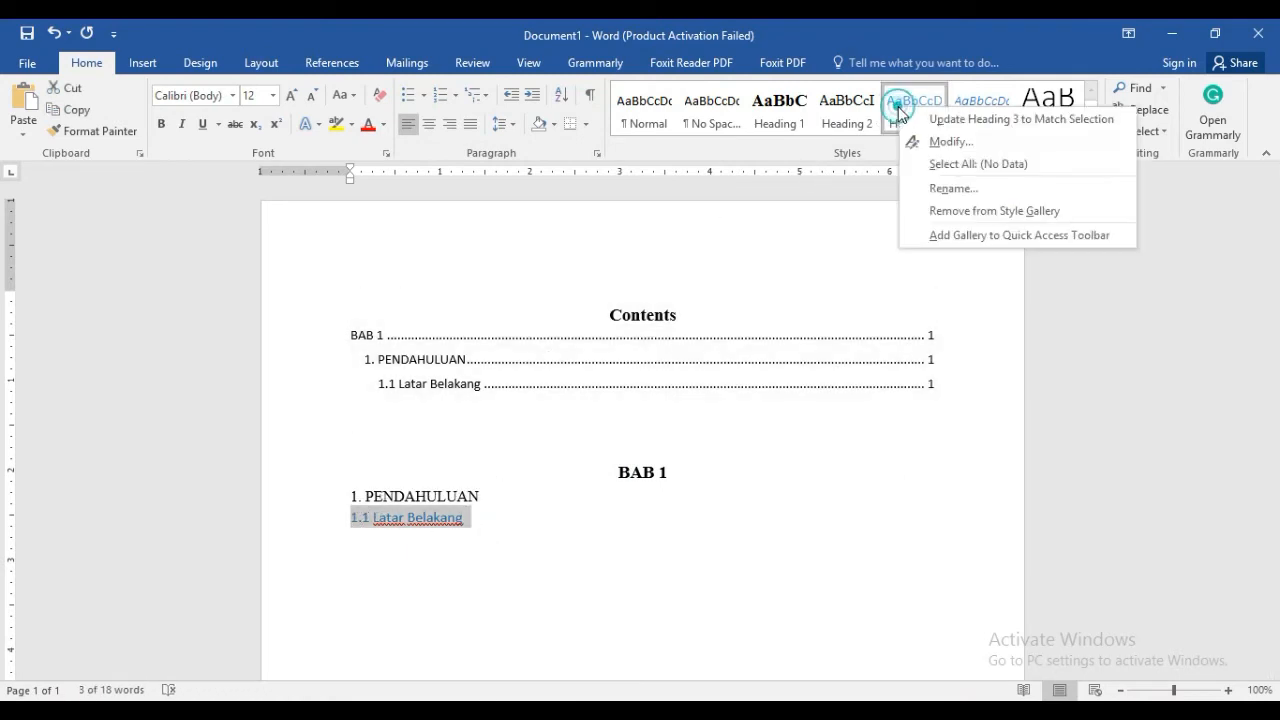
left_click(935, 140)
left_click(713, 271)
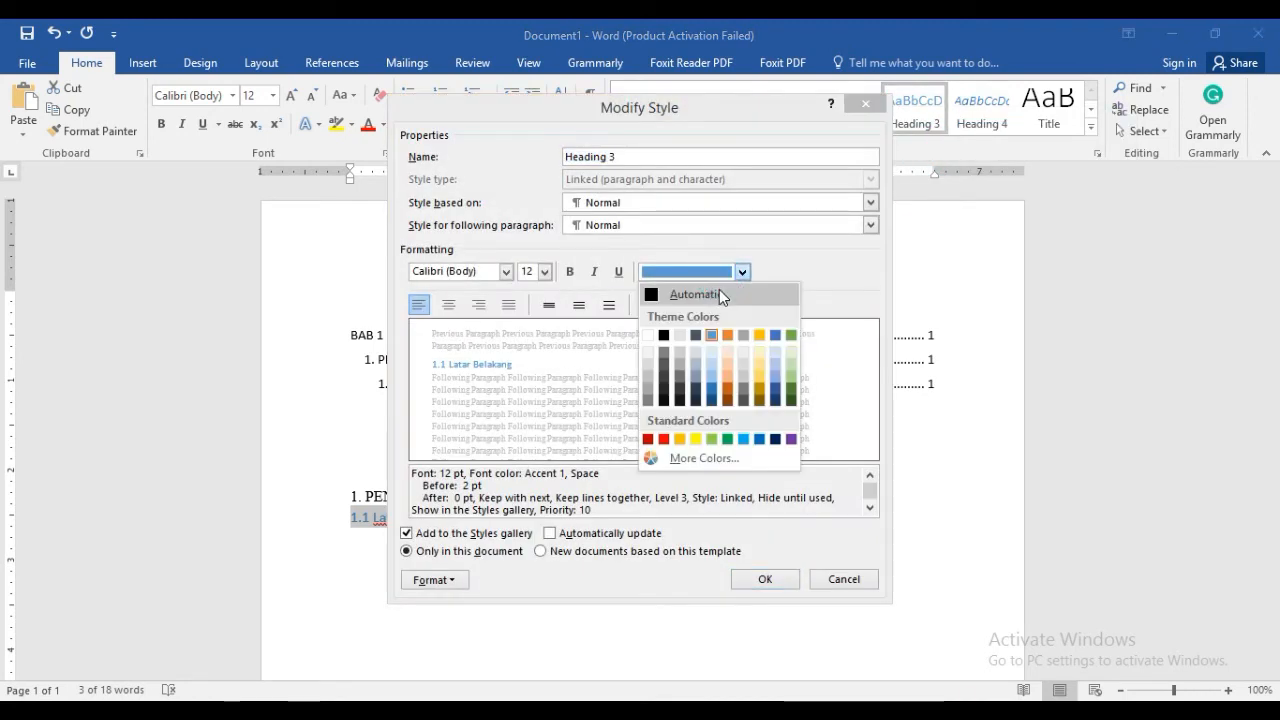
left_click(719, 292)
left_click(506, 271)
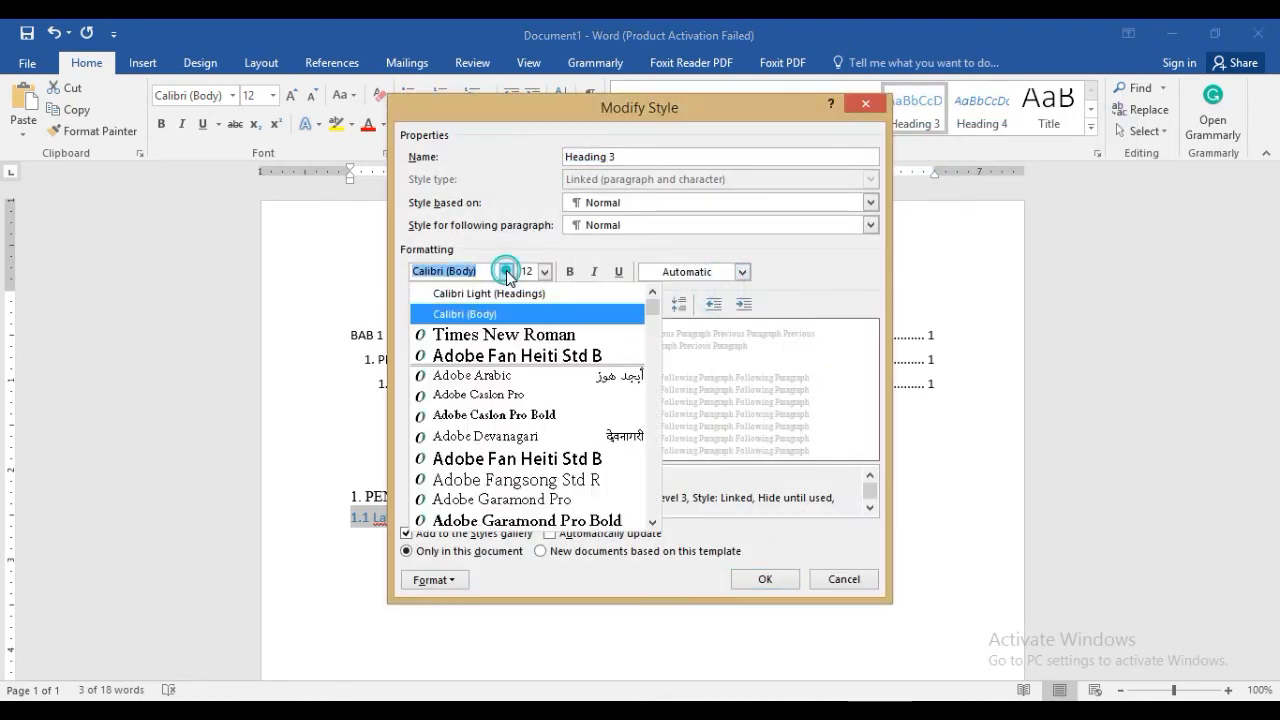
left_click(510, 338)
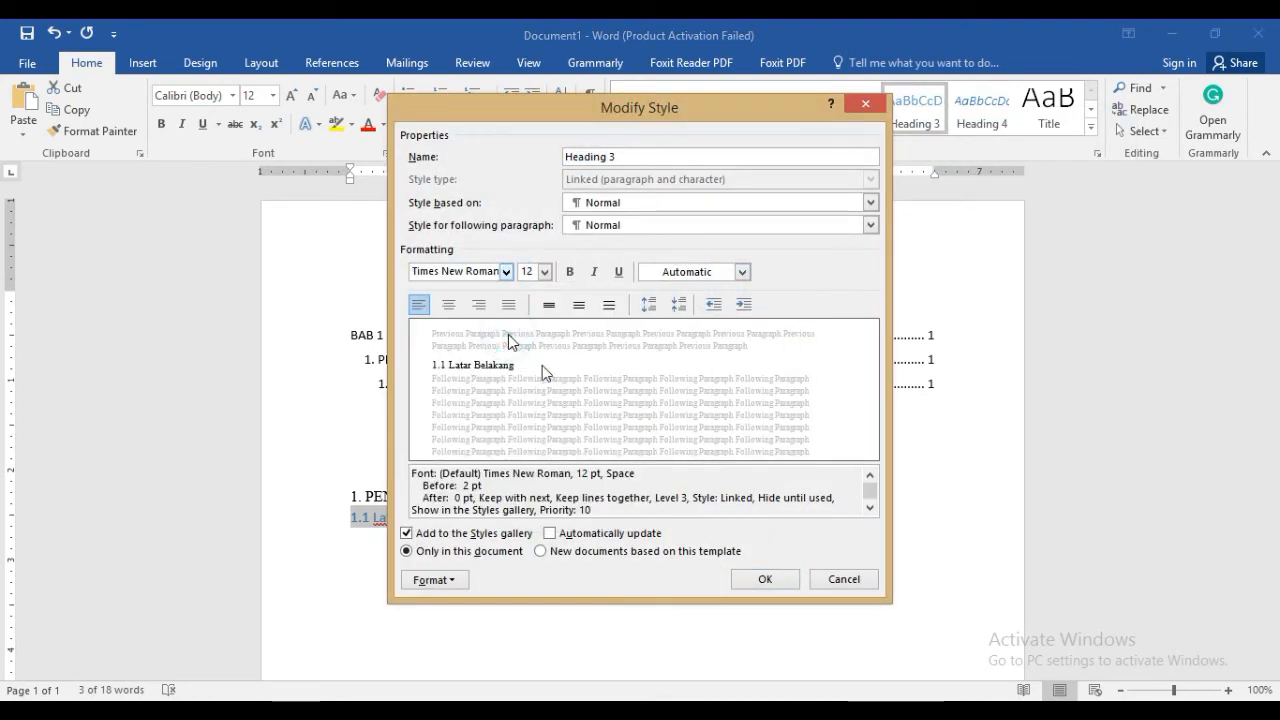
left_click(764, 580)
left_click(606, 532)
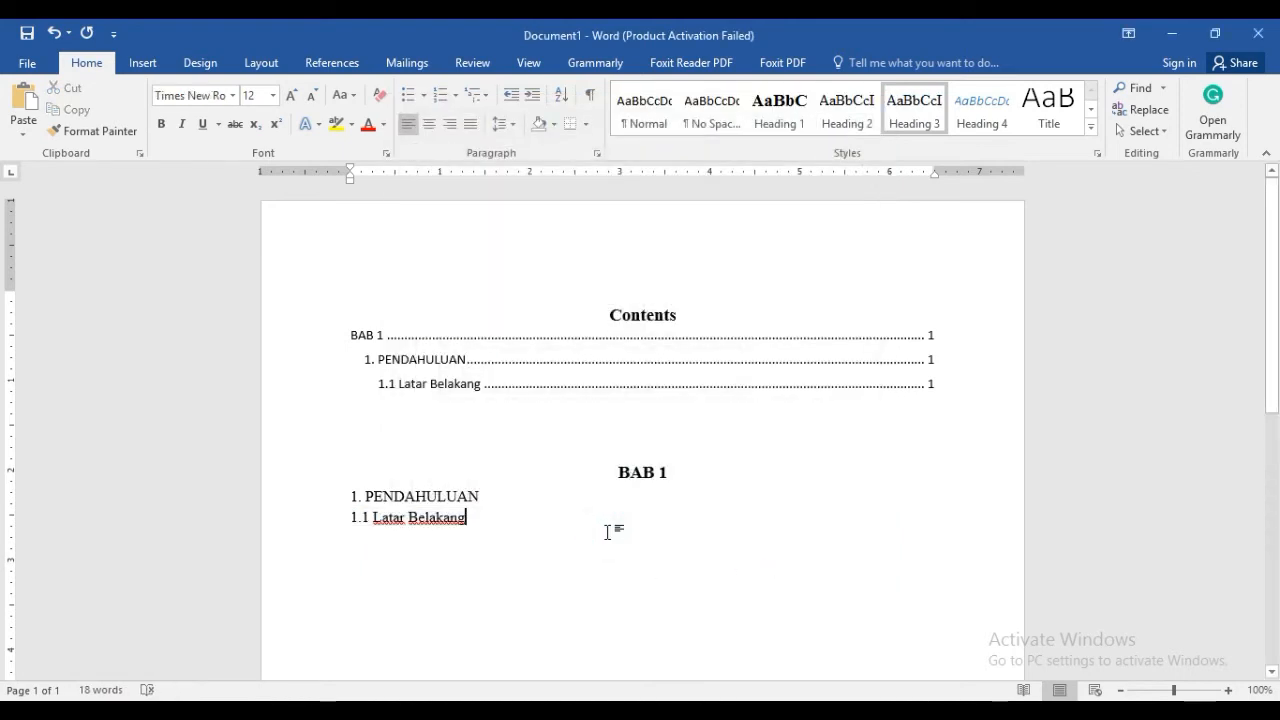
Update the entire table of contents after the heading style changes
left_click(494, 340)
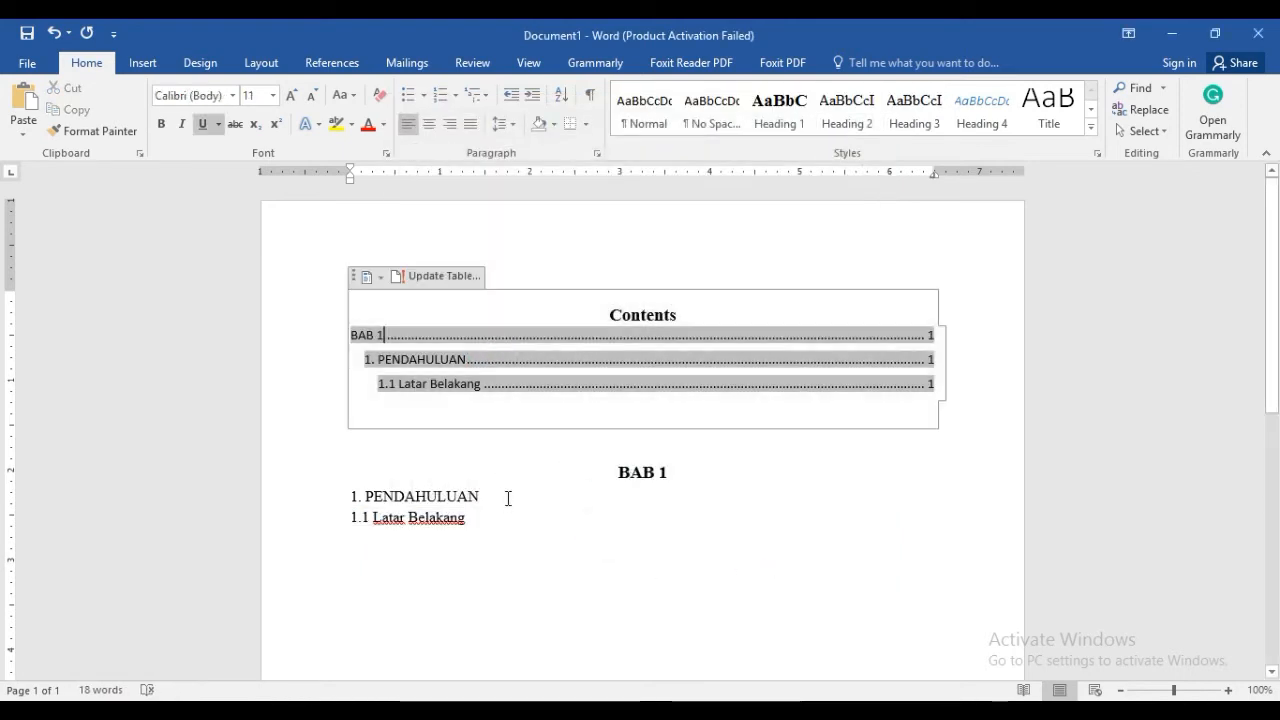
left_click(410, 276)
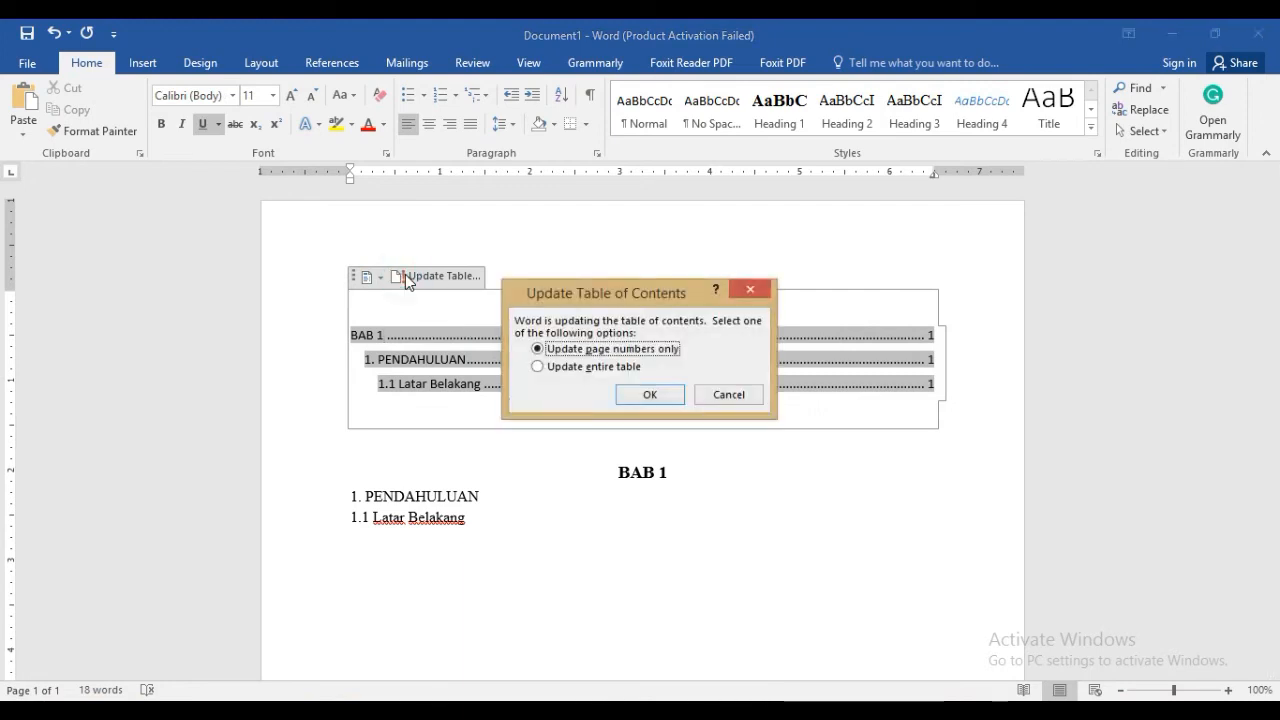
left_click(539, 367)
left_click(649, 395)
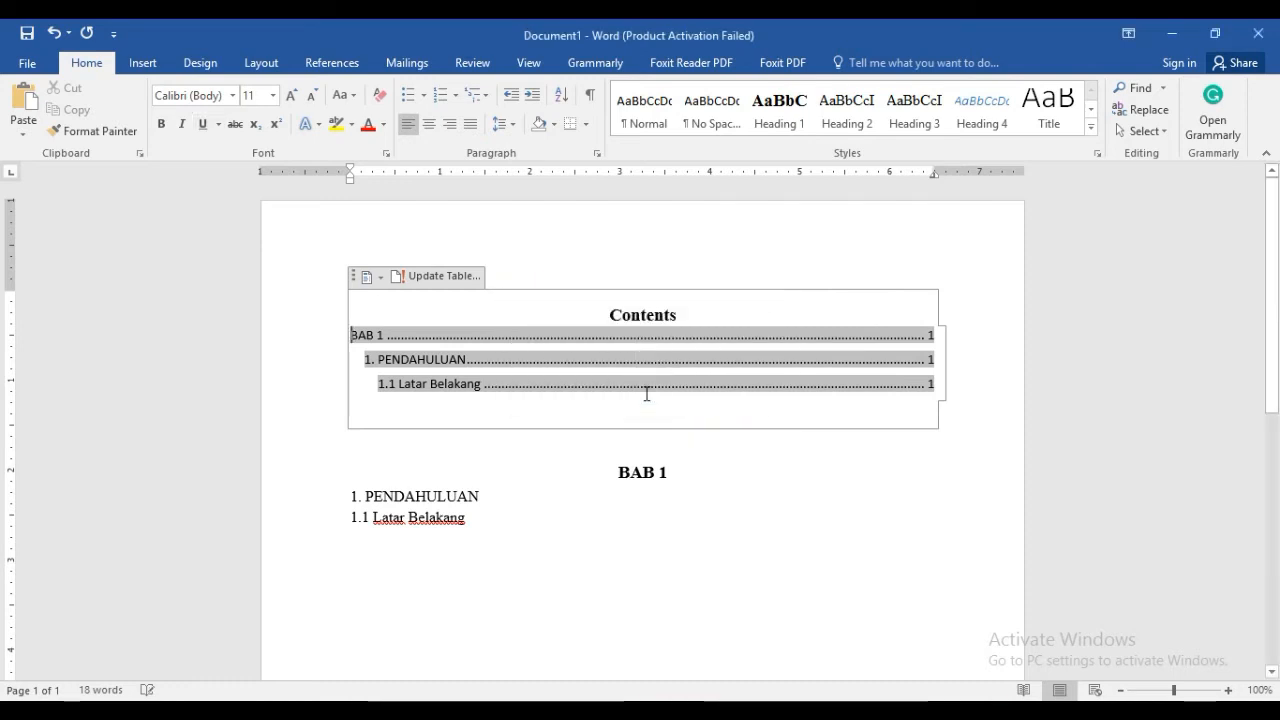
Add the lines "BAB 2", "2. LANDASAN TEORI" and "2.1 Kajian Pustaka" below "1.1 Latar Belakang"
left_click(531, 524)
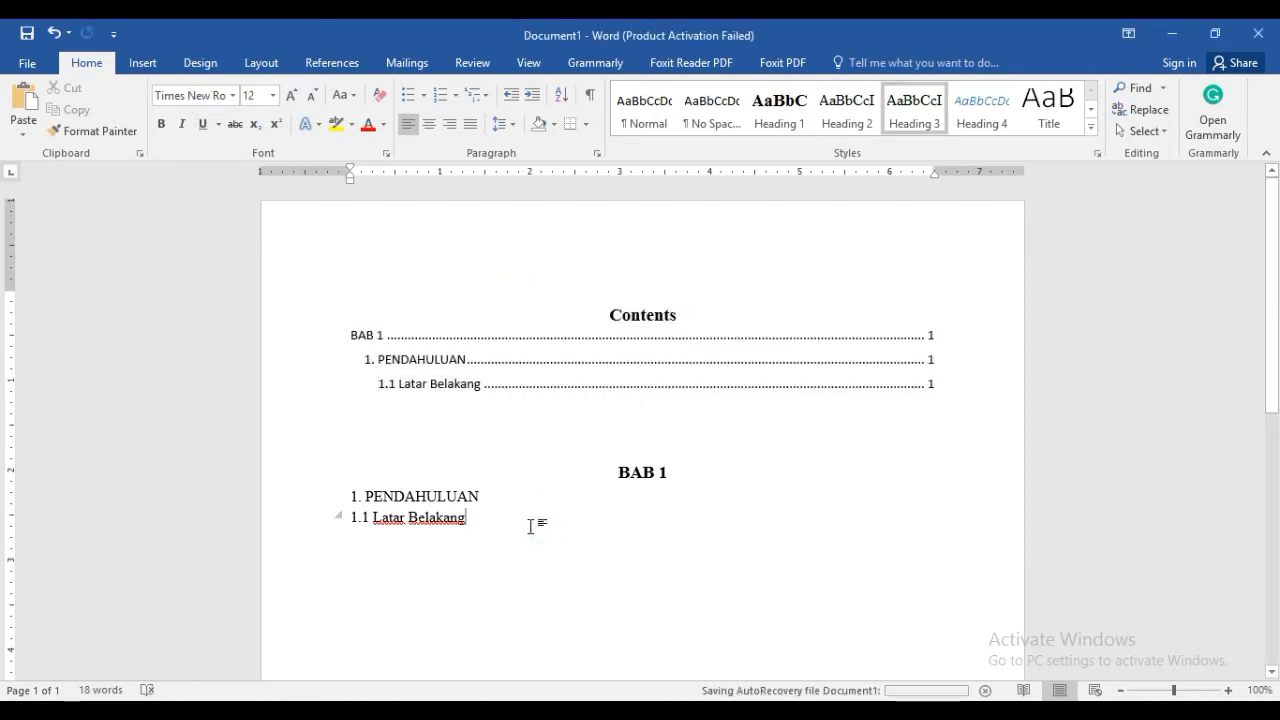
key("Return")
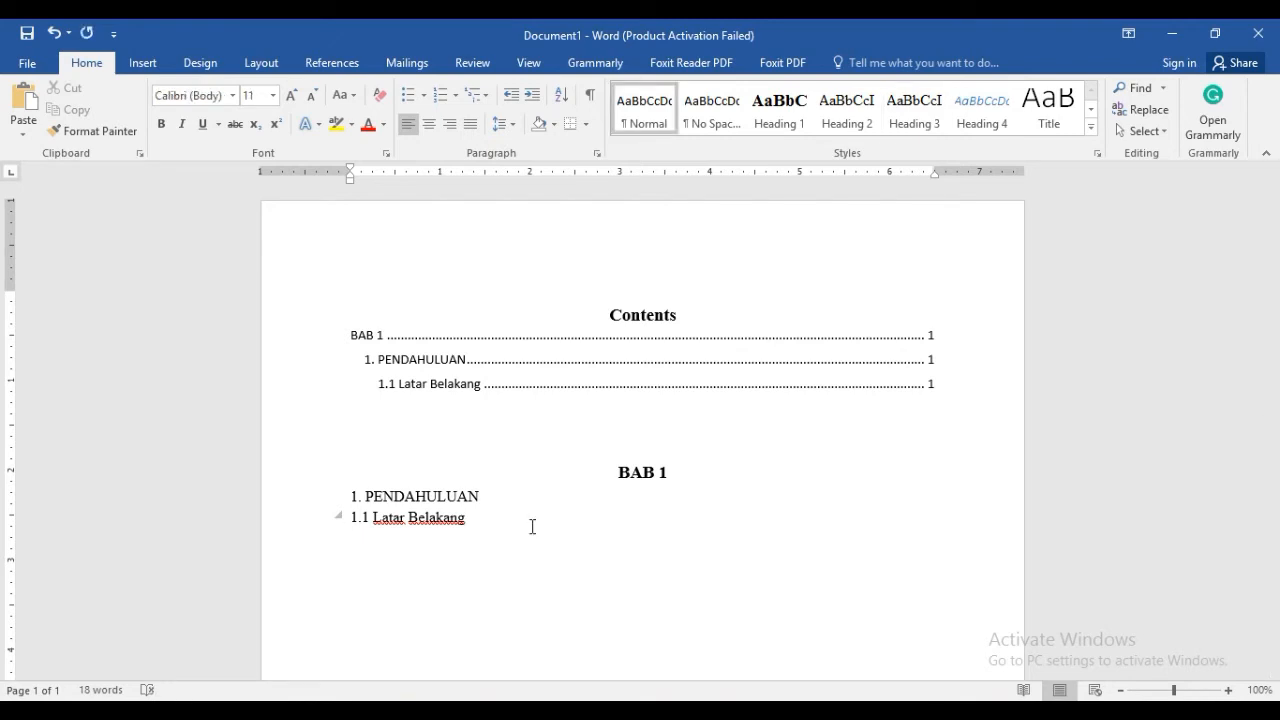
type("BAB")
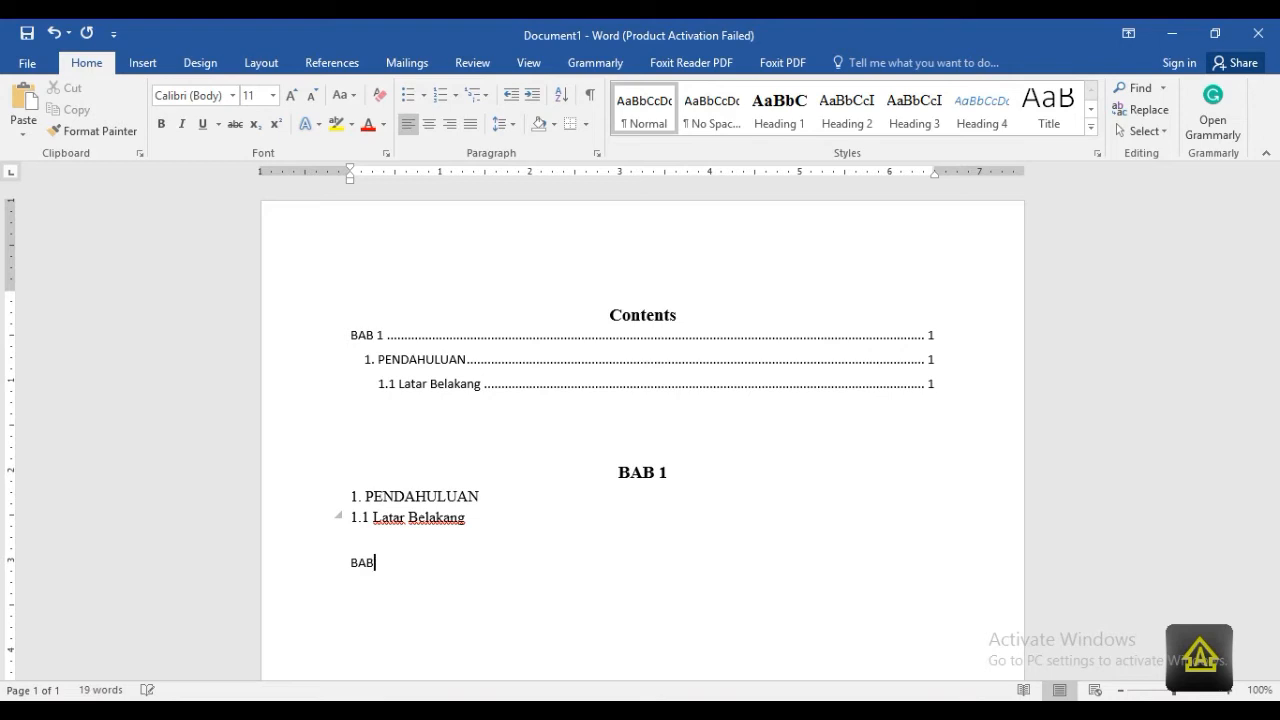
type(" 2 2.")
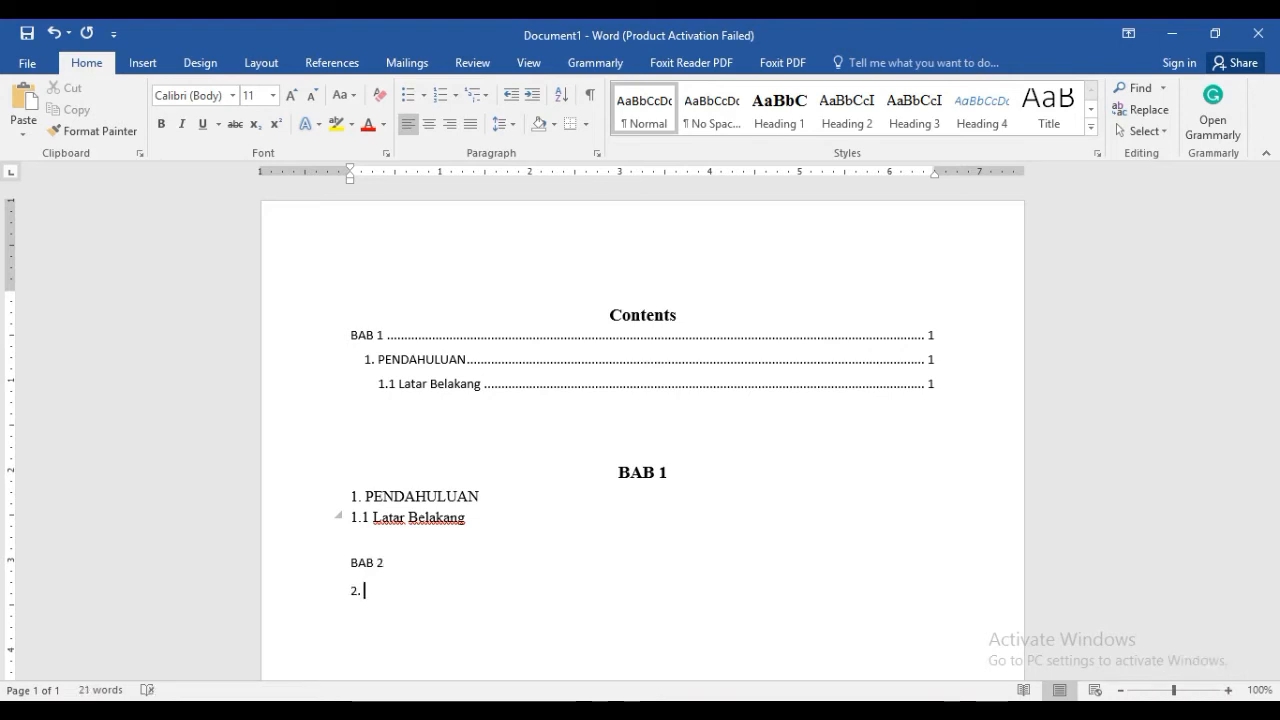
type(" LANDASAN")
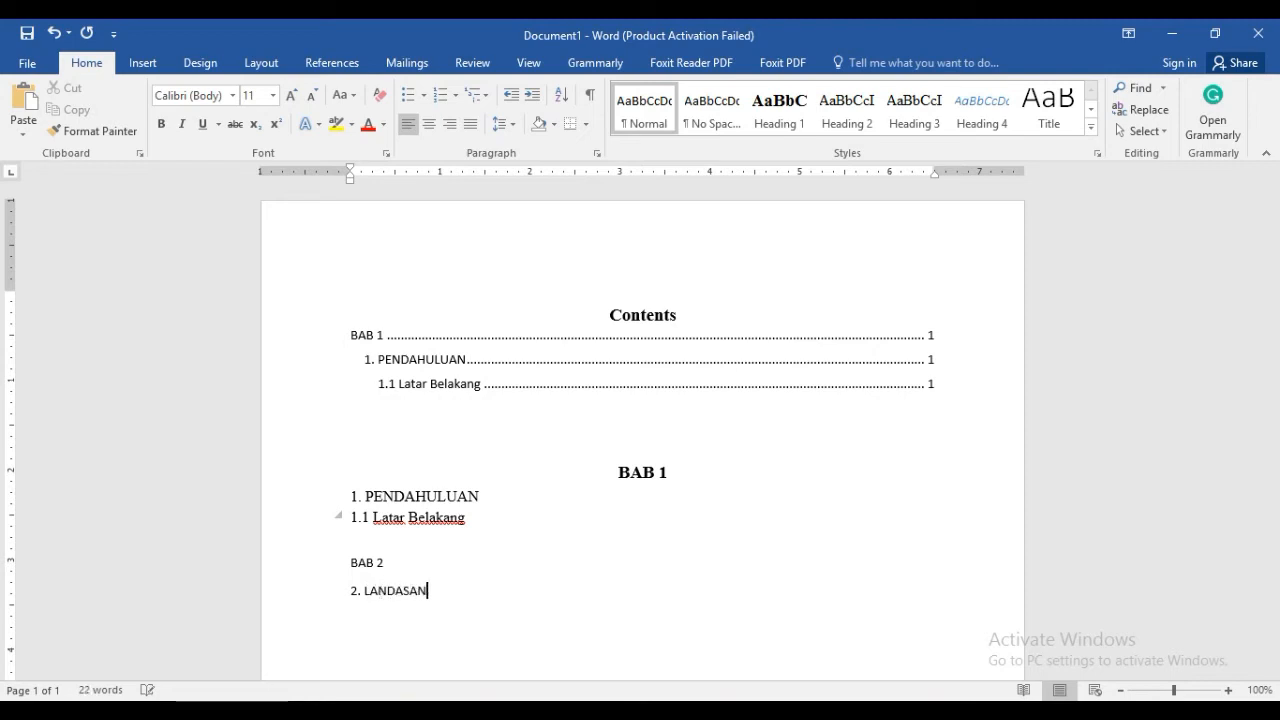
type(" TEORI")
key("Return")
type("2.1 Kajian Pustaka")
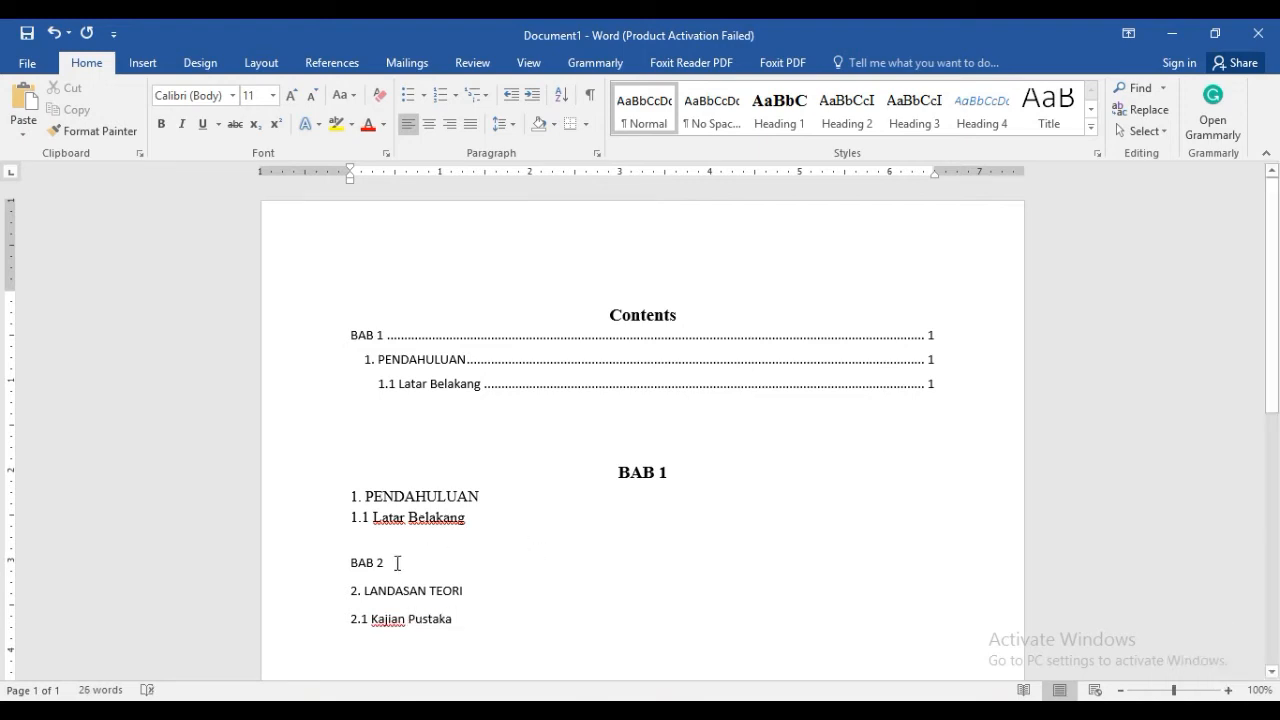
Apply Heading 1 to "BAB 2", Heading 2 to "2. LANDASAN TEORI" and Heading 3 to "2.1 Kajian Pustaka"
left_click_drag(397, 563, 353, 565)
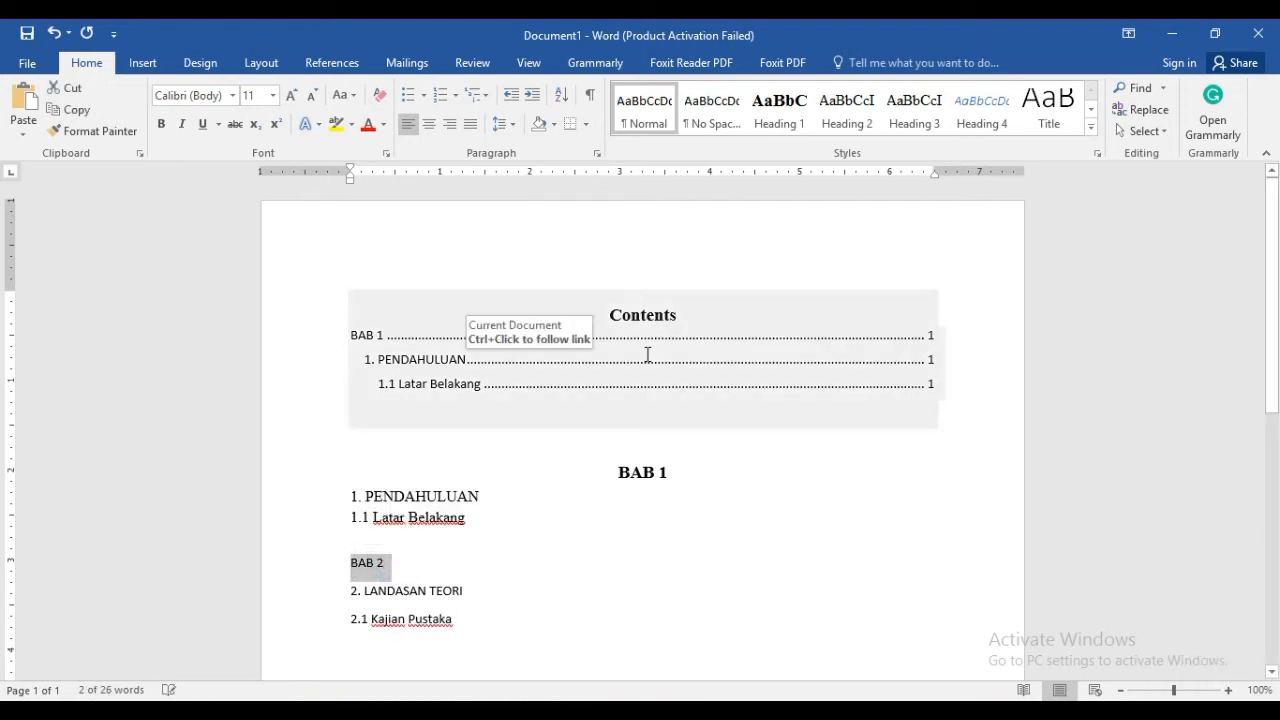
left_click(781, 118)
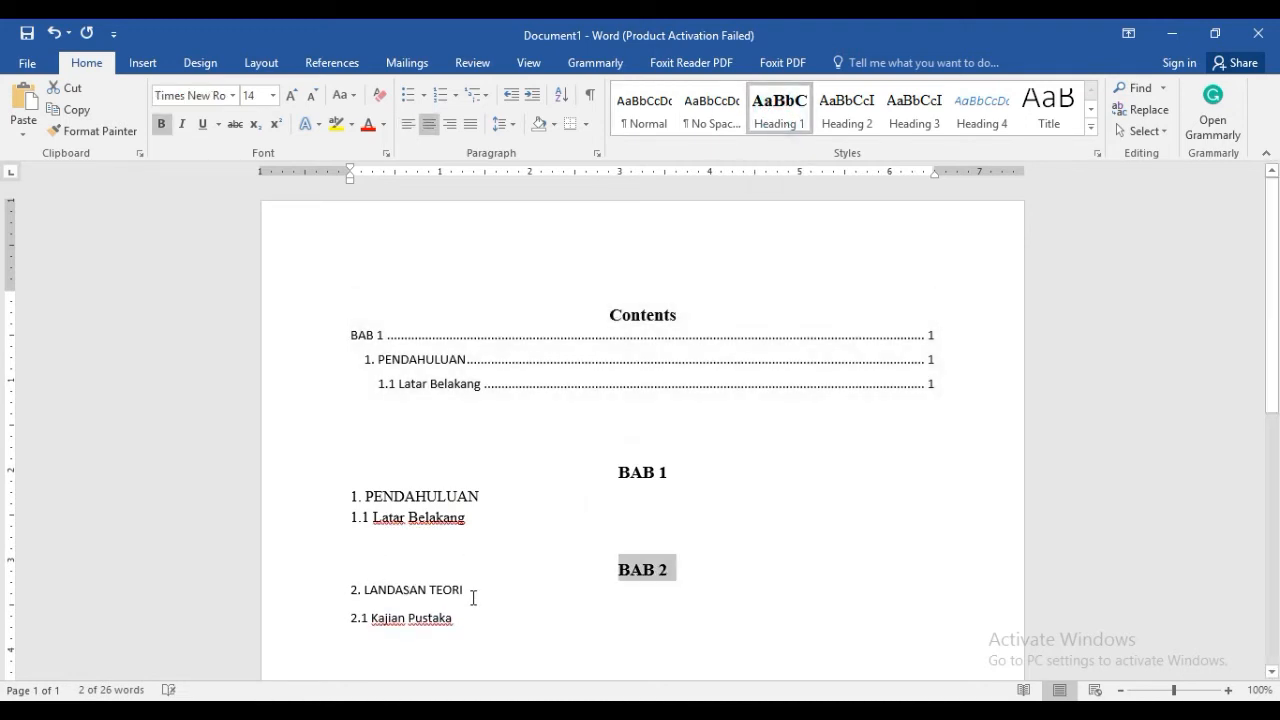
left_click_drag(472, 593, 352, 591)
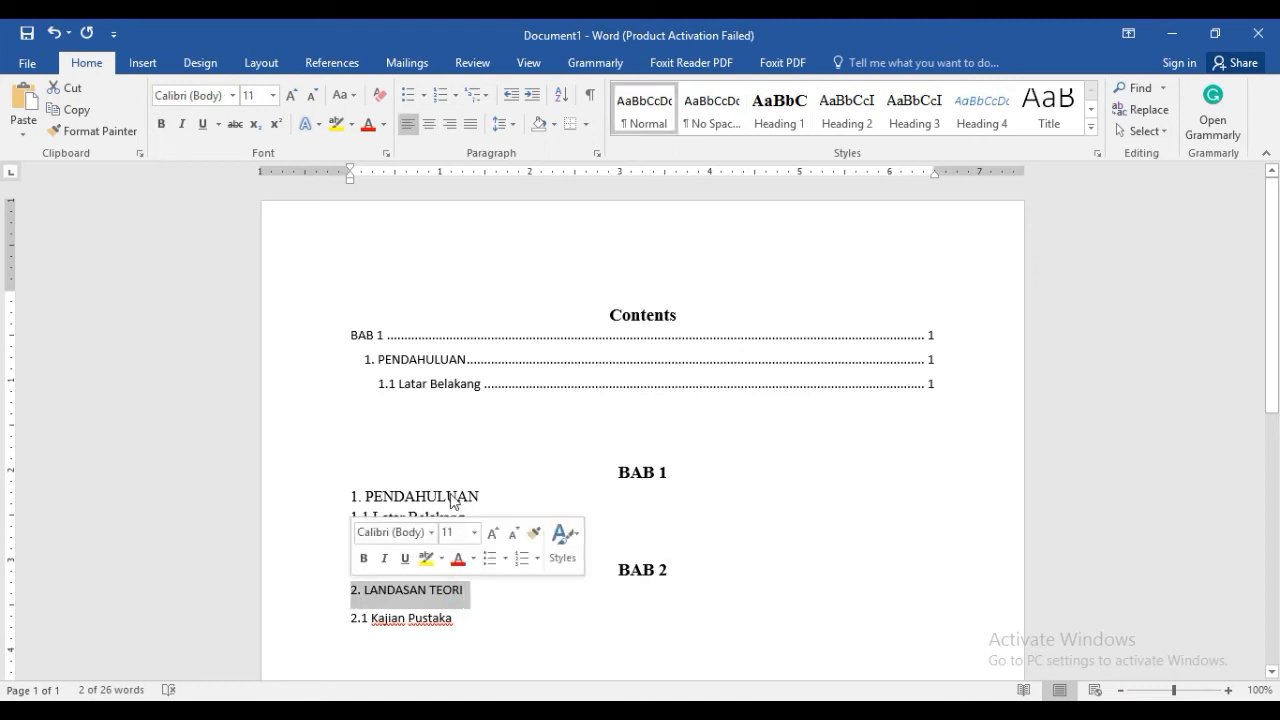
left_click(849, 123)
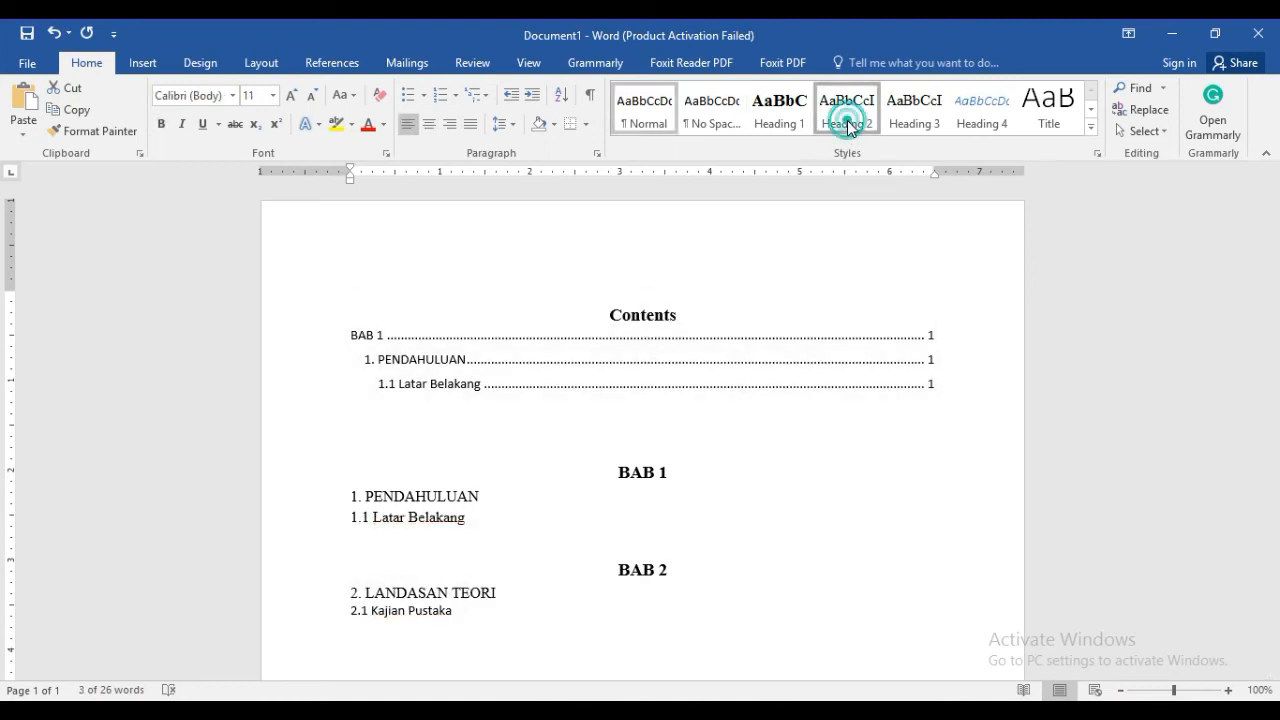
left_click(460, 614)
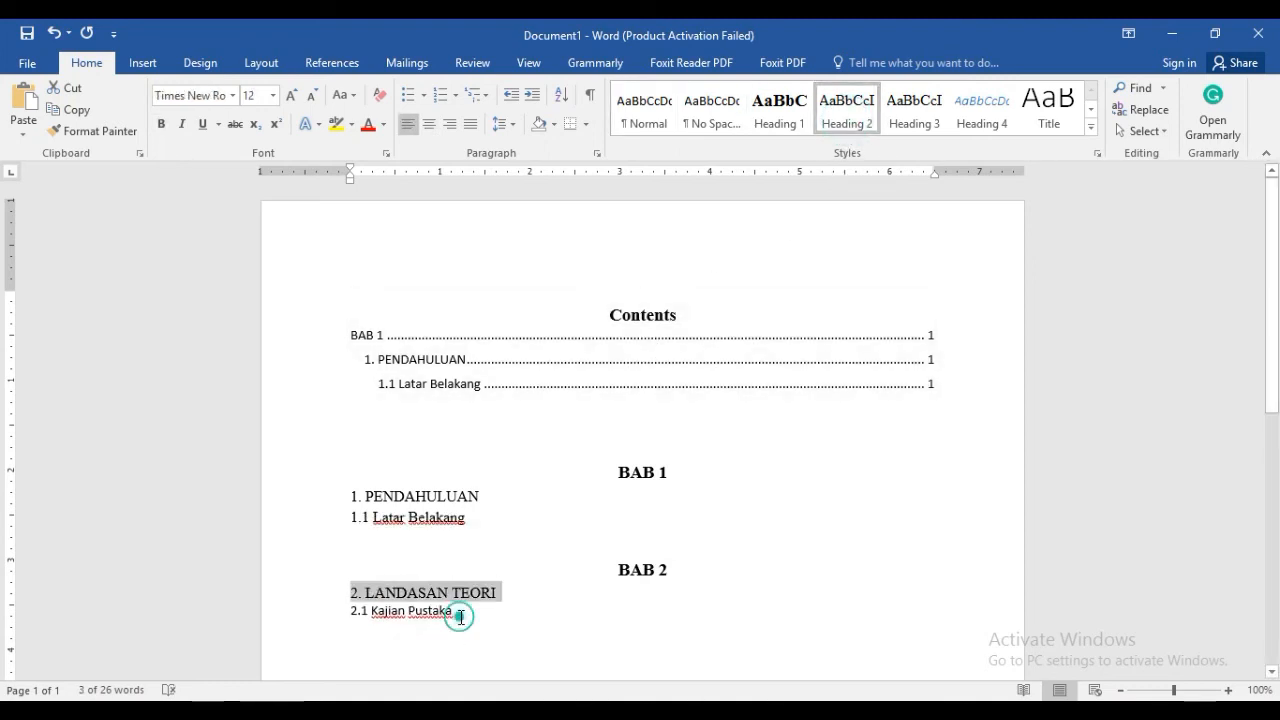
left_click_drag(466, 614, 345, 607)
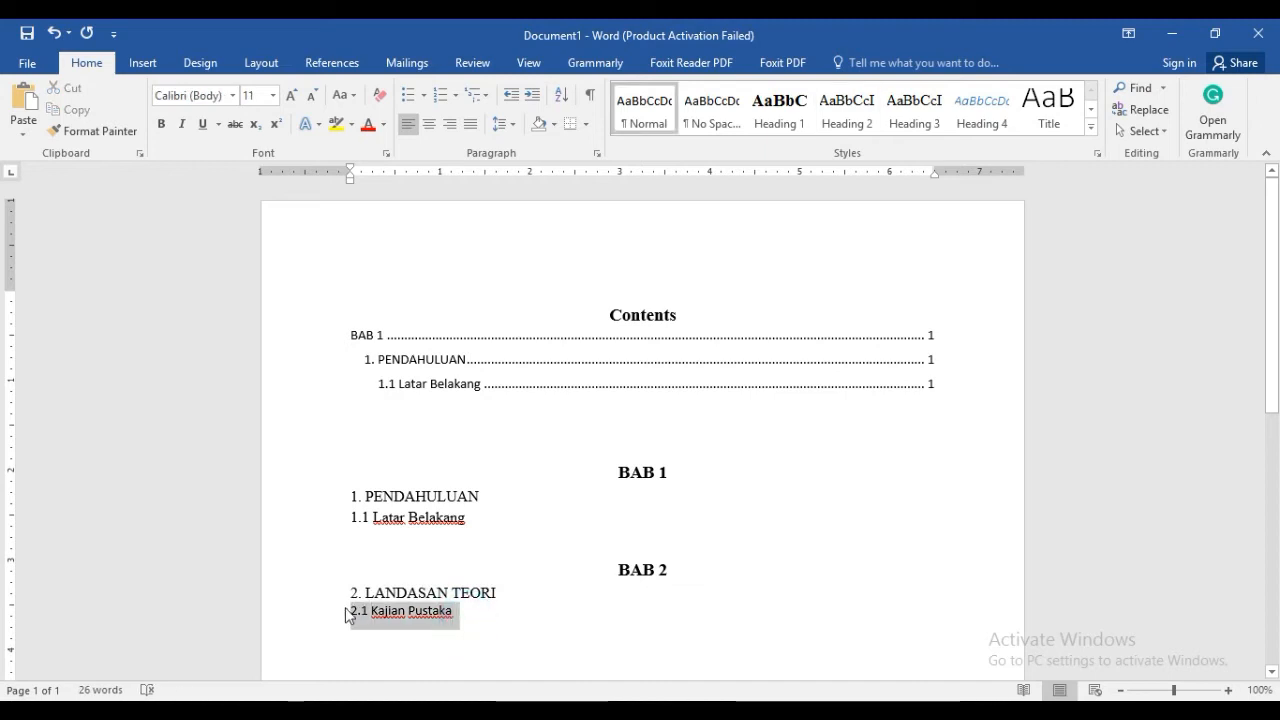
left_click(911, 109)
left_click(500, 526)
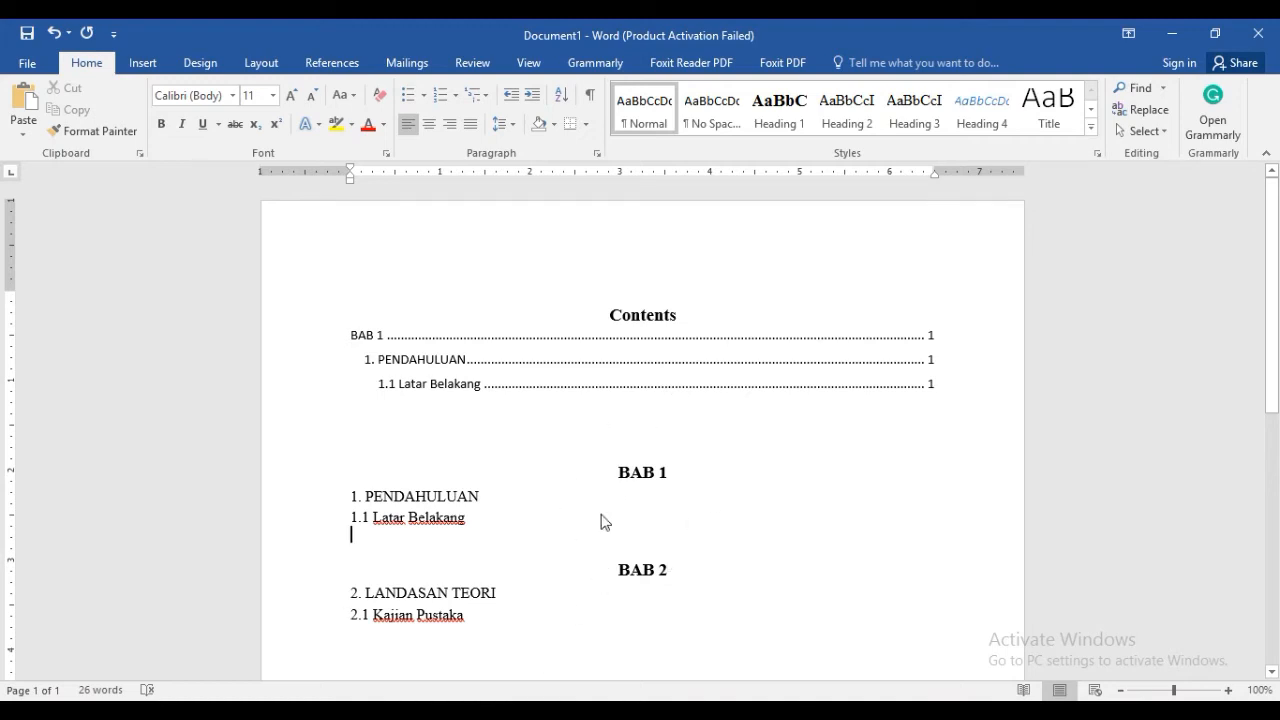
Update the entire table of contents to include the BAB 2 headings
left_click(506, 357)
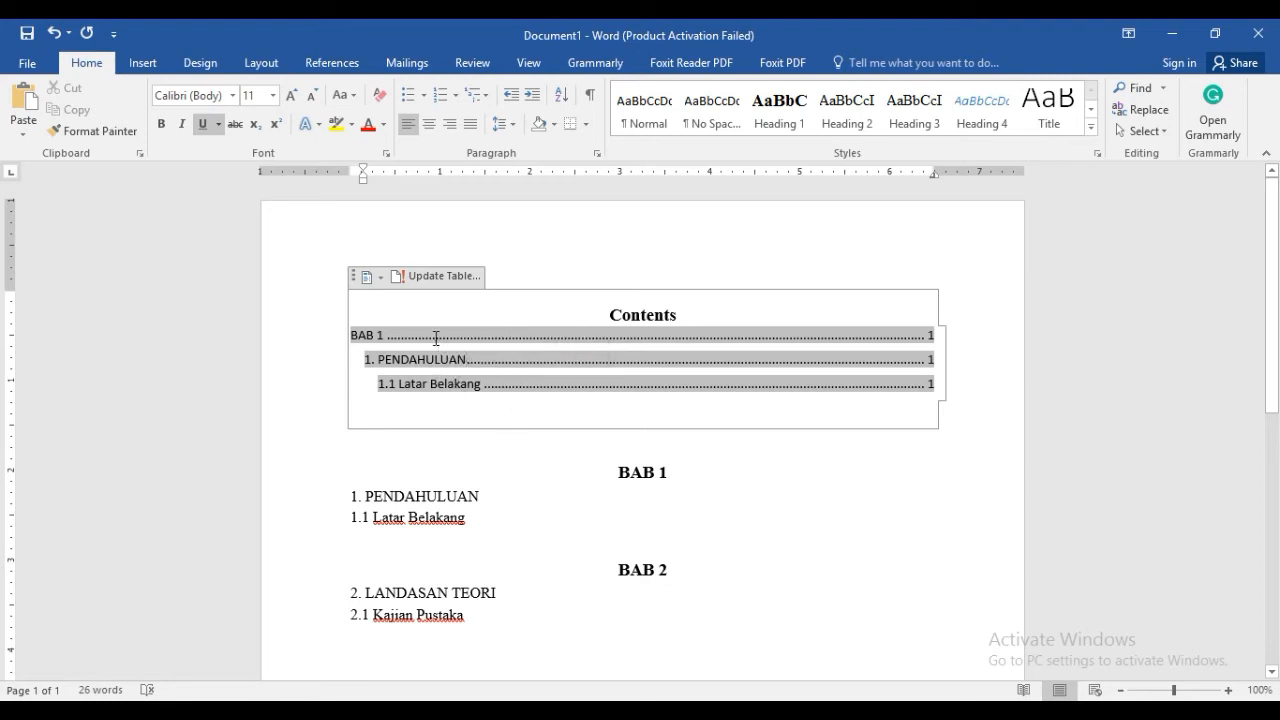
left_click(399, 283)
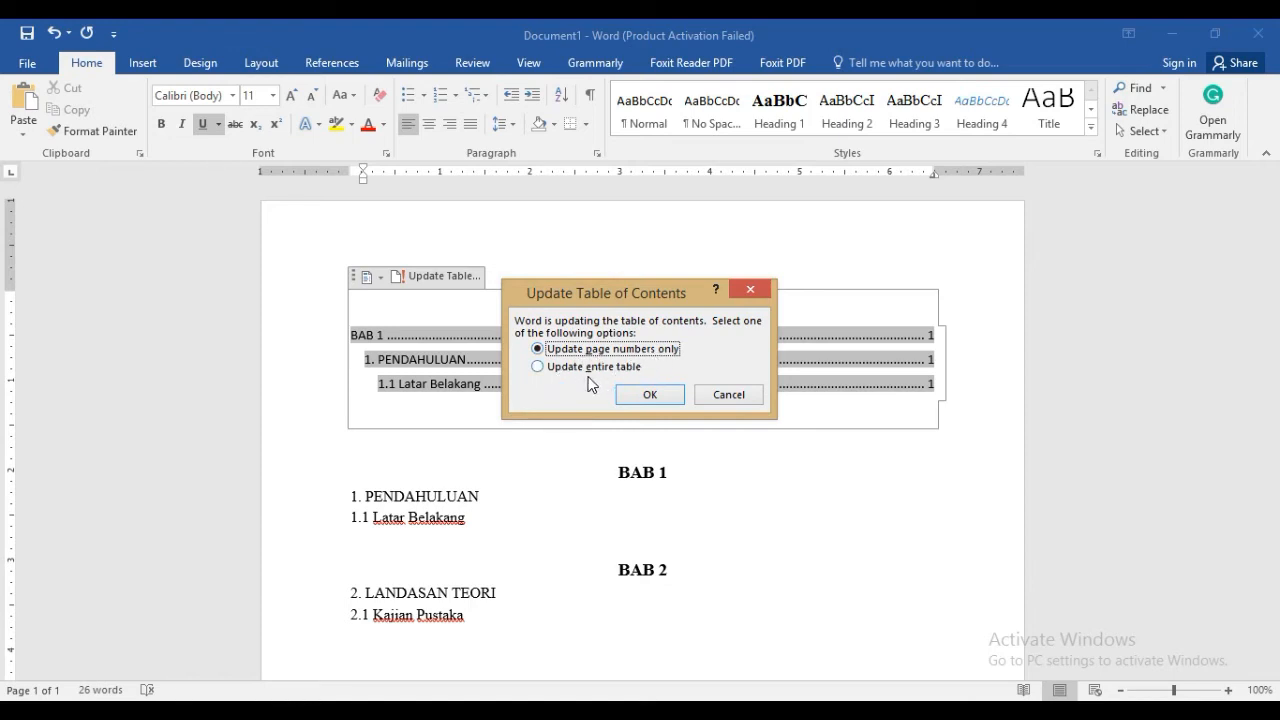
left_click(538, 368)
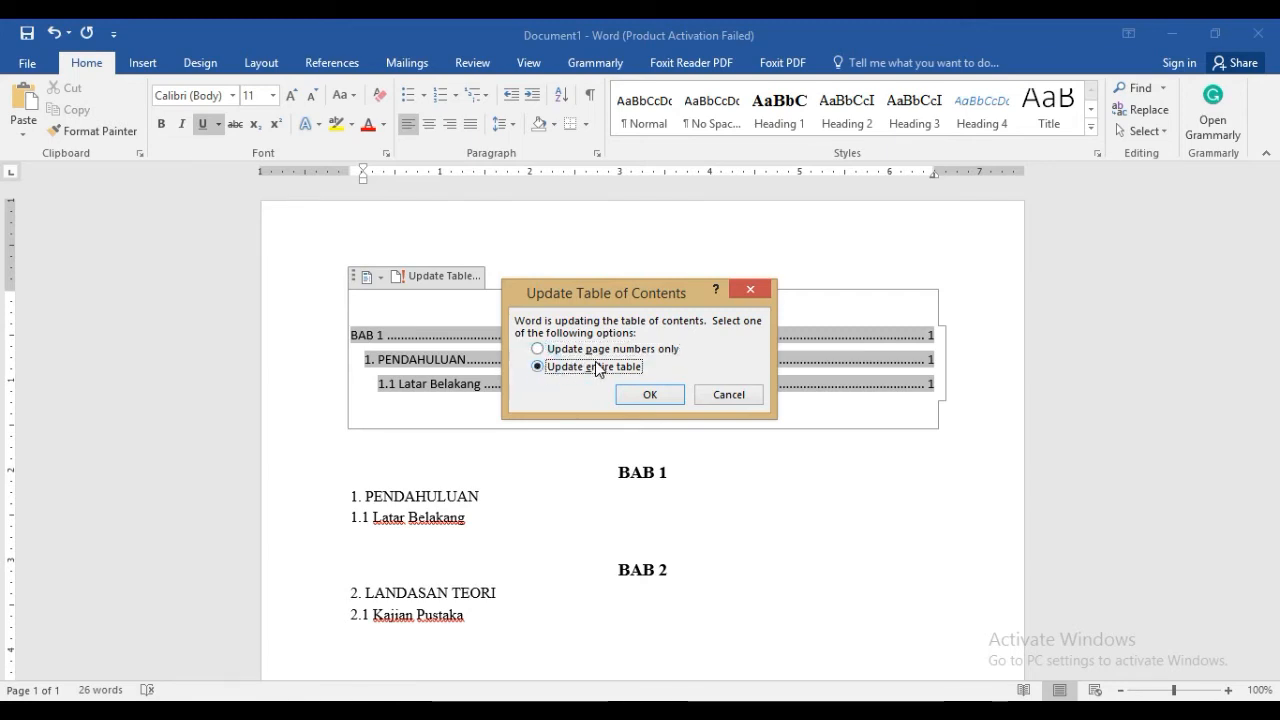
left_click(646, 396)
left_click(768, 574)
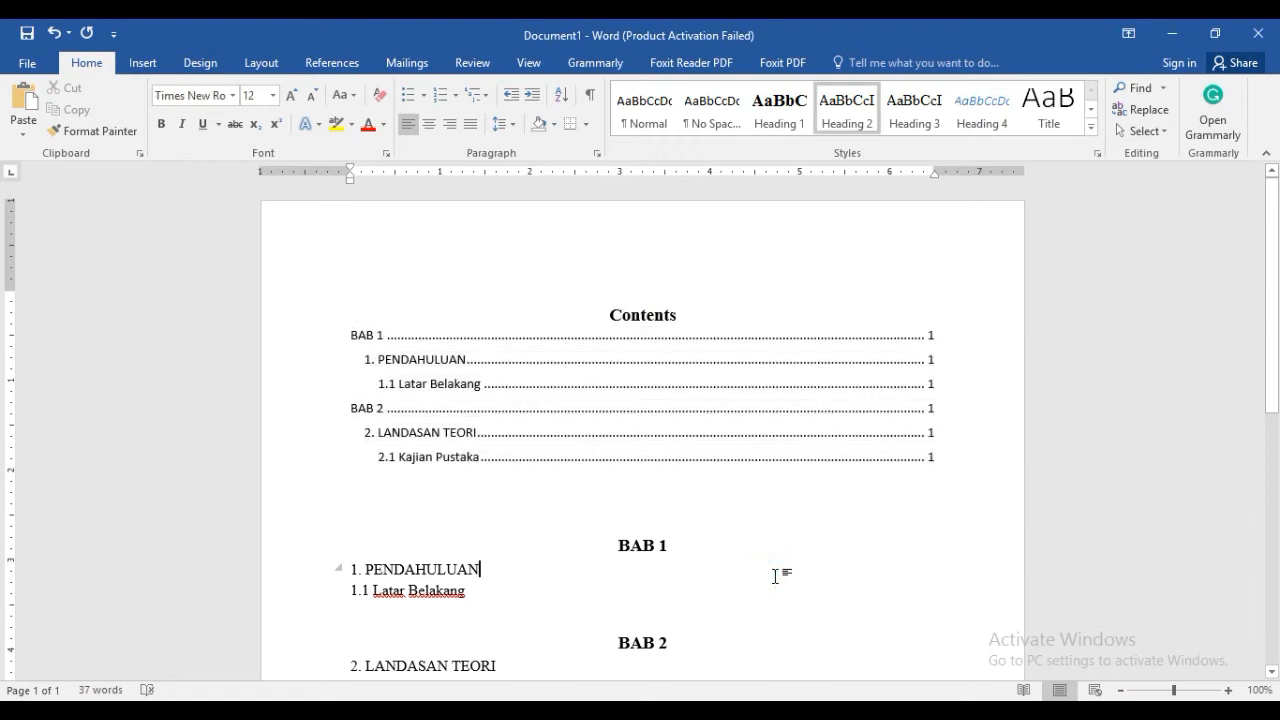
left_click(514, 369)
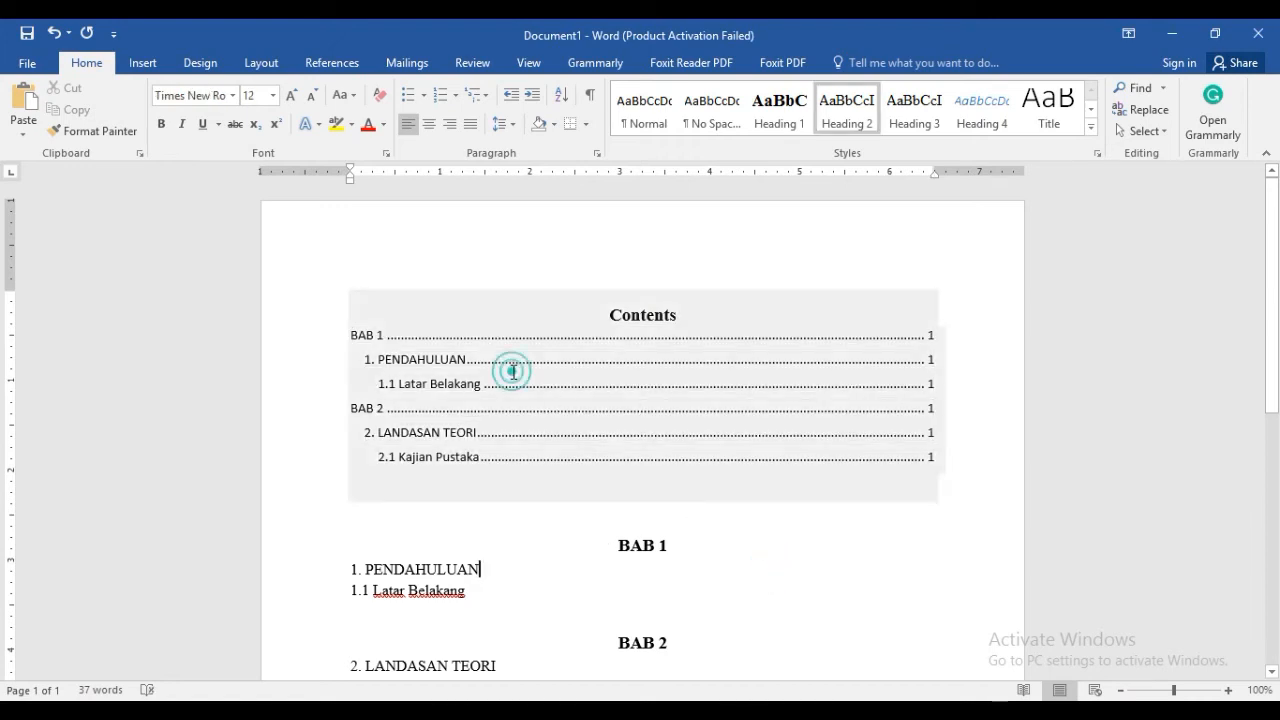
left_click(632, 593)
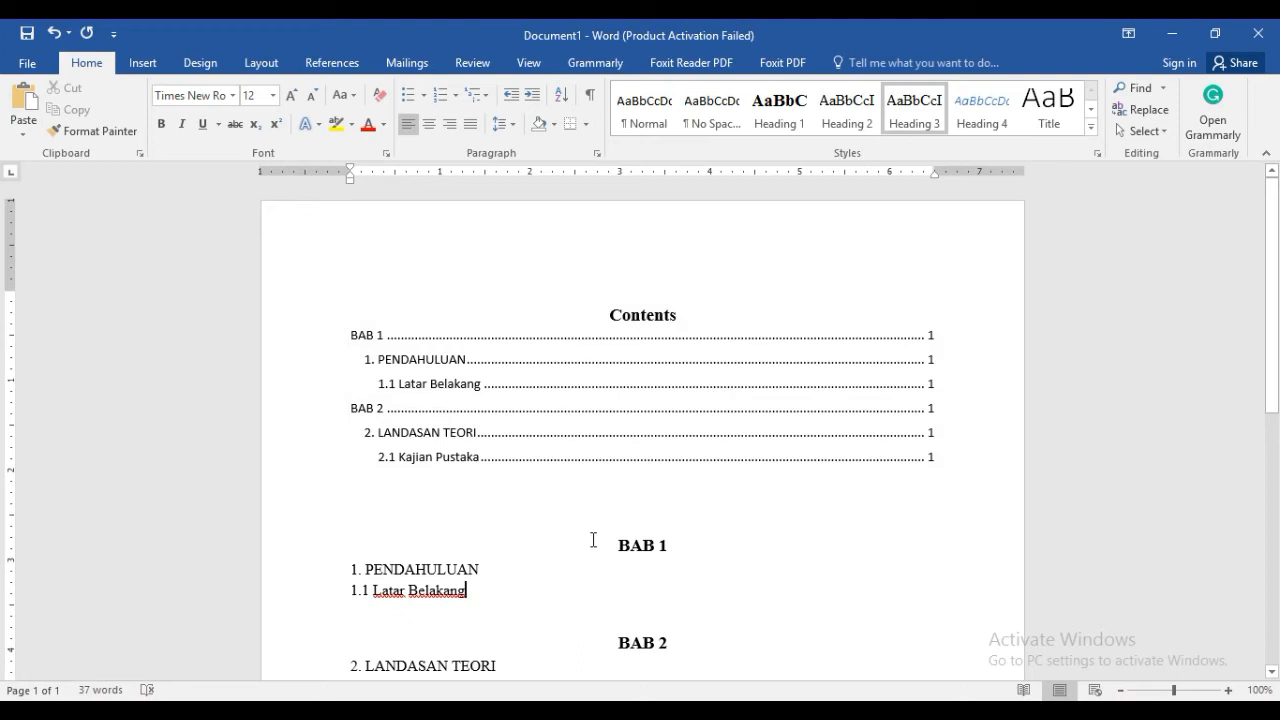
Insert blank lines below "1.1 Latar Belakang" to push the BAB 2 headings onto the second page
left_click_drag(1272, 333, 1276, 410)
left_click(660, 455)
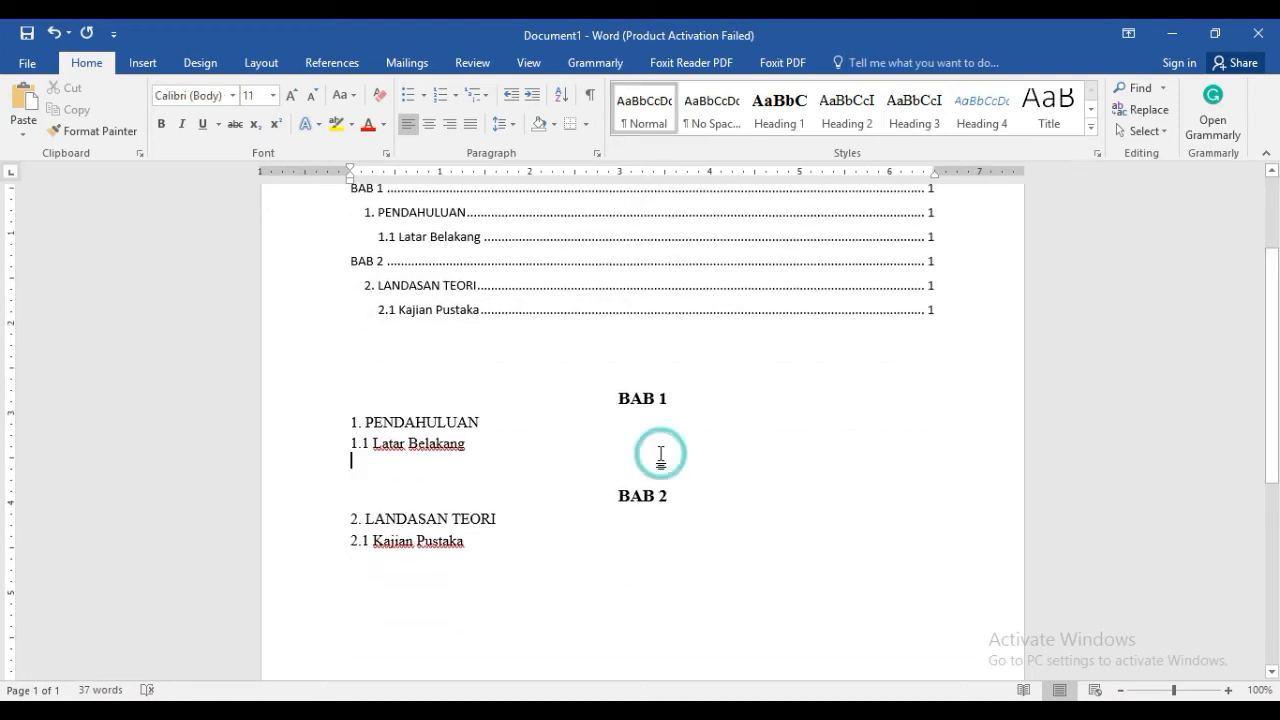
key("Return")
key("Return")
key("Return")
key("Return")
key("Return")
key("Return")
key("Return")
key("Return")
key("Return")
key("Return")
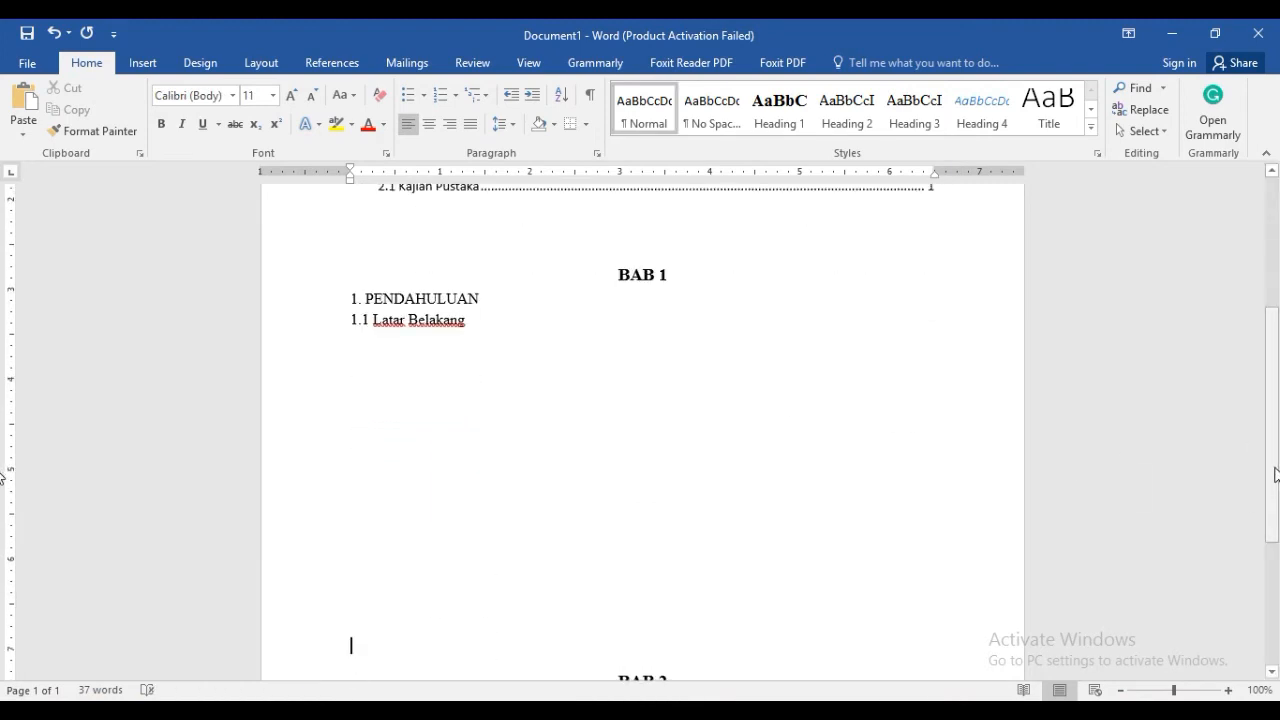
scroll(1125, 462, "down", 4)
key("Return")
key("Return")
key("Return")
key("Return")
key("Return")
key("Return")
key("Return")
key("Return")
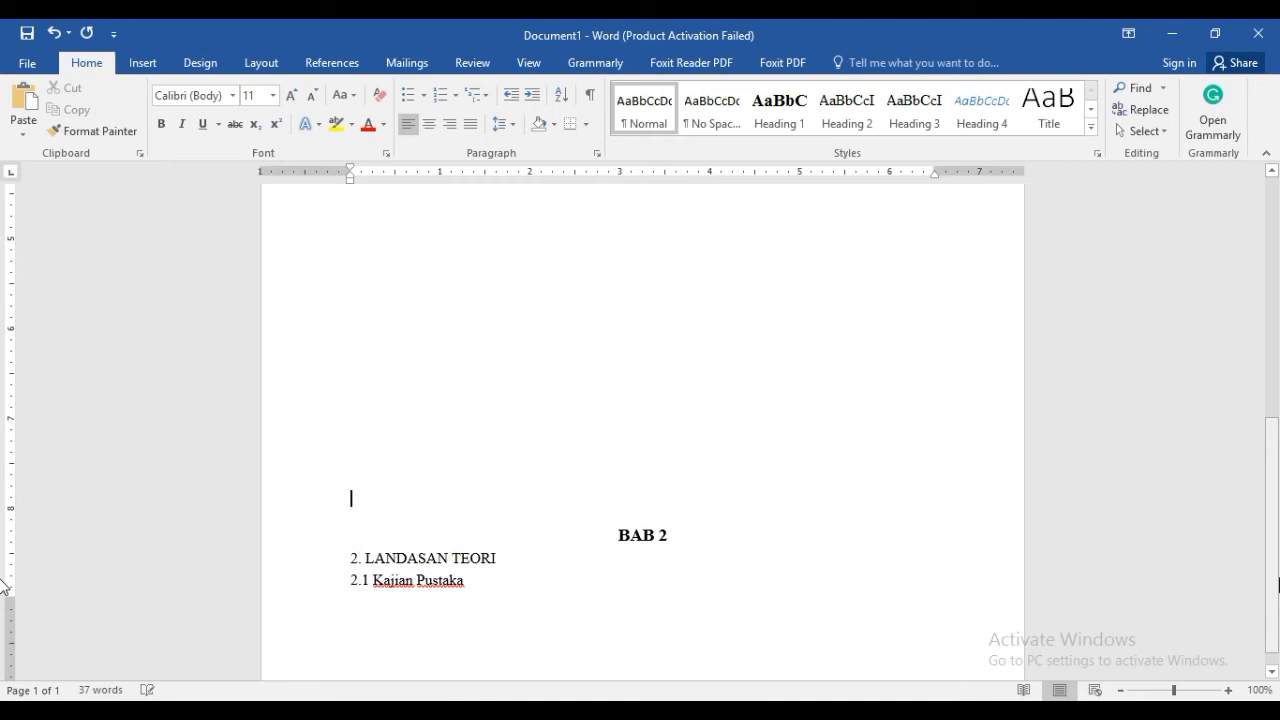
Update only the page numbers in the table of contents to reflect the moved BAB 2 headings
left_click_drag(1275, 388, 1272, 200)
left_click(880, 413)
left_click(860, 346)
left_click(400, 280)
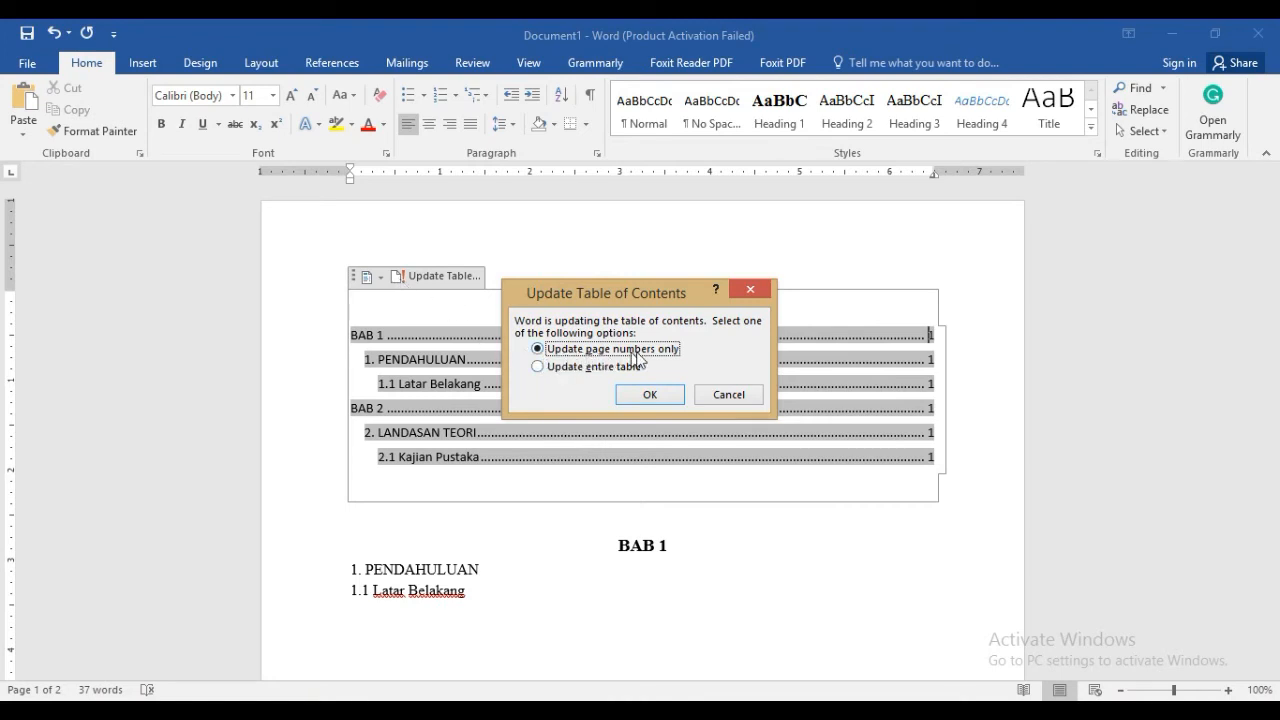
left_click(647, 395)
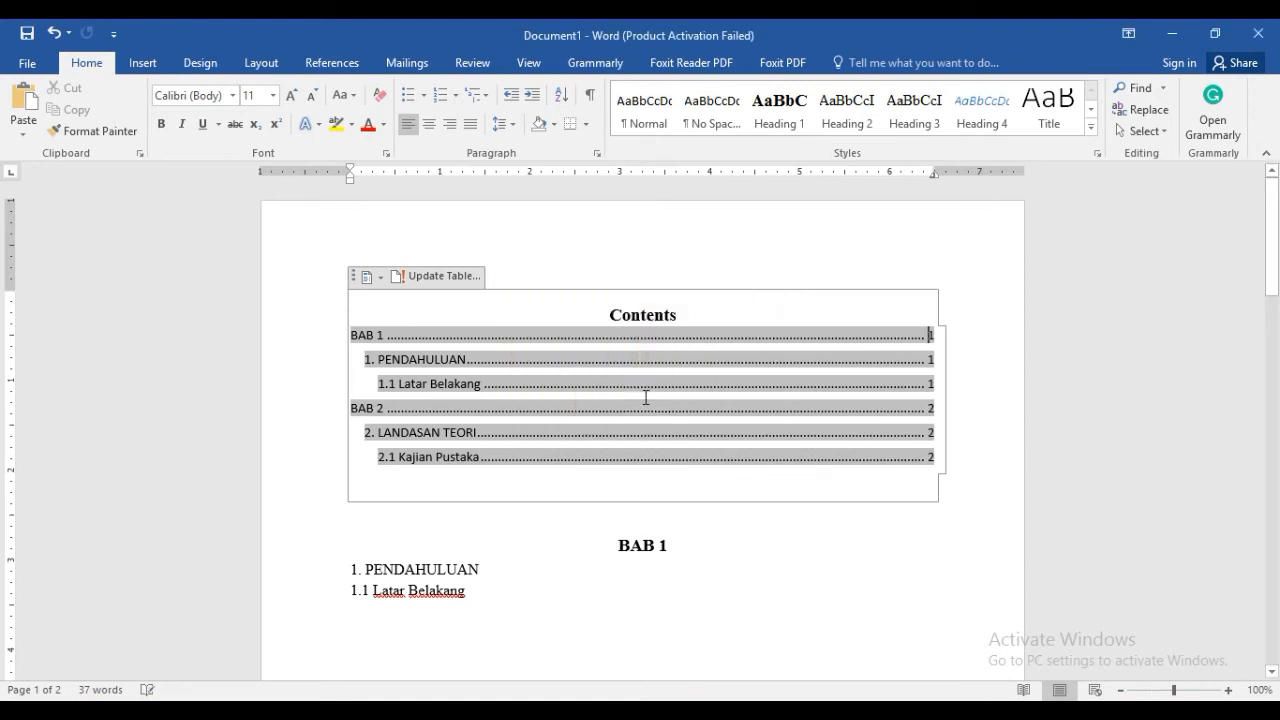
left_click(811, 540)
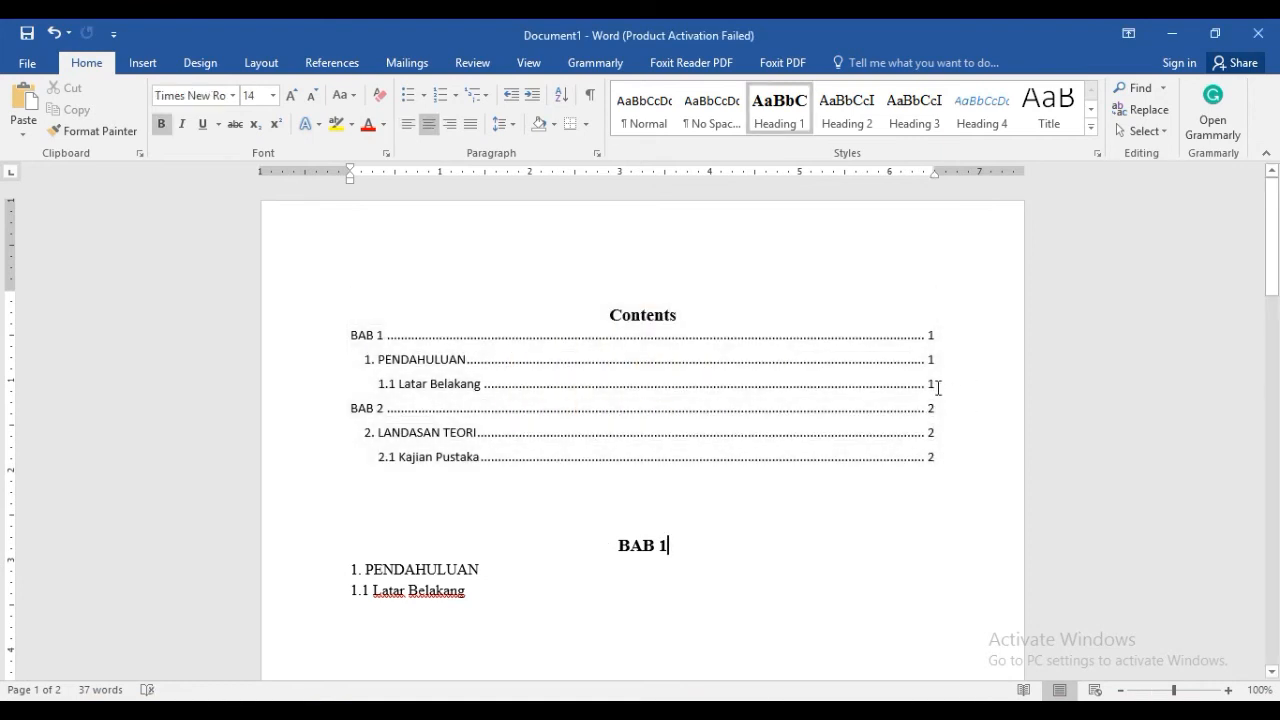
Refresh the table of contents once more, using the option to update the entire table
left_click(742, 430)
left_click(397, 277)
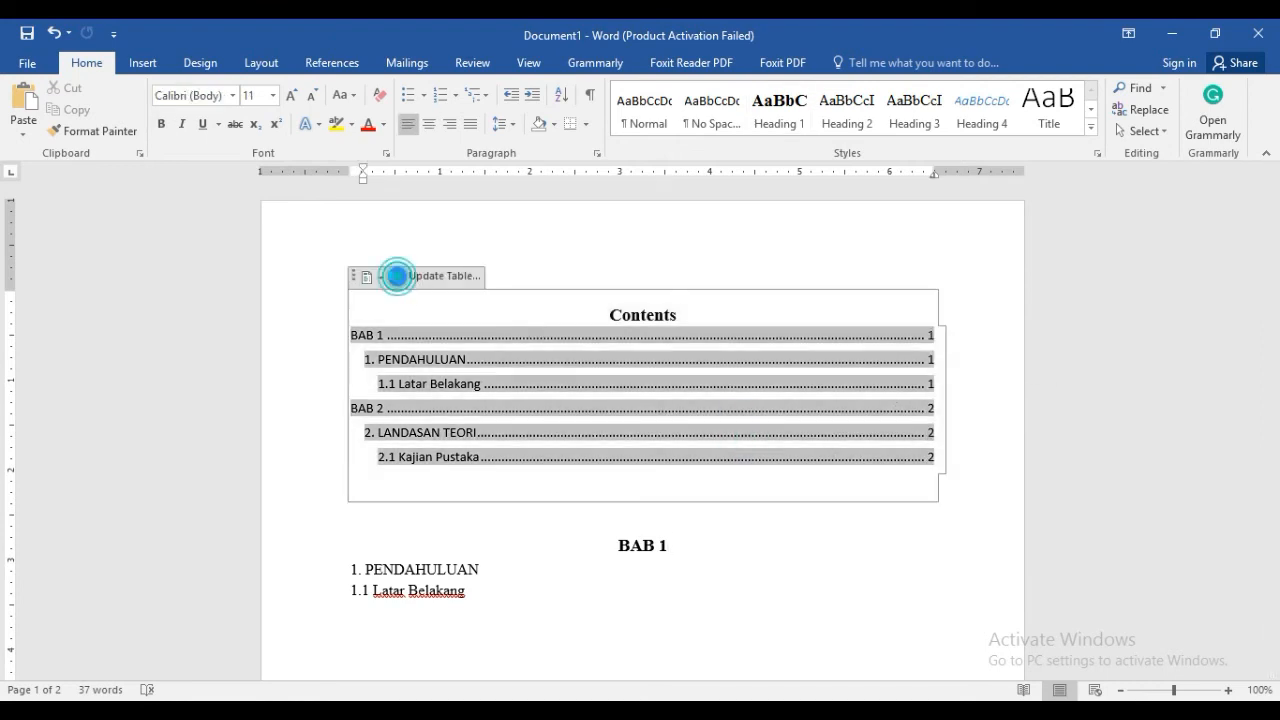
left_click(540, 366)
left_click(663, 397)
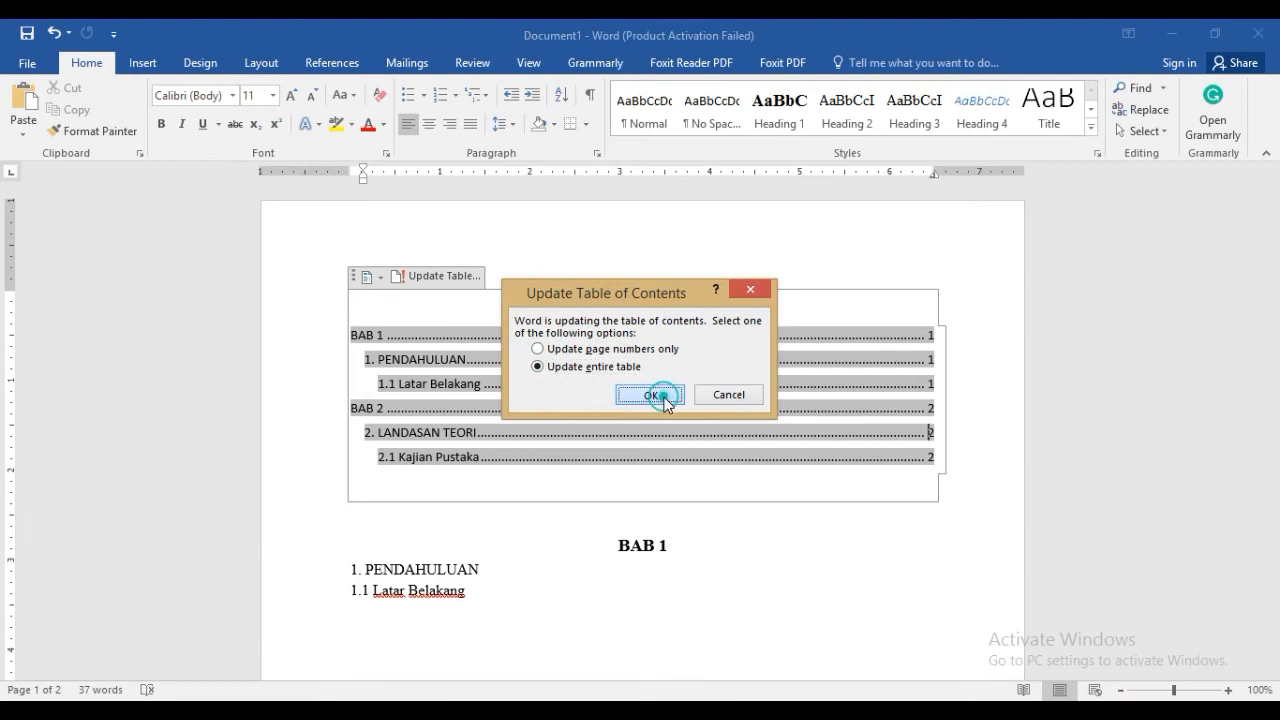
Remove the blank lines above "BAB 2" so the chapter directly follows "1.1 Latar Belakang" on the first page
left_click(578, 570)
scroll(1248, 305, "down", 1)
left_click(685, 508)
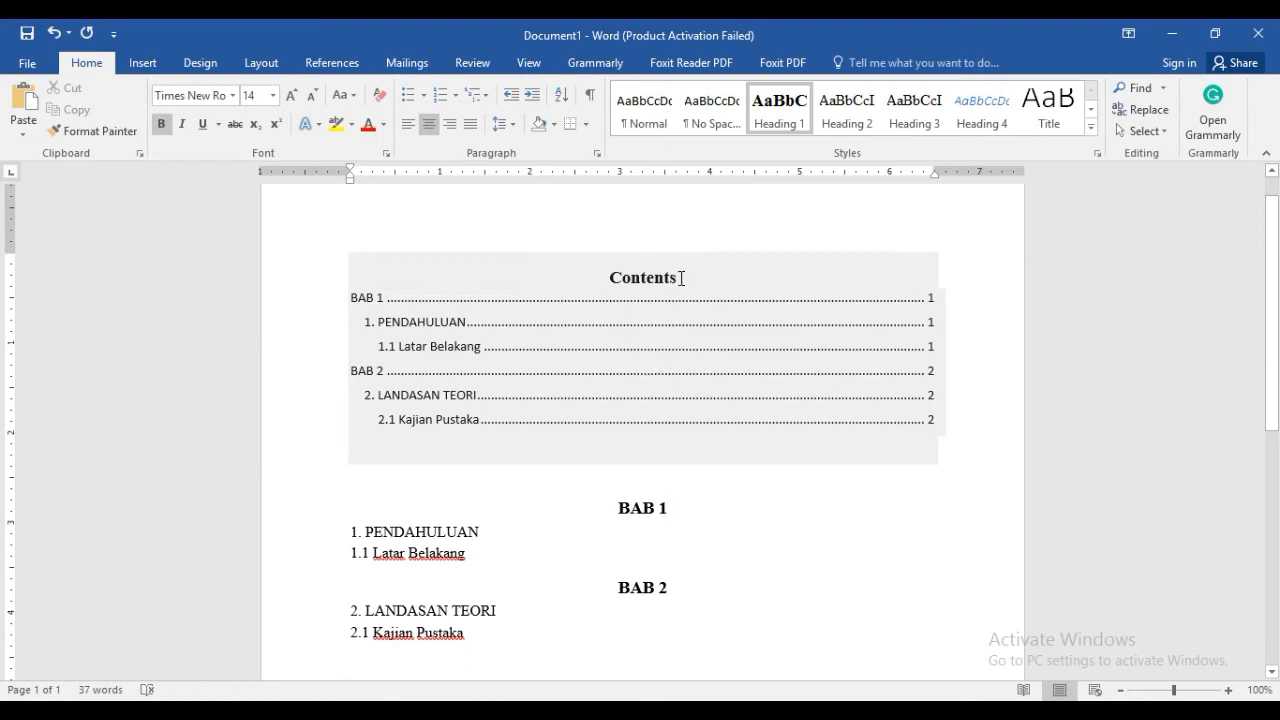
Replace the table of contents title "Contents" with "DAFTAR ISI"
left_click(681, 278)
left_click(640, 277)
left_click_drag(611, 277, 677, 285)
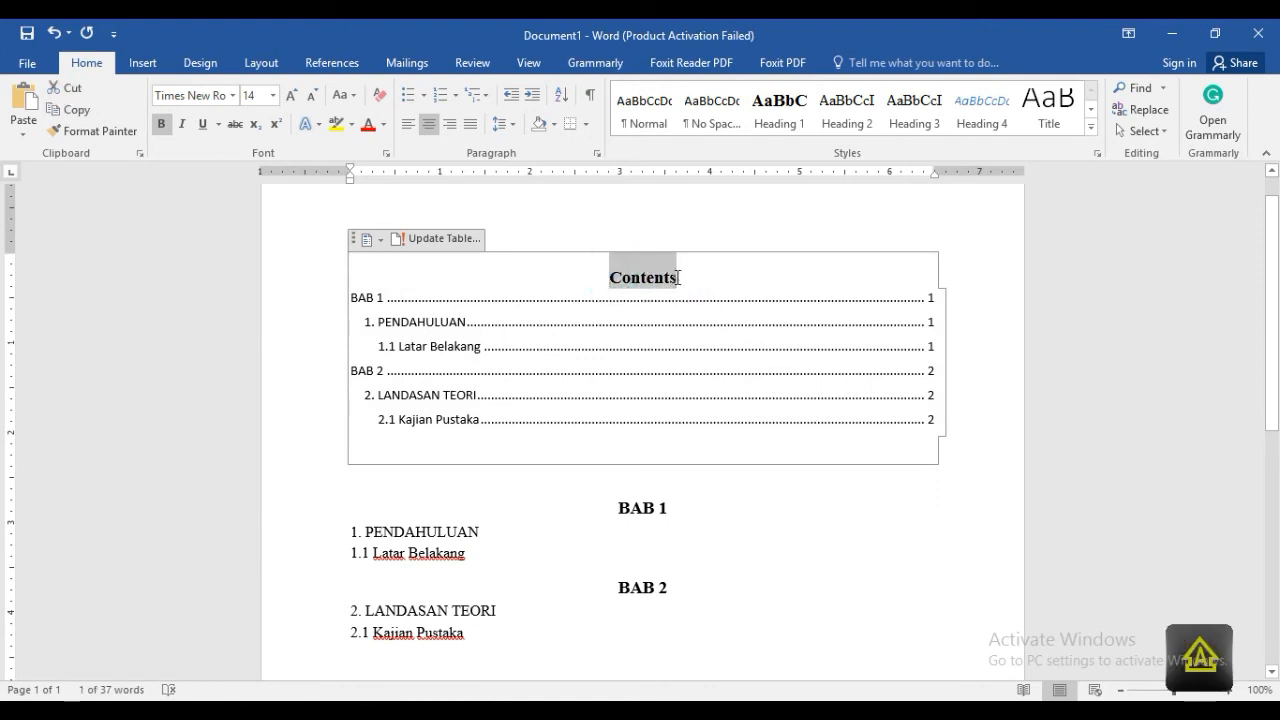
type("DAFTAR")
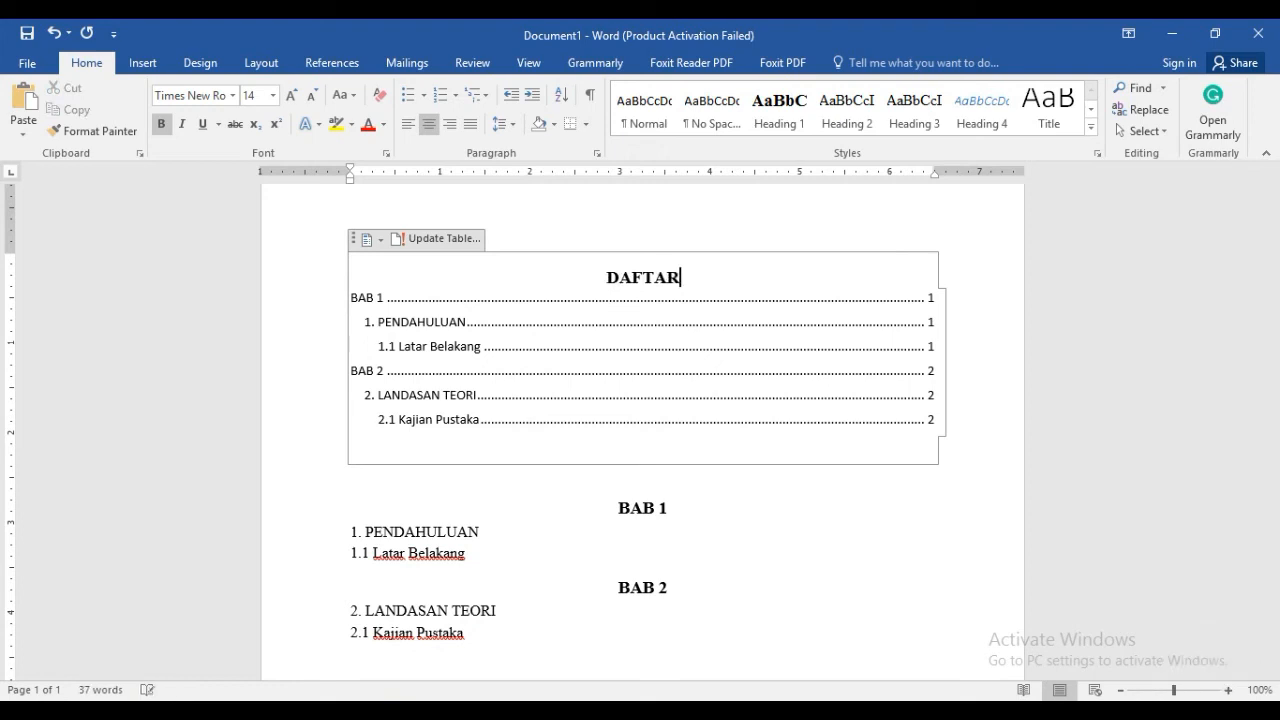
type(" ISI")
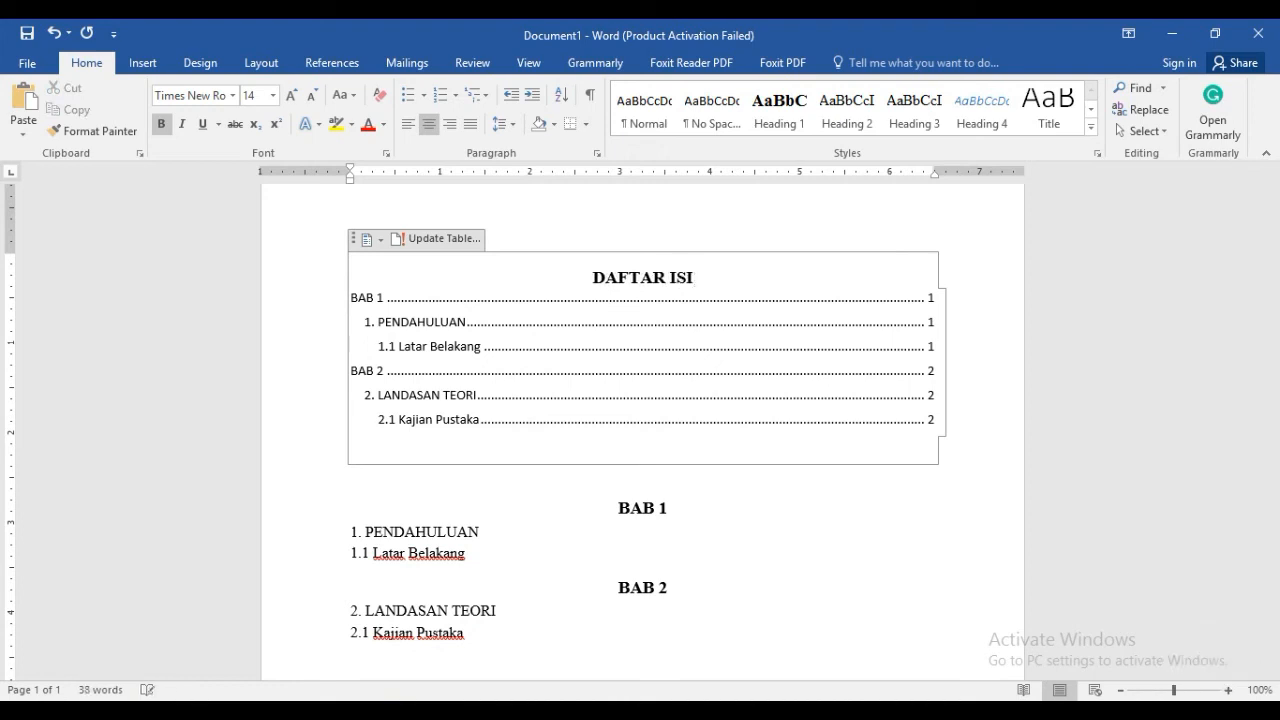
Format all entries of the table of contents in Times New Roman, size 12, leaving the title as it is
left_click(530, 369)
left_click(400, 322)
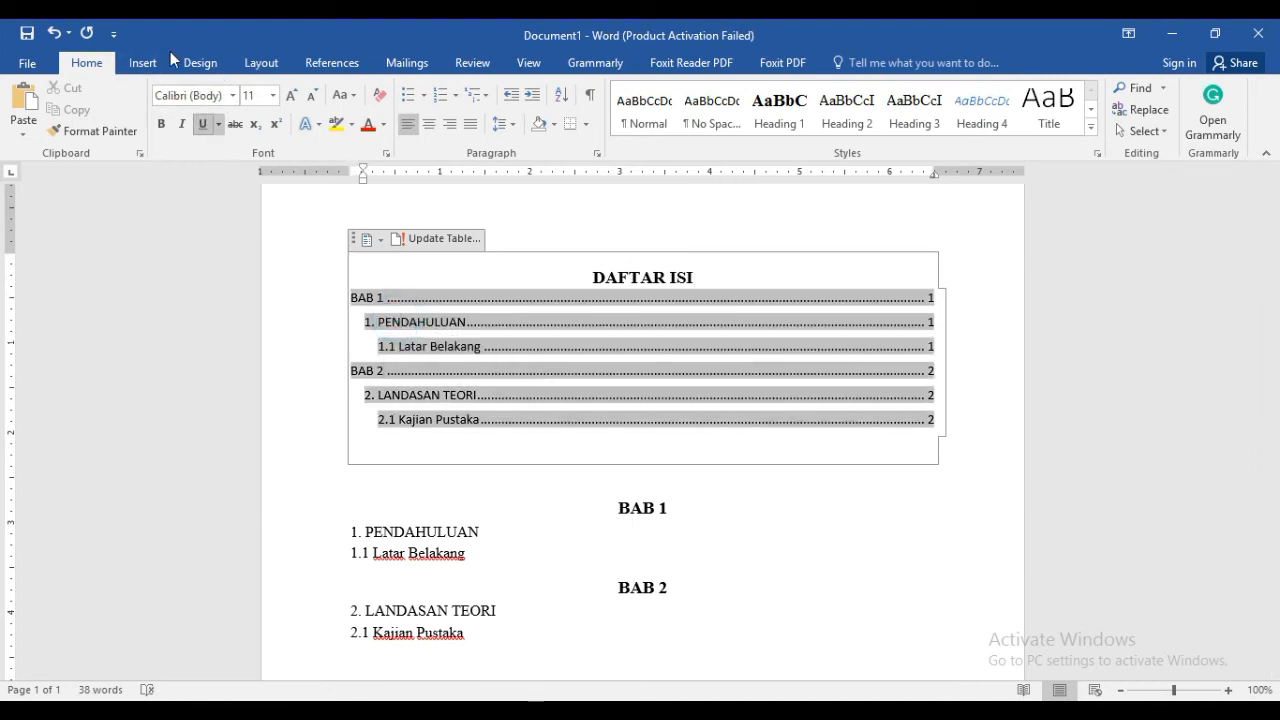
key("ctrl+a")
left_click(413, 321)
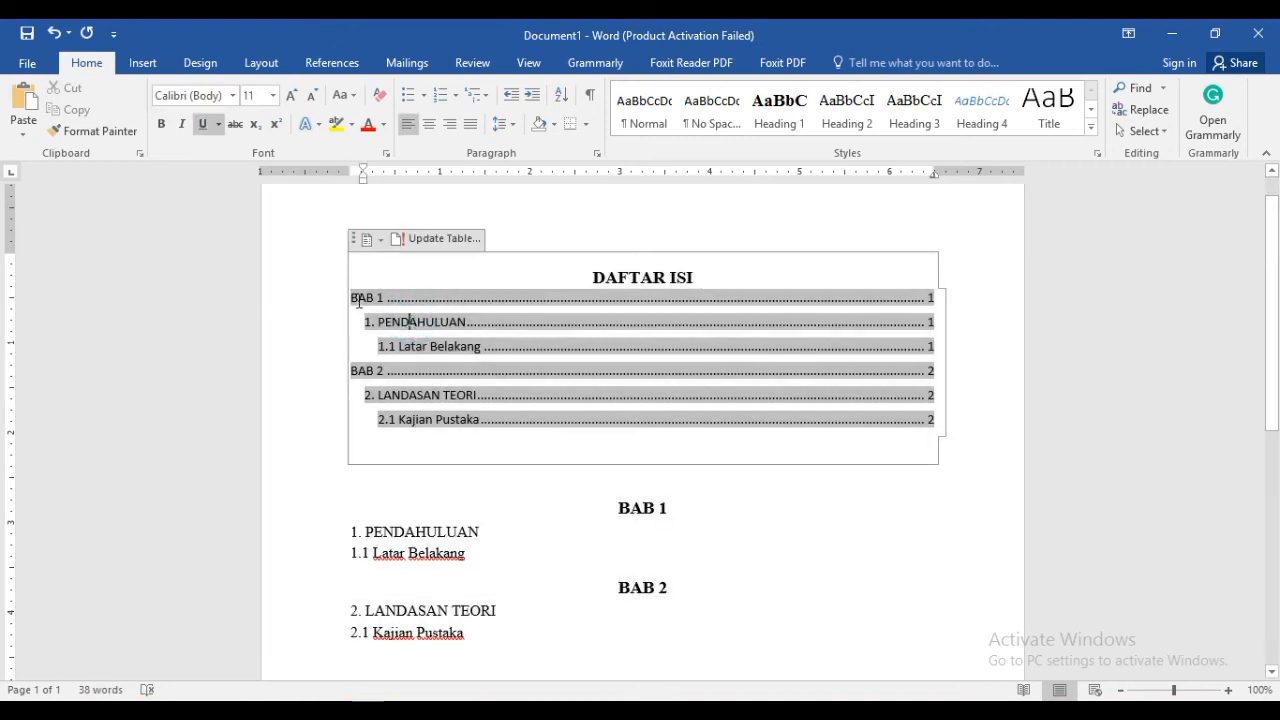
left_click_drag(352, 297, 527, 418)
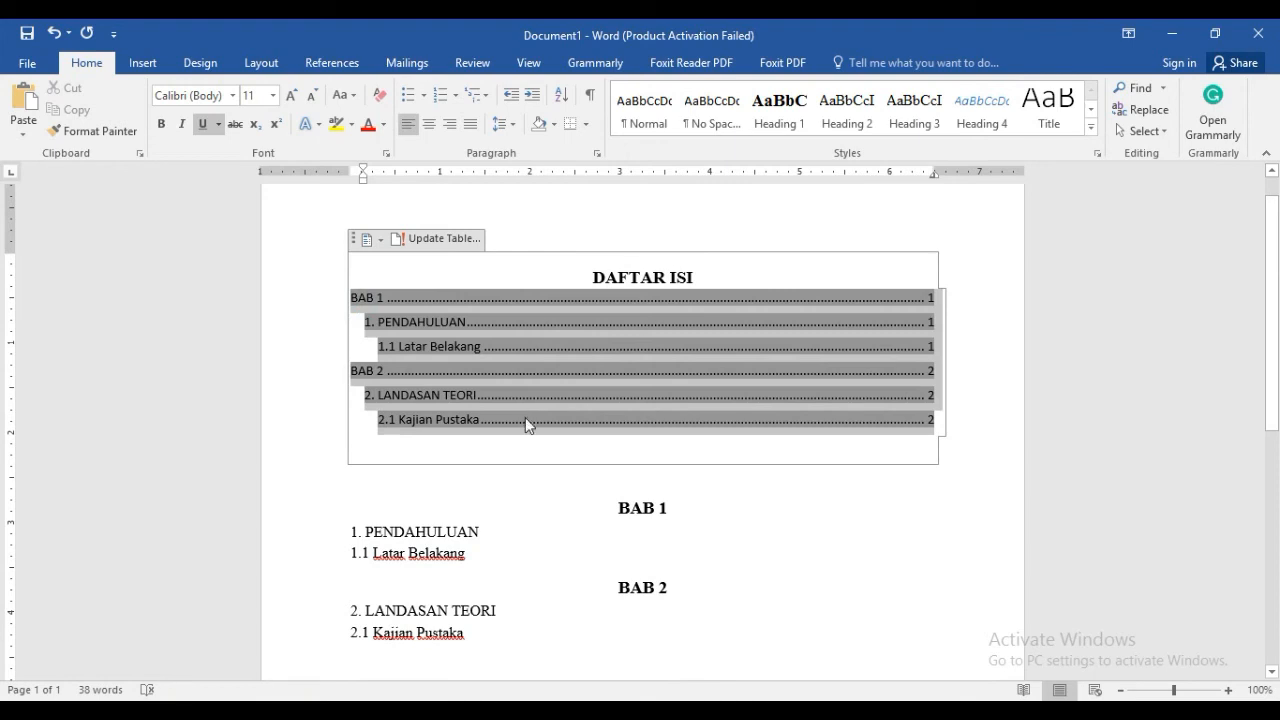
left_click(233, 96)
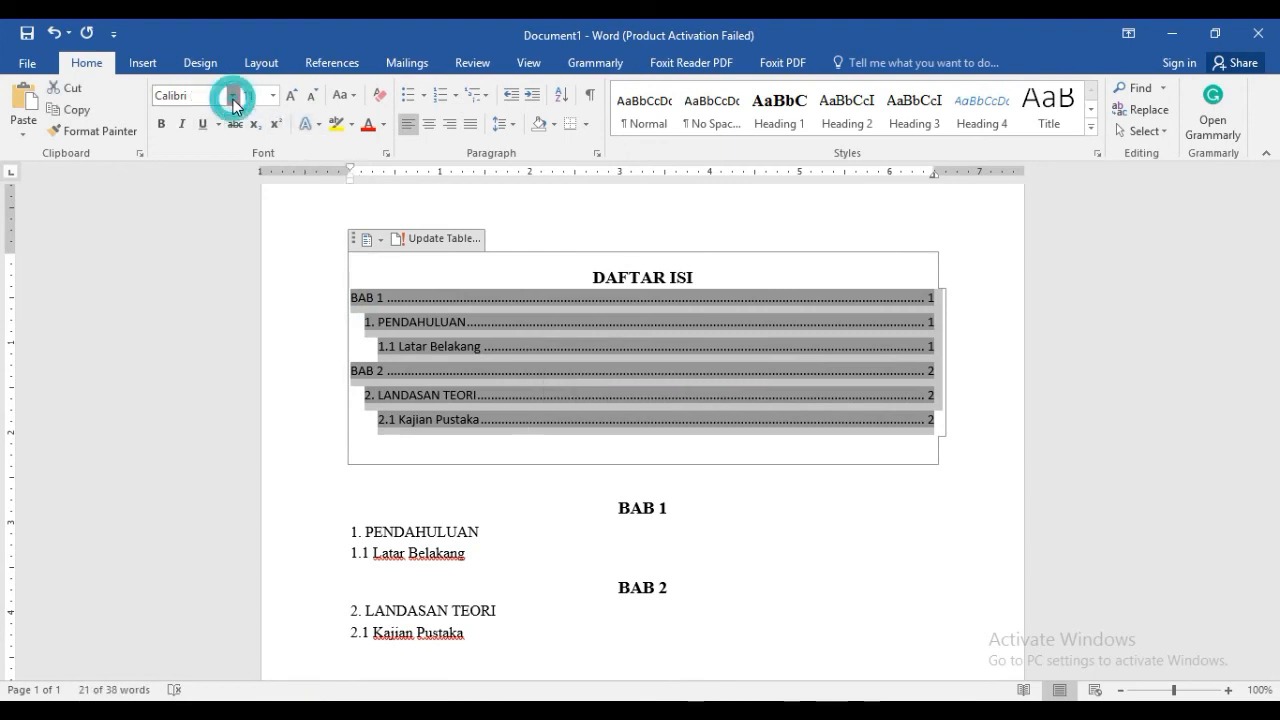
left_click(227, 207)
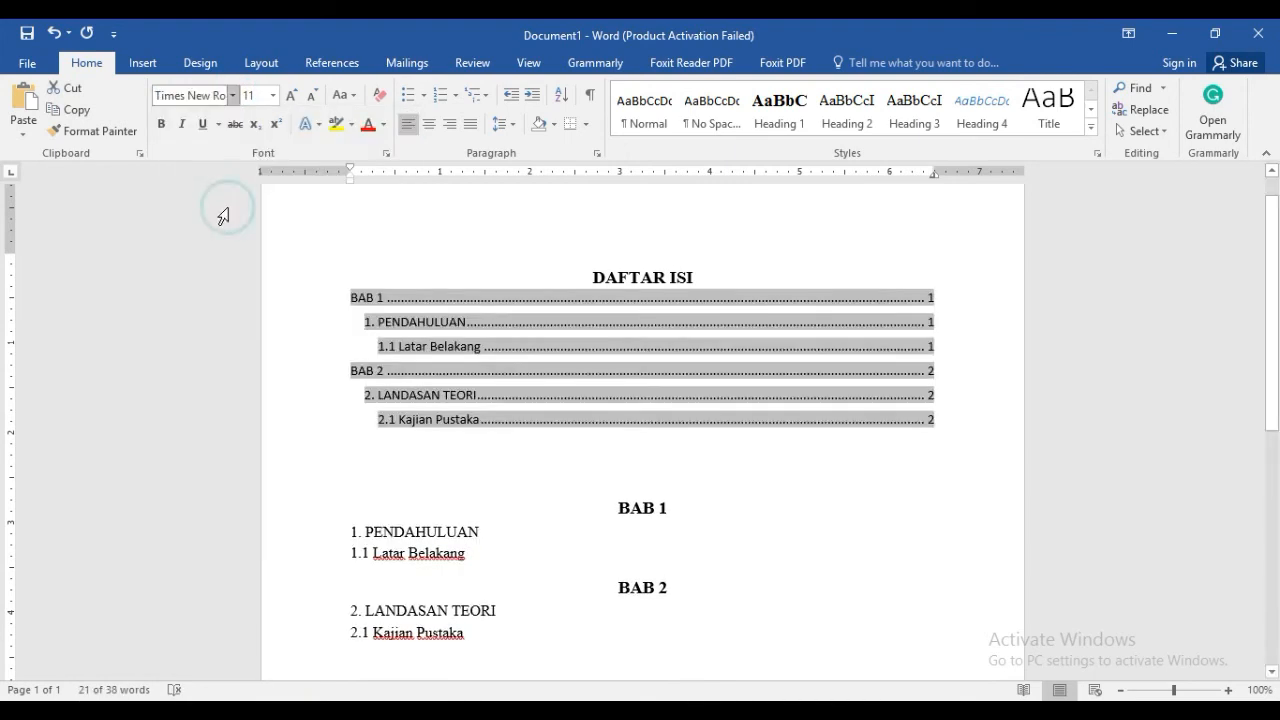
left_click(273, 96)
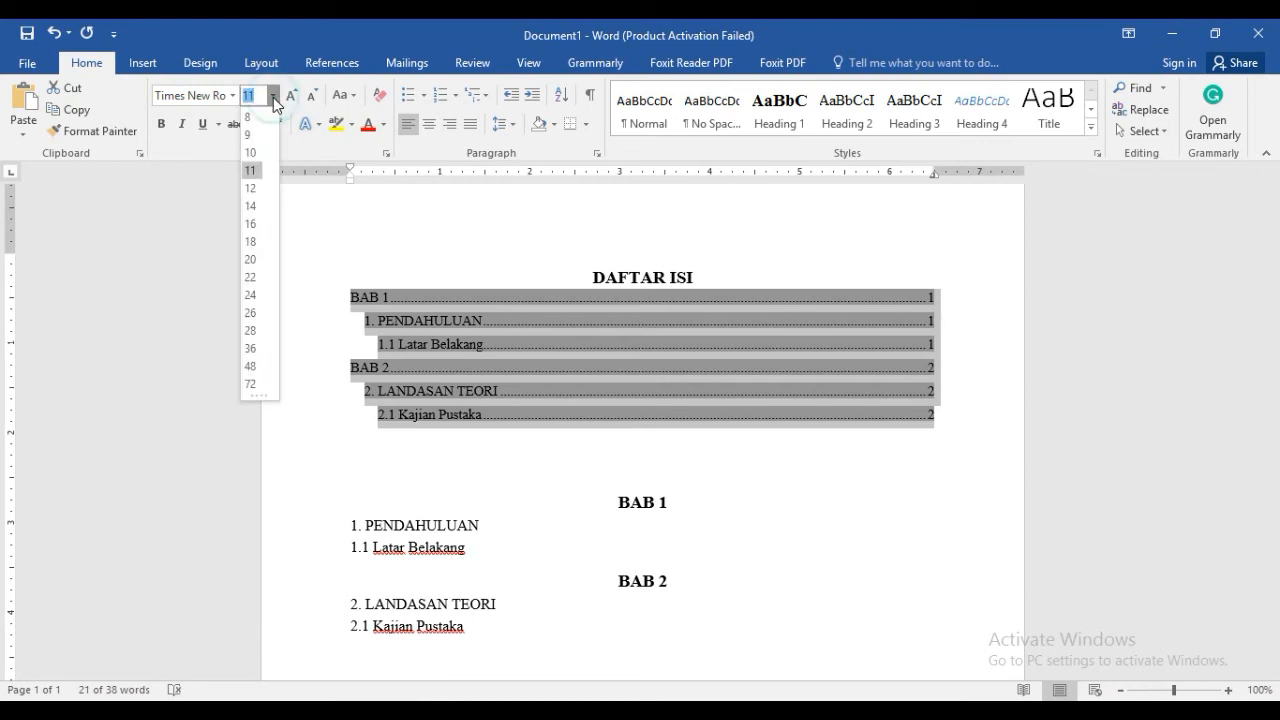
left_click(252, 189)
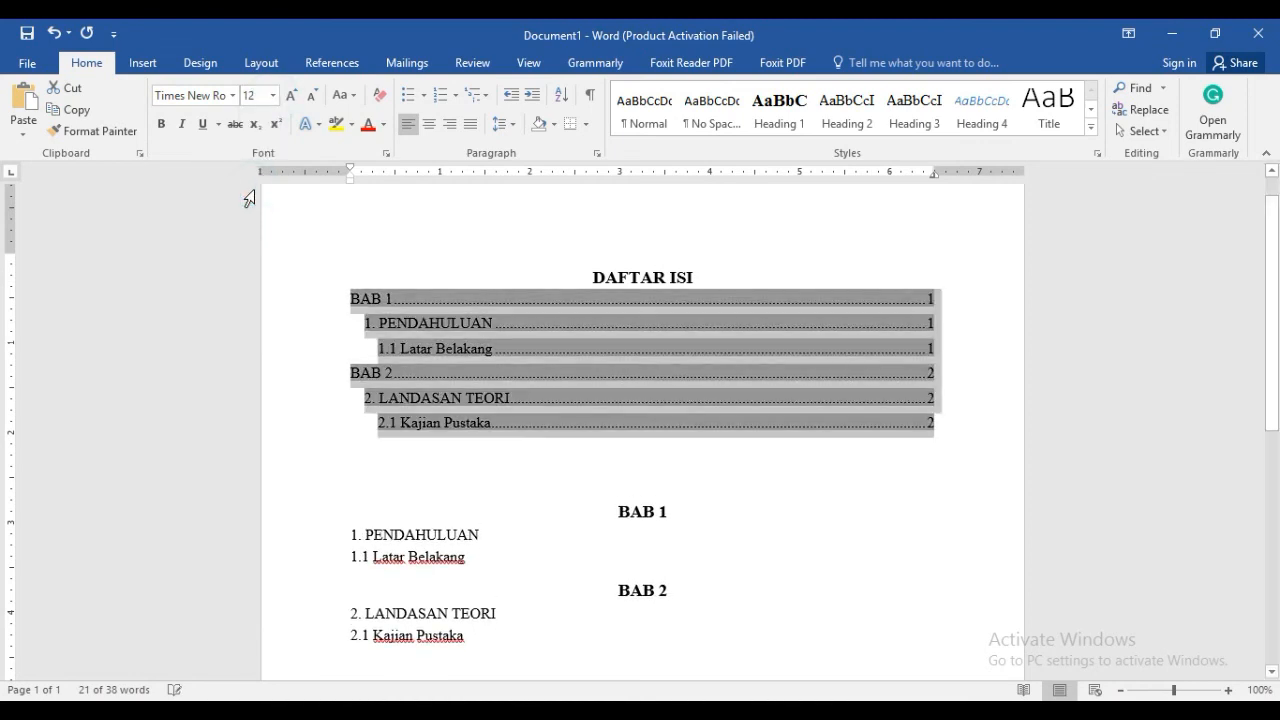
left_click(411, 443)
left_click(434, 497)
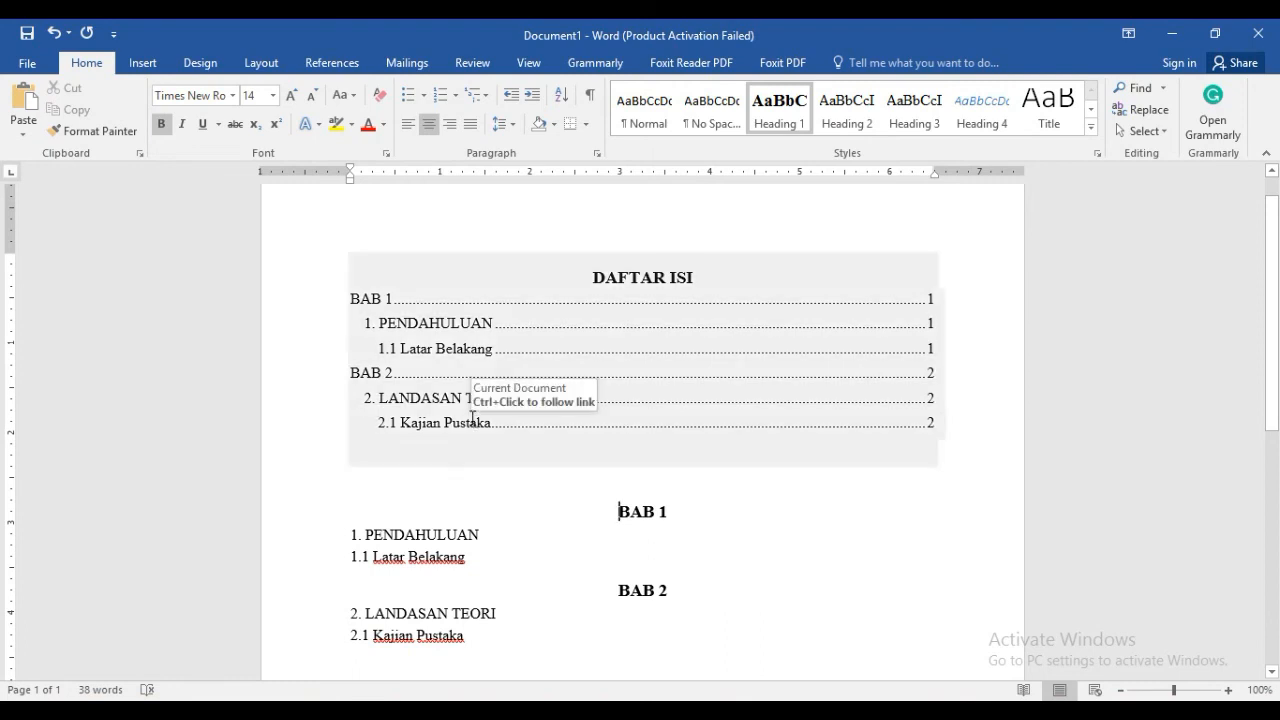
Remove the left indent from the second- and third-level entries in the table of contents so they align with the BAB entries
left_click(362, 328)
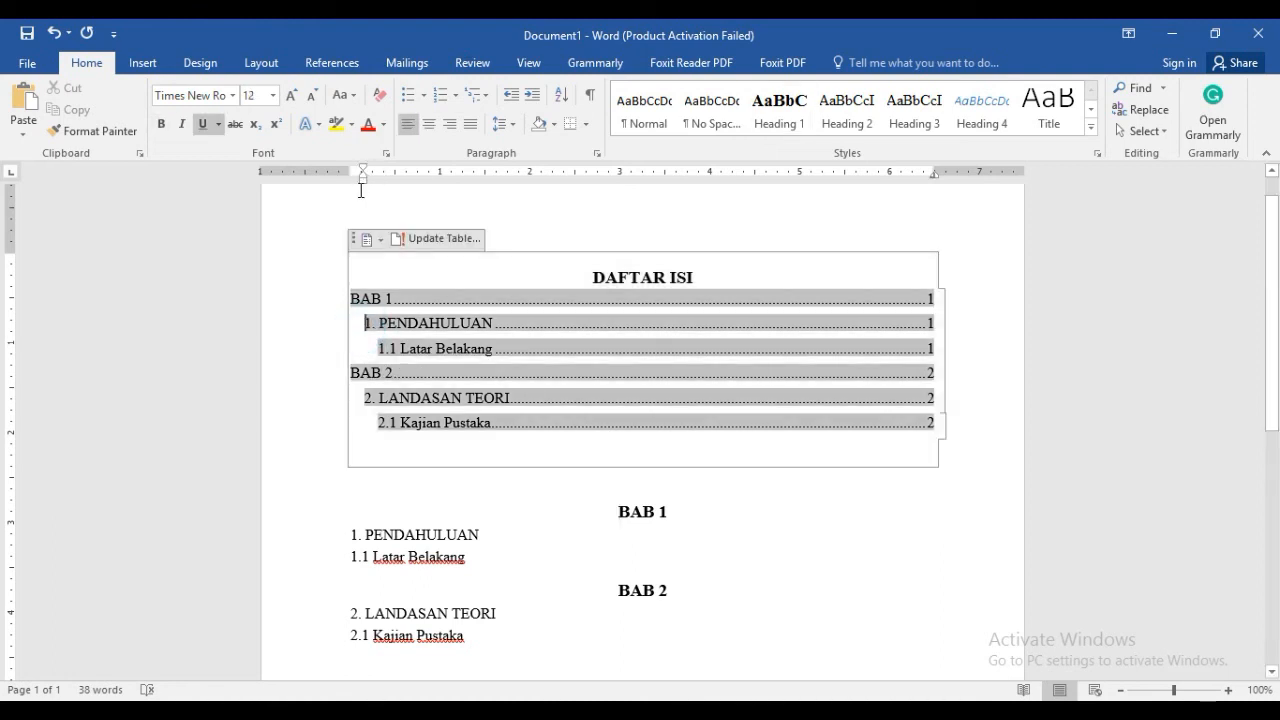
left_click(362, 326)
left_click_drag(363, 180, 351, 189)
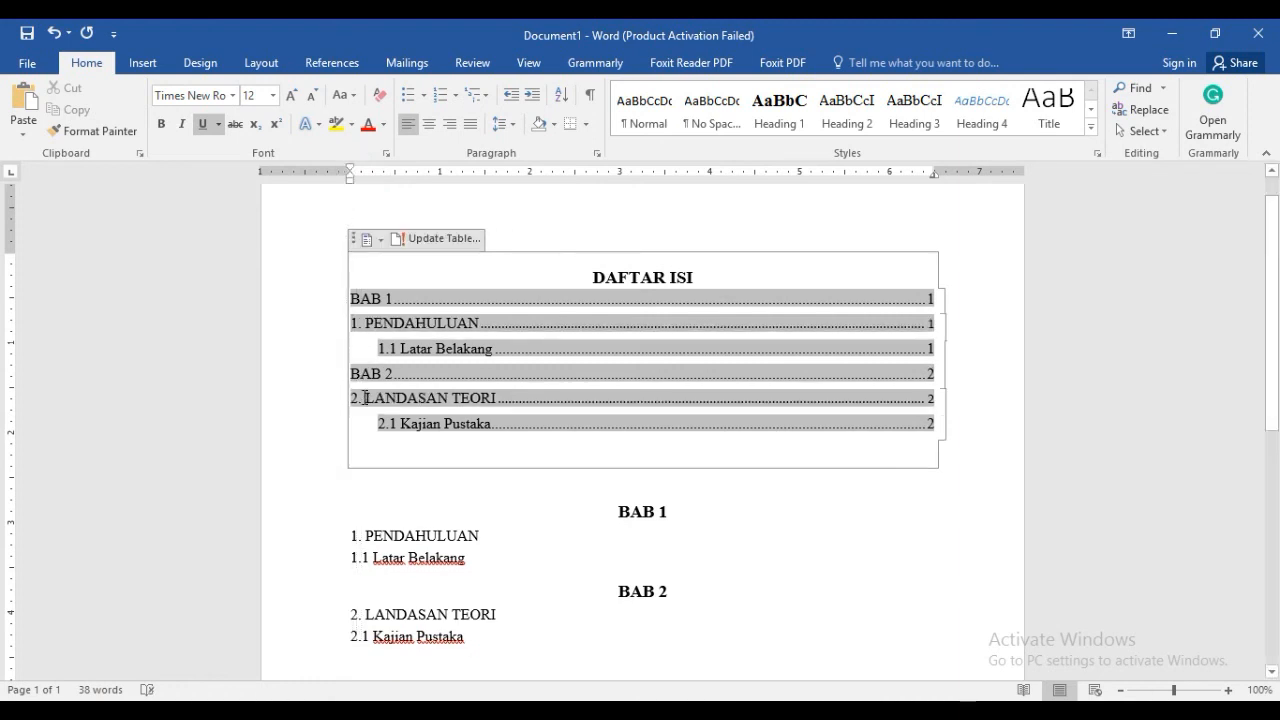
left_click(379, 351)
left_click_drag(380, 187, 354, 189)
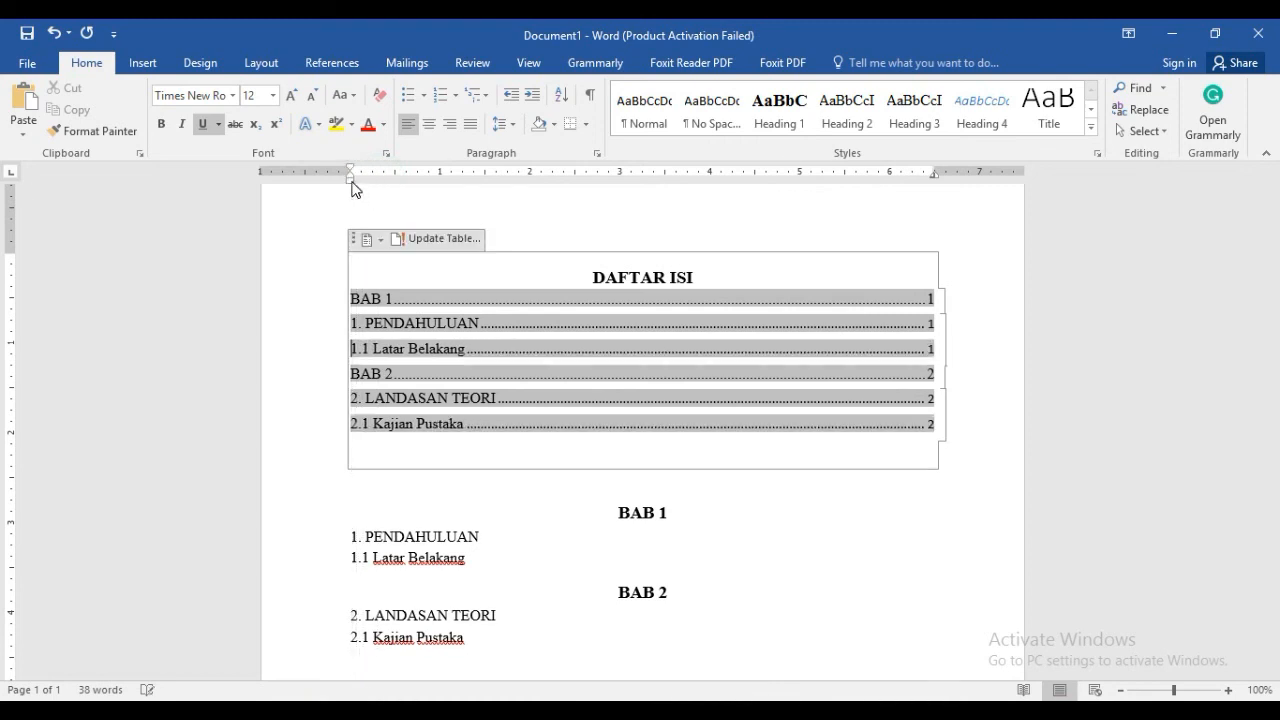
left_click(462, 559)
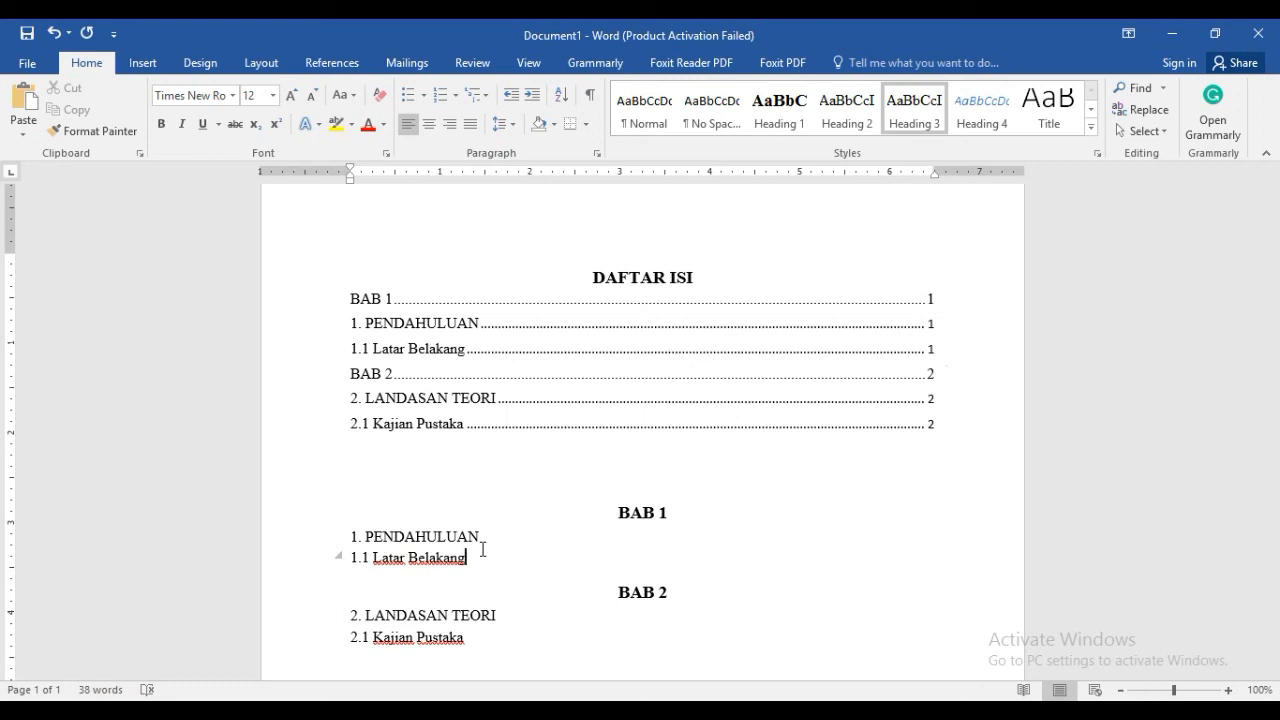
Delete the page number and dot leader from the "BAB 1" entry in the table of contents
left_click(689, 303)
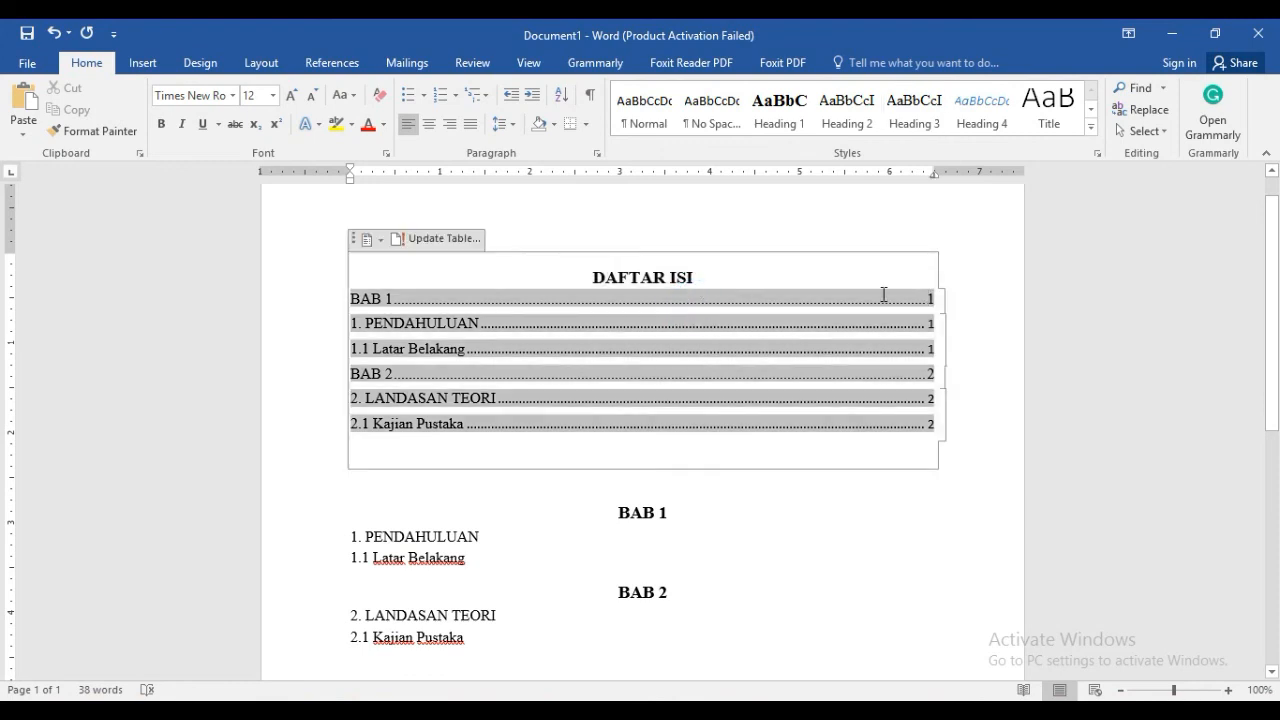
left_click(932, 298)
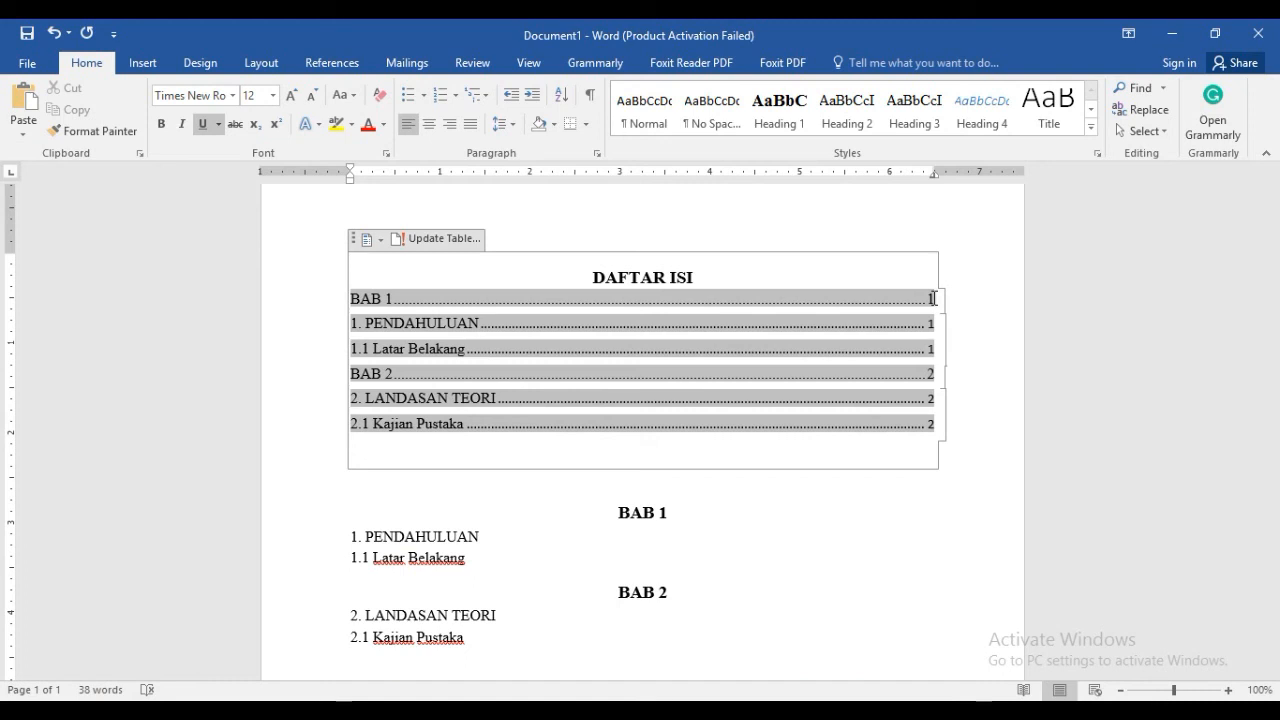
double_click(933, 299)
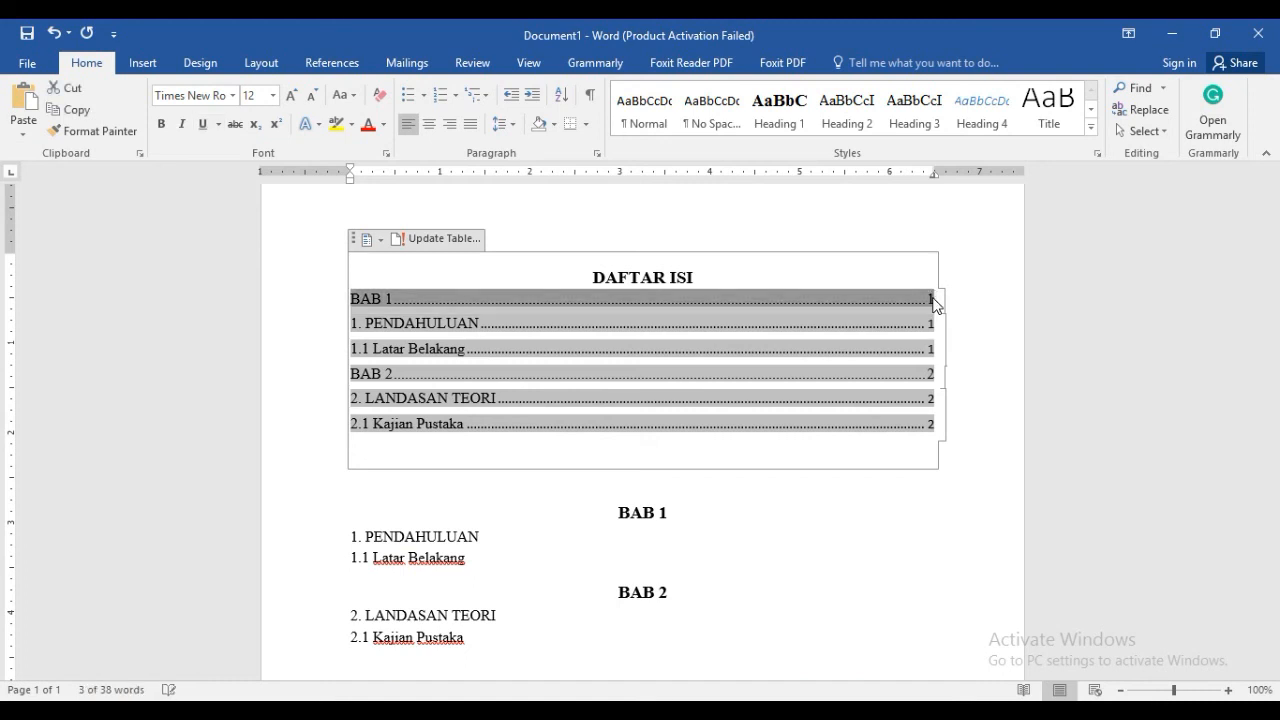
left_click(933, 299)
double_click(933, 299)
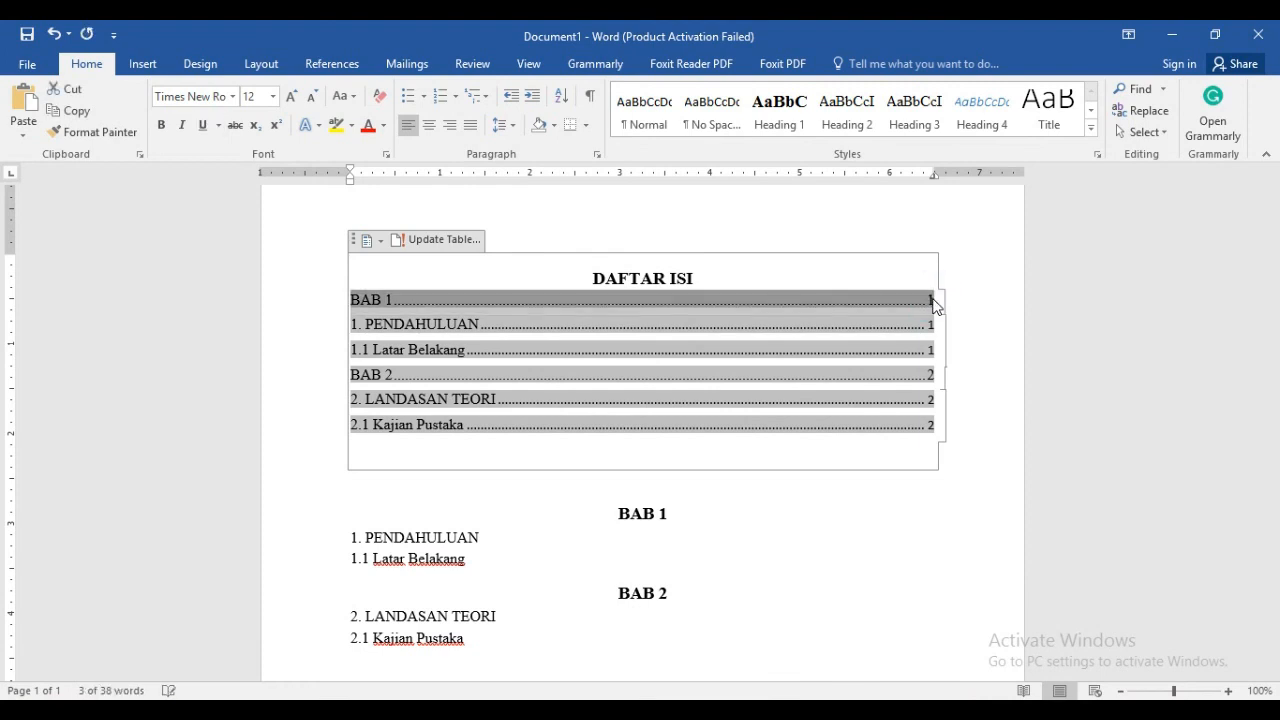
left_click(933, 300)
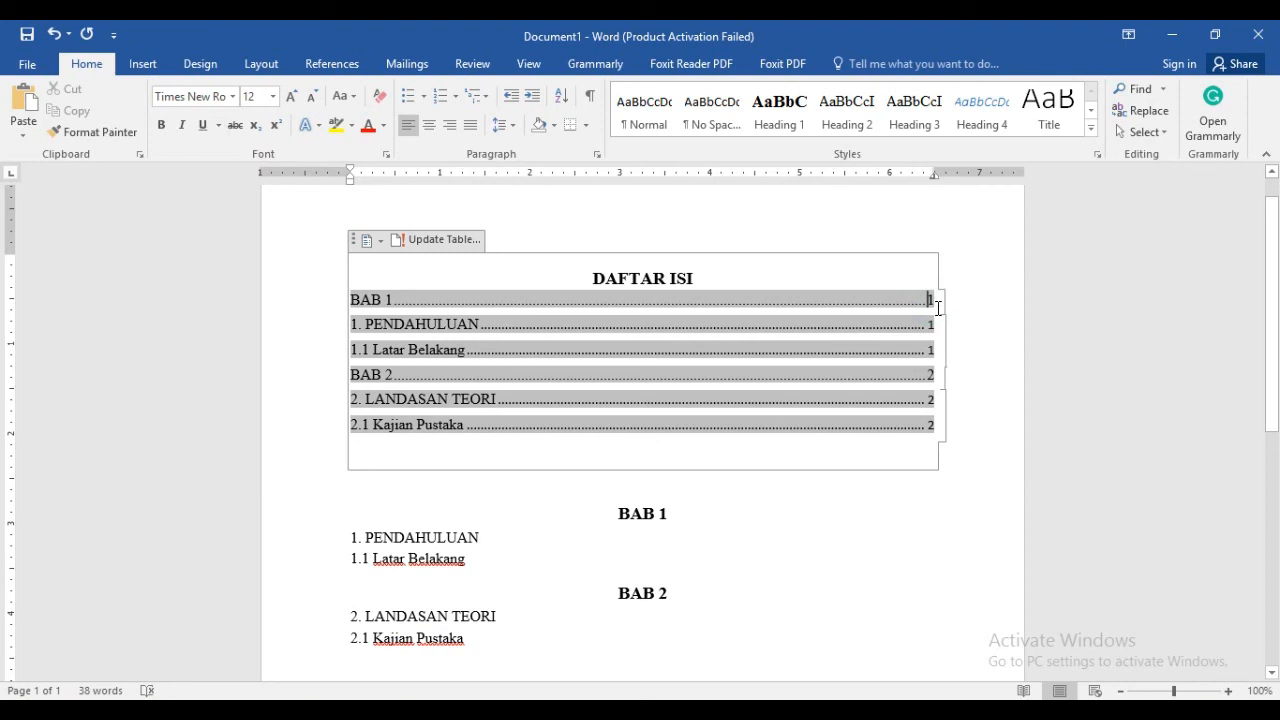
double_click(930, 299)
key("Delete")
key("BackSpace")
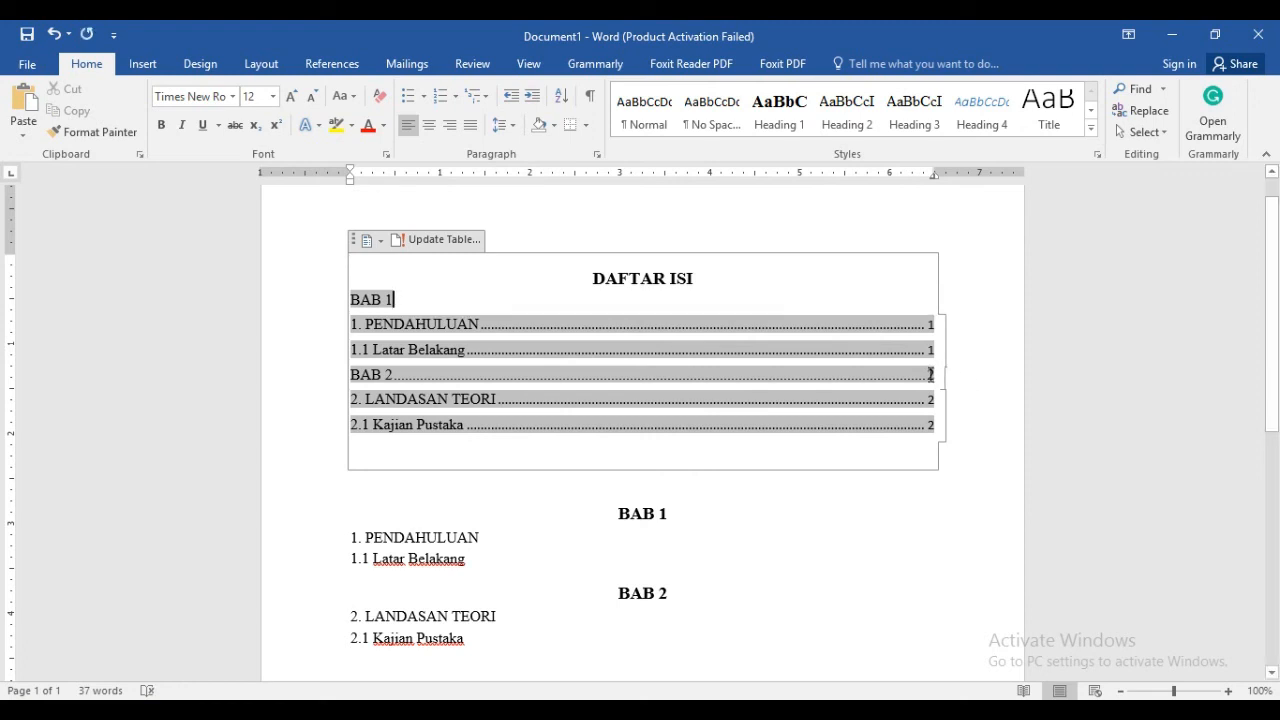
Delete the page number and dot leader from the "BAB 2" entry in the table of contents
left_click(929, 374)
left_click(929, 374)
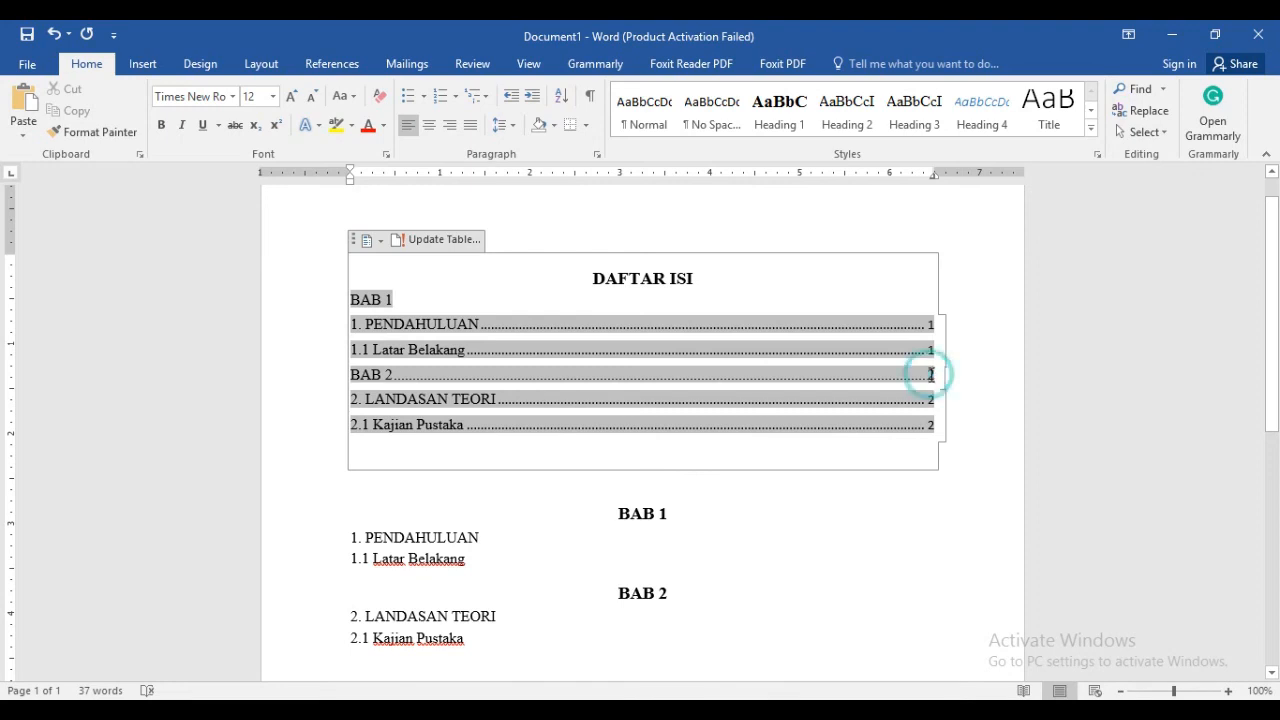
double_click(931, 377)
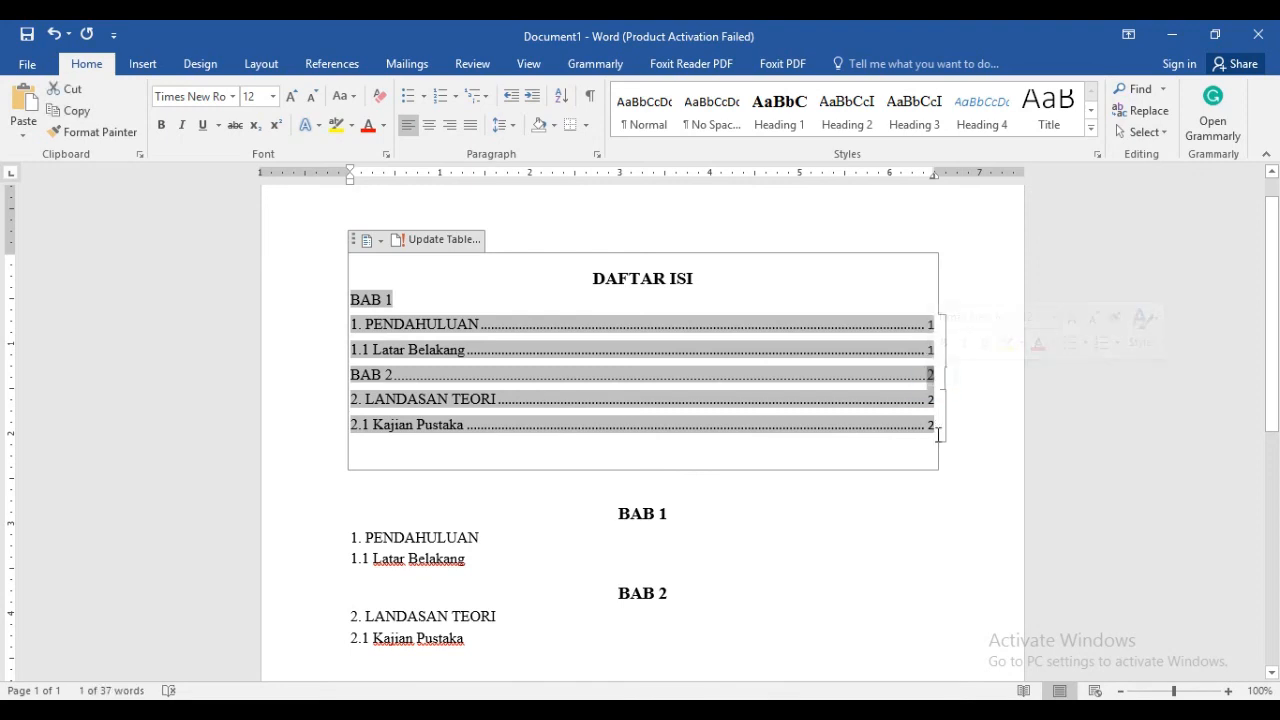
key("Delete")
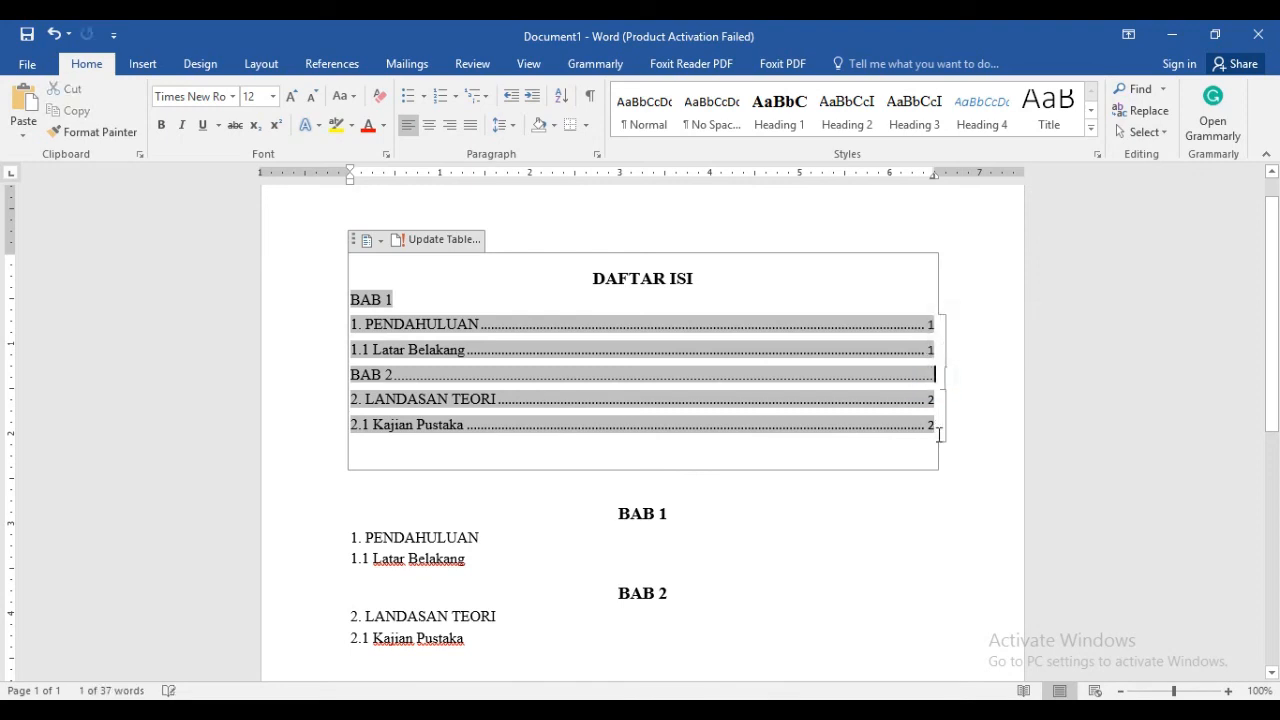
key("BackSpace")
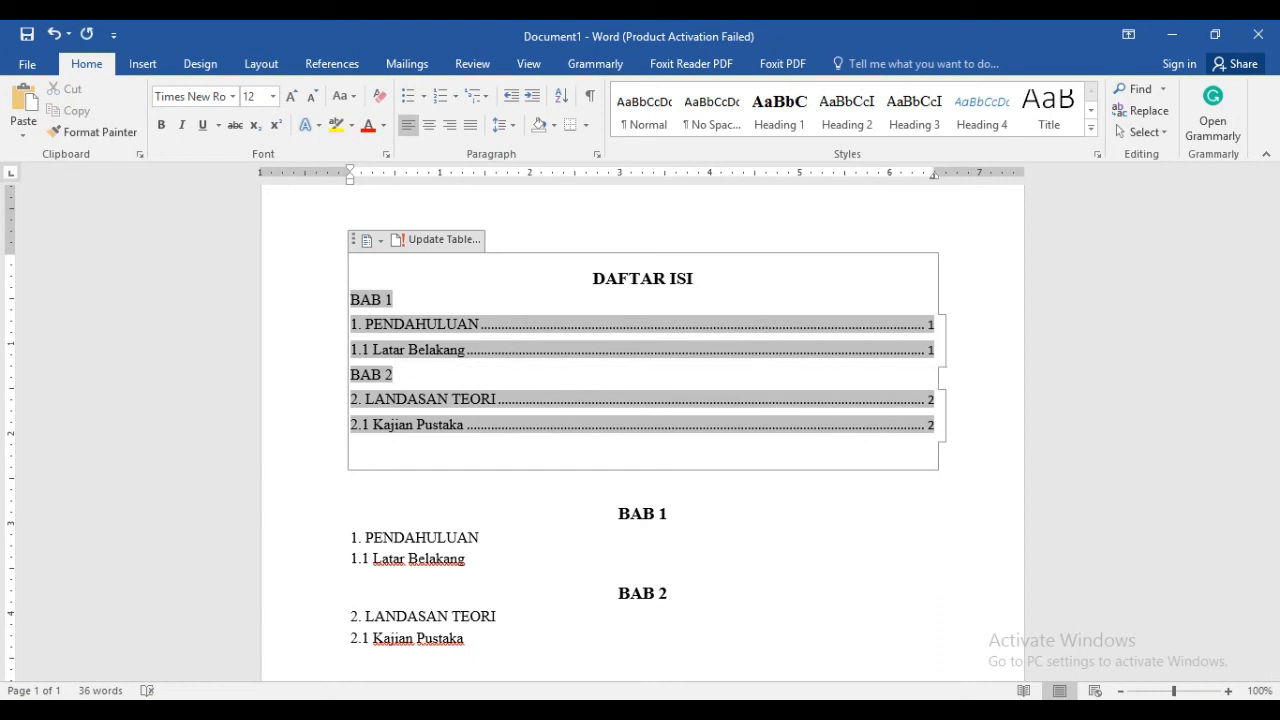
left_click(850, 537)
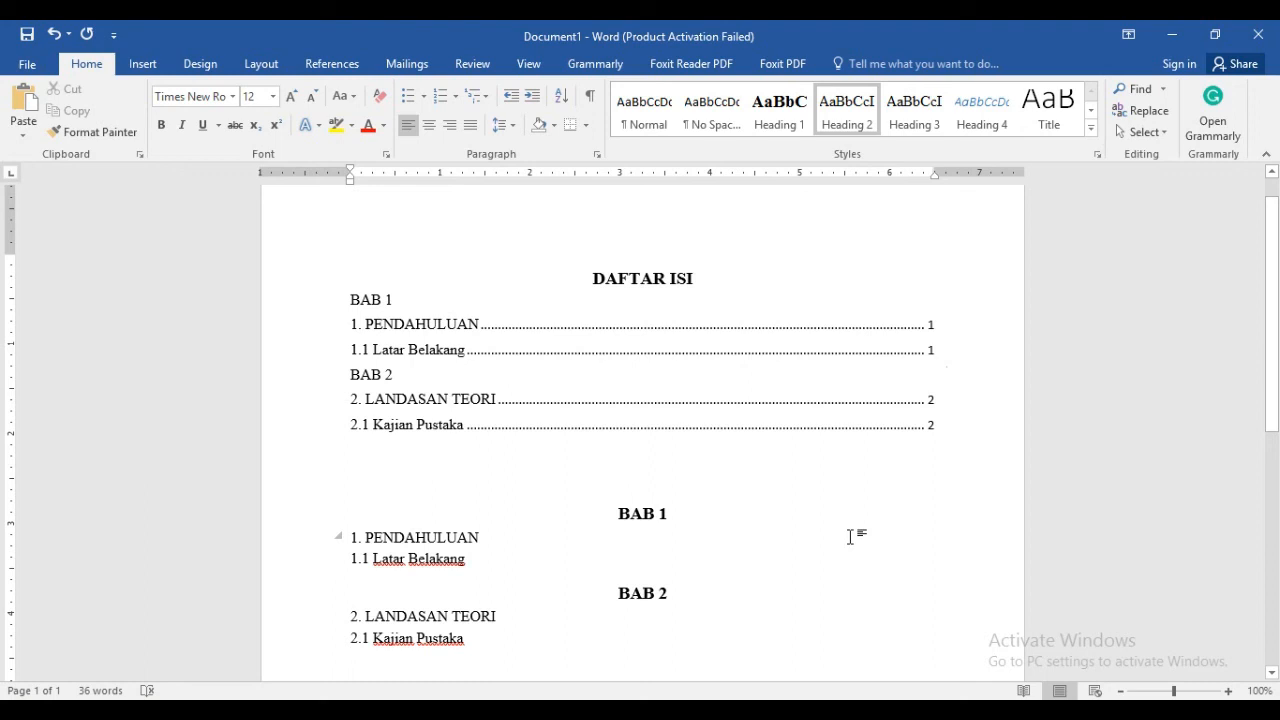
Insert a blank line after the "1.1 Latar Belakang" entry in the table of contents to separate the two chapters
left_click(943, 352)
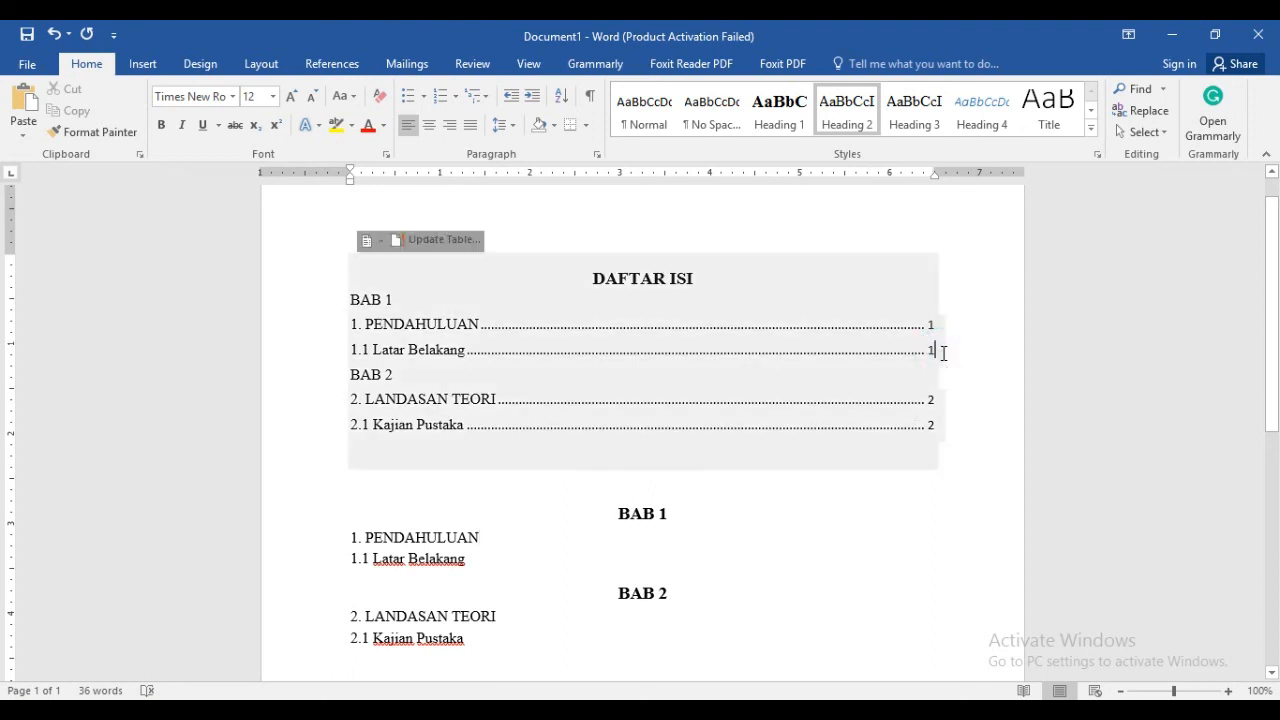
left_click(943, 352)
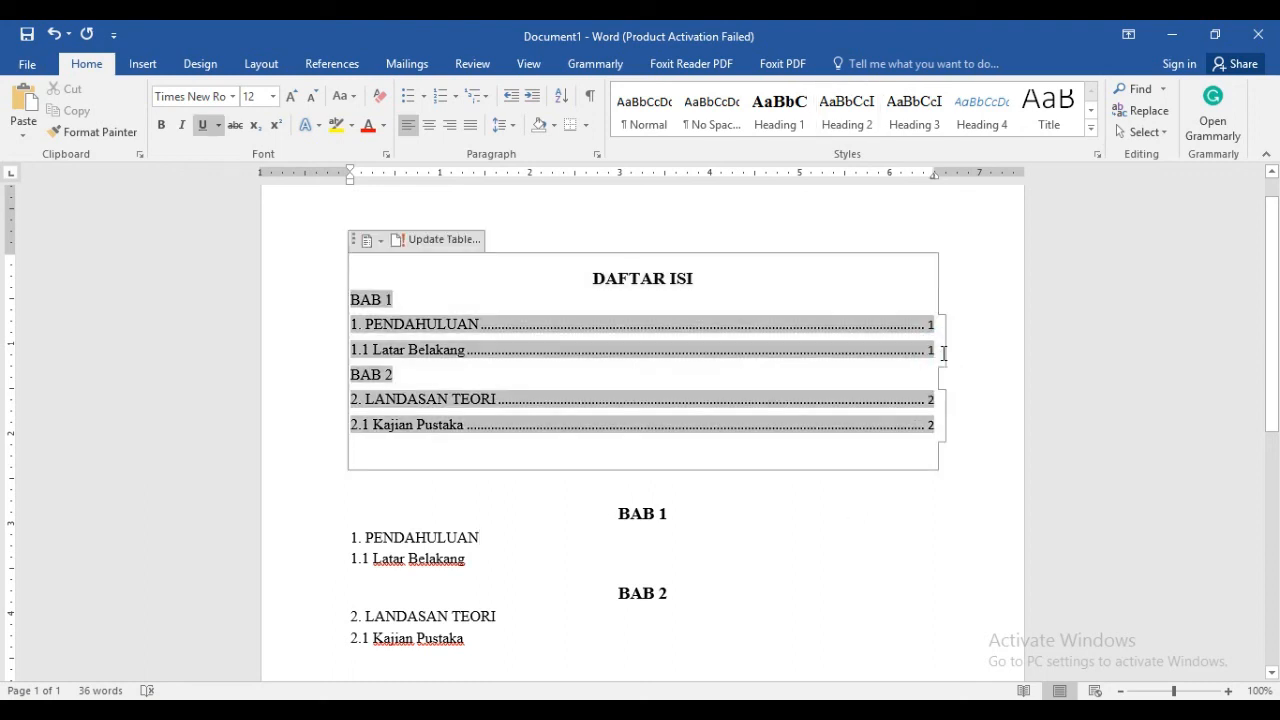
key("Return")
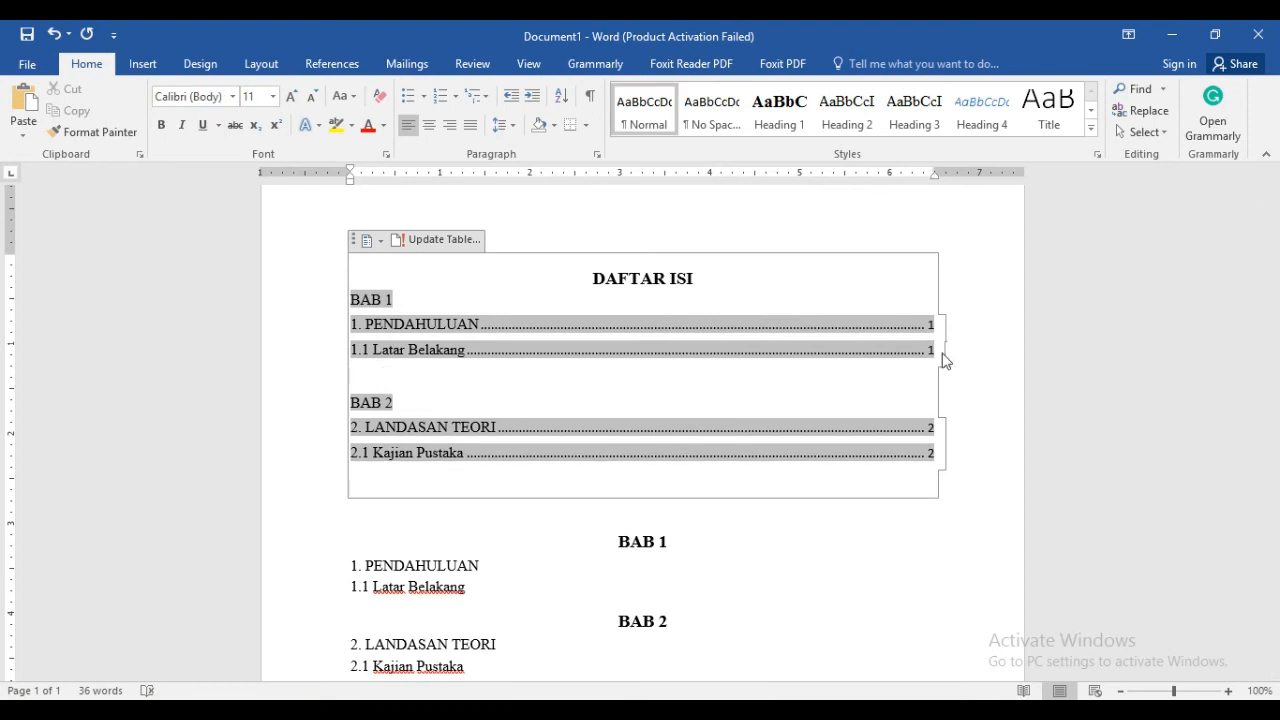
left_click(735, 556)
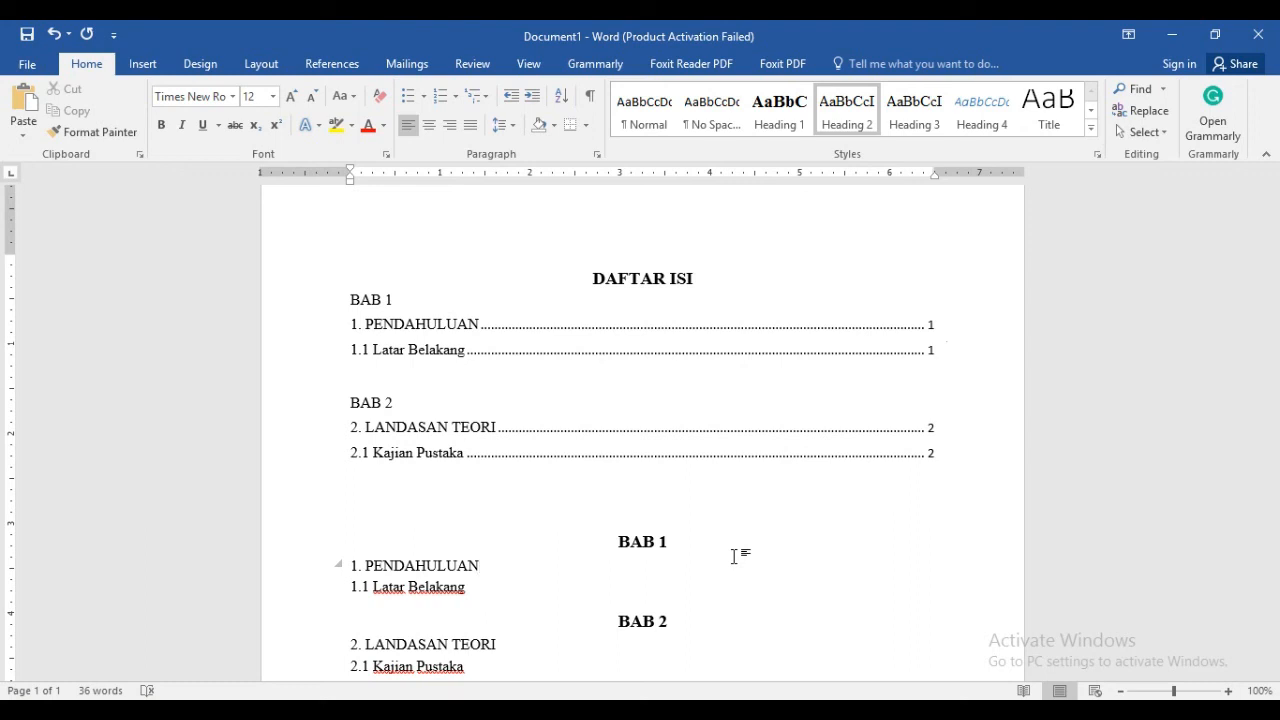
mouse_move(1277, 370)
left_mouse_down()
mouse_move(1275, 414)
mouse_move(1277, 390)
left_mouse_up()
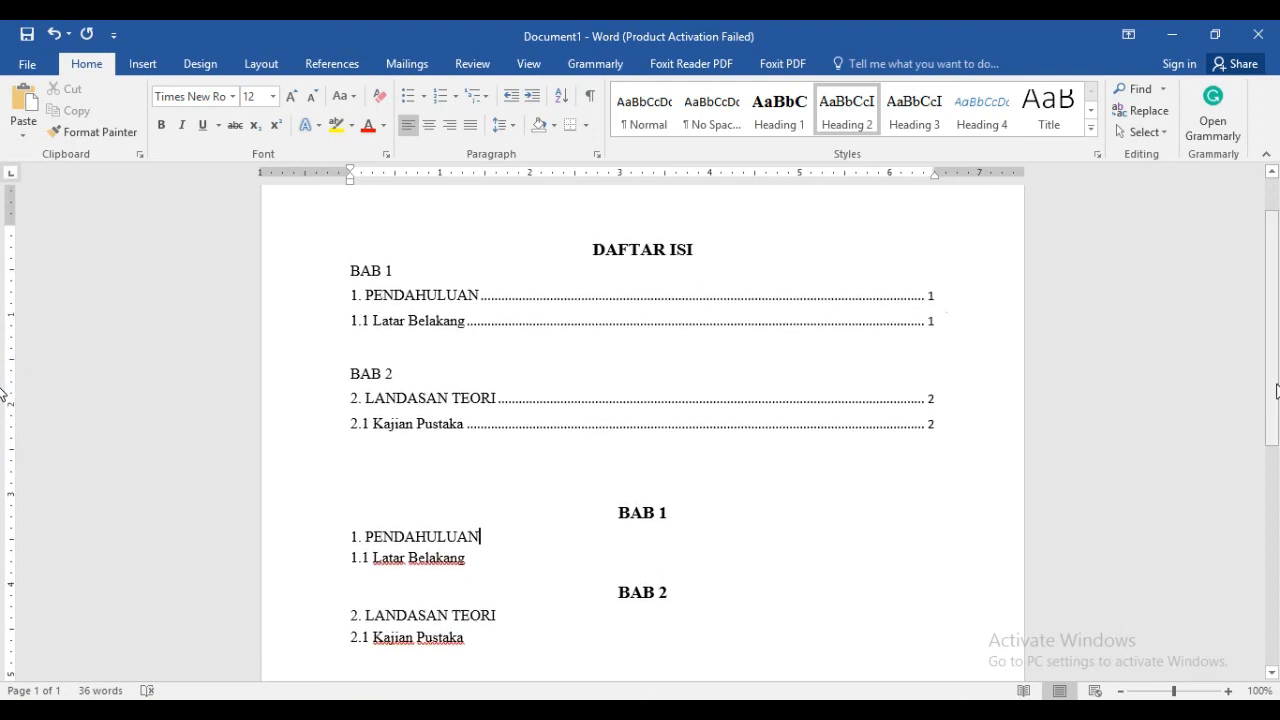